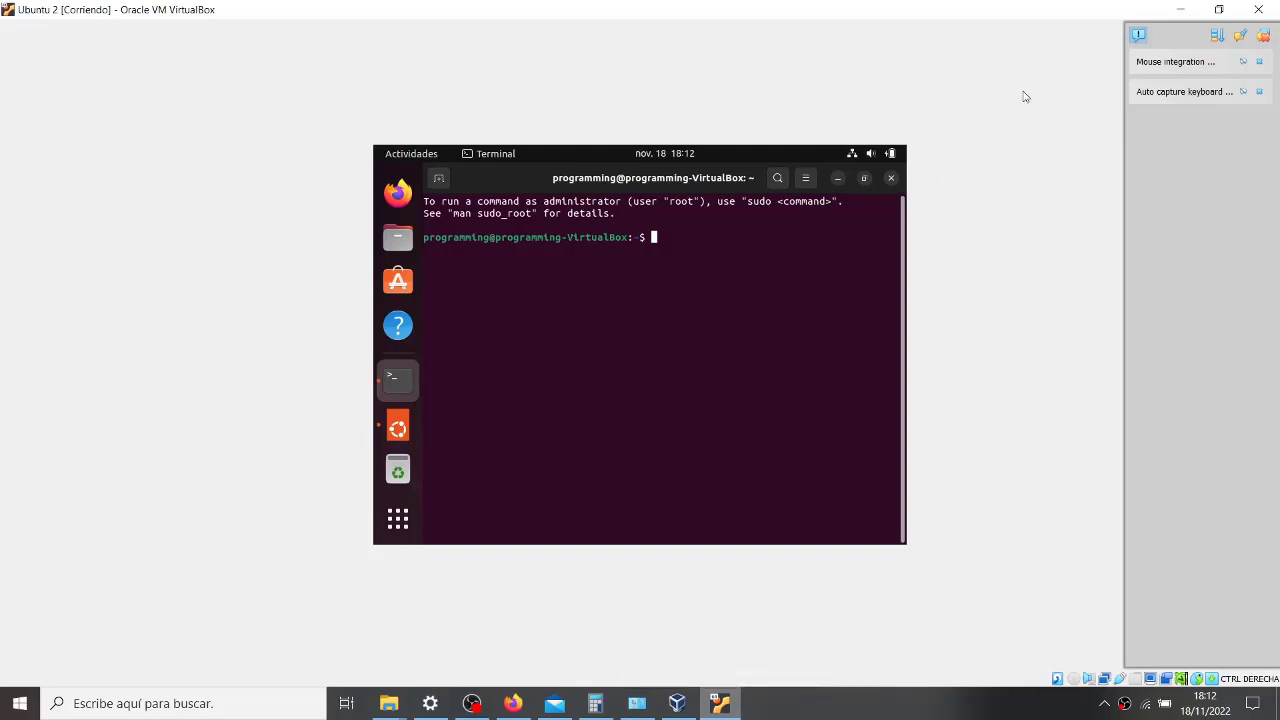
- Close the guest's Terminal window and dismiss the desktop context menu
{"action": "left_click", "coordinate": [891, 179]}
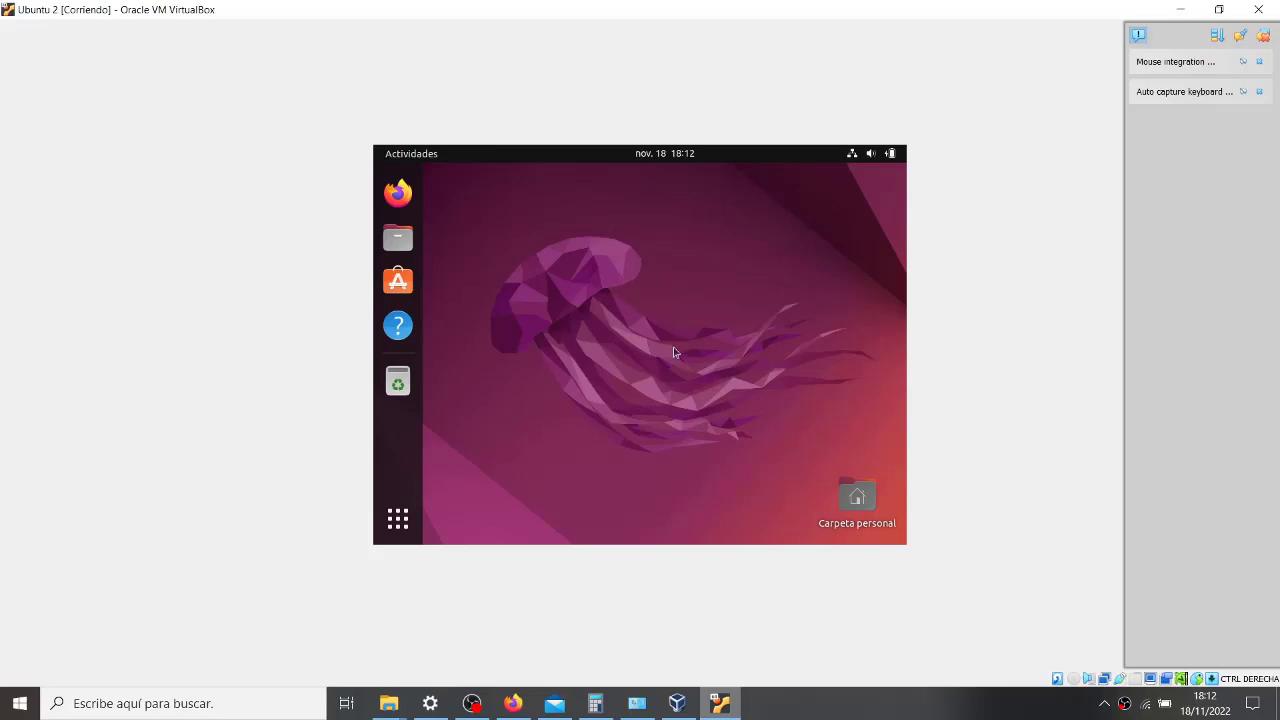
{"action": "right_click", "coordinate": [619, 334]}
{"action": "left_click", "coordinate": [510, 255]}
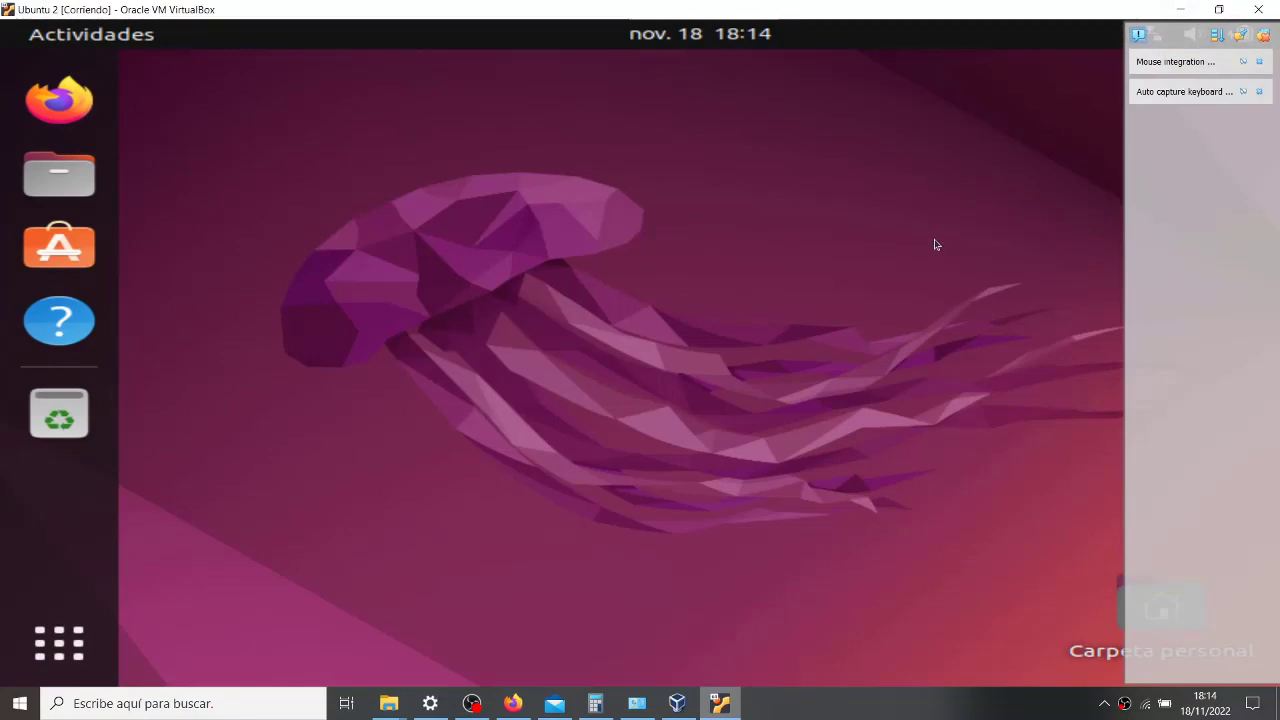
- Toggle the VM's scaled display with Right Ctrl+C and bring up the applications overview
{"action": "key", "text": "Control_R+c"}
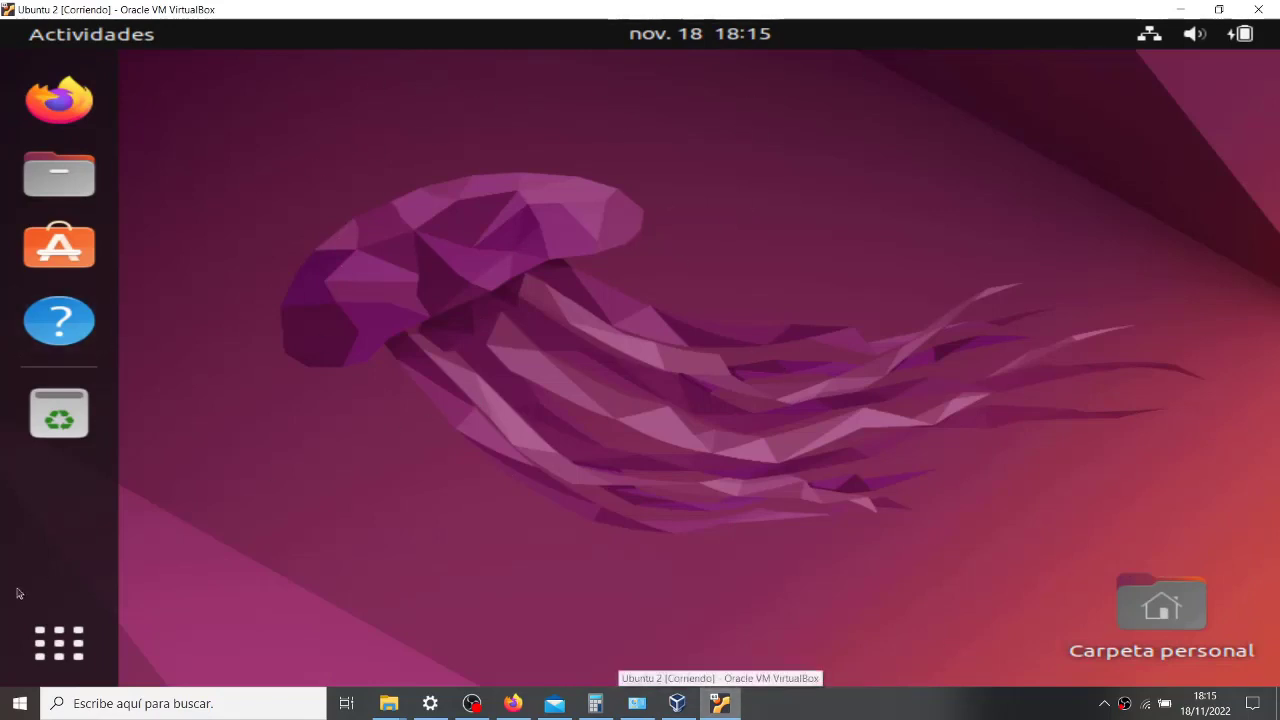
{"action": "left_click", "coordinate": [50, 676]}
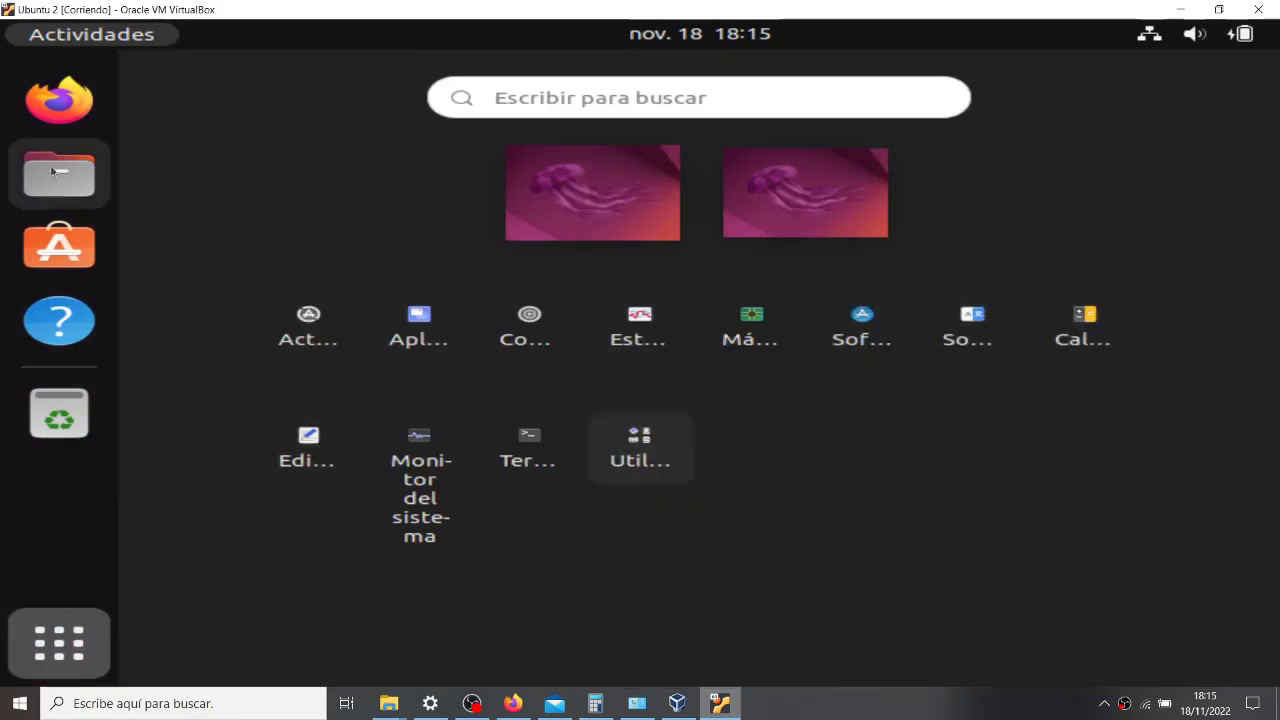
- Launch Firefox from the dock
{"action": "left_click", "coordinate": [66, 106]}
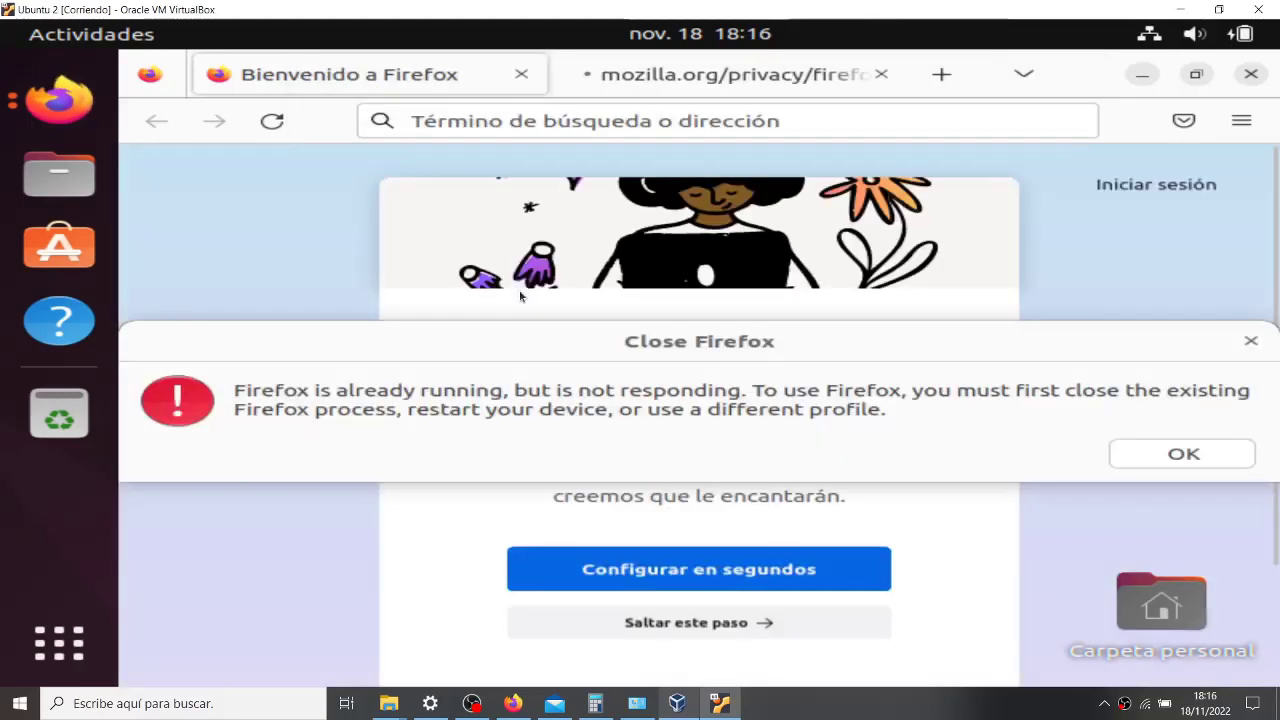
- Dismiss Firefox's already-running error and close the browser window
{"action": "left_click", "coordinate": [1165, 455]}
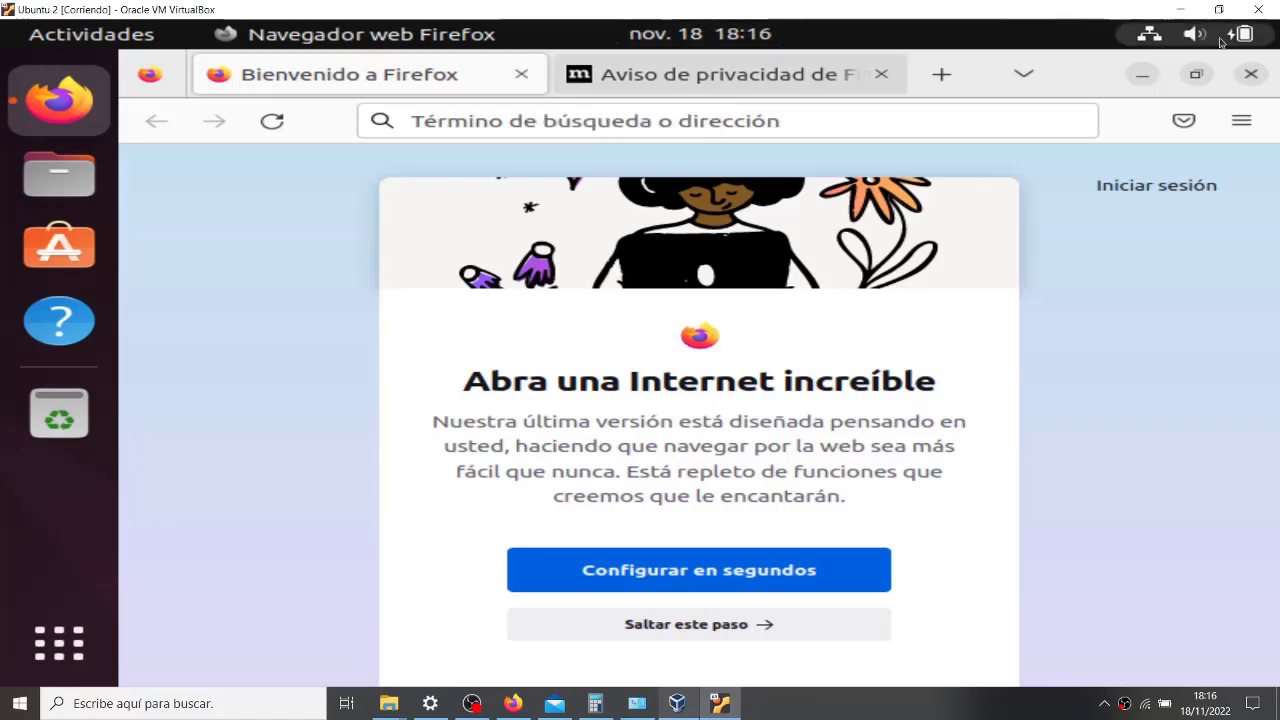
{"action": "left_click", "coordinate": [1251, 74]}
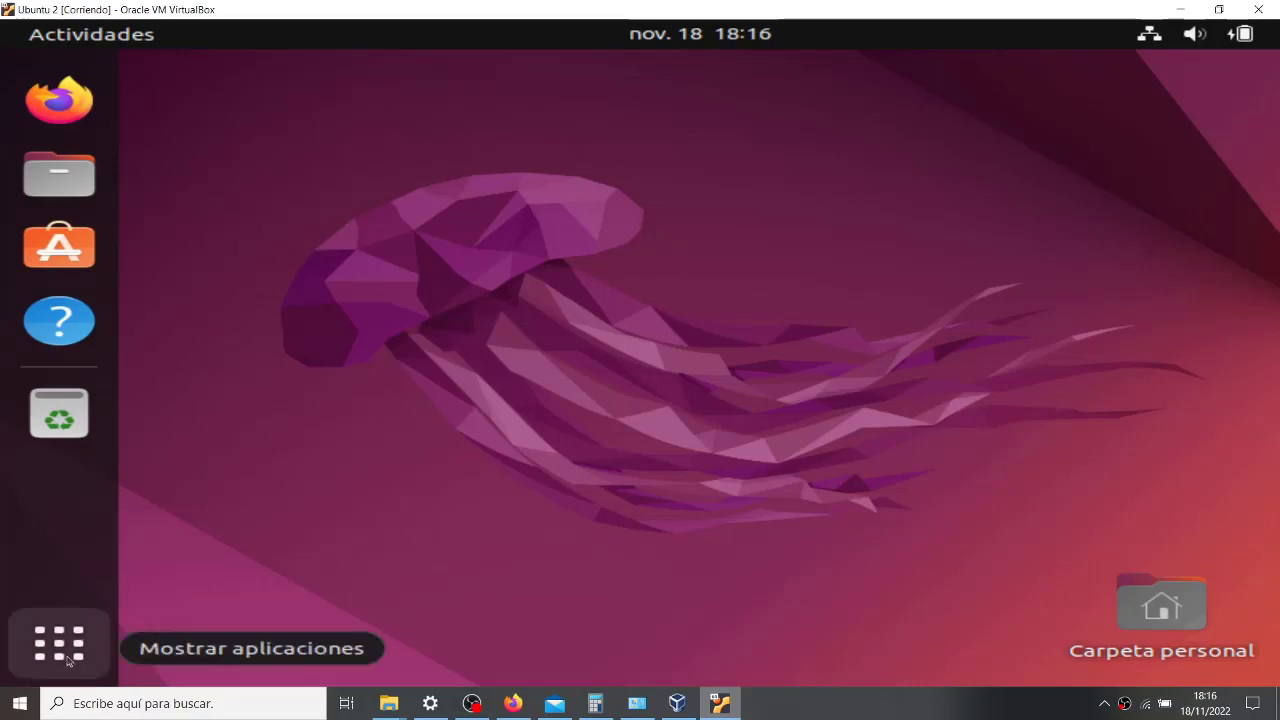
- Start a new Terminal from the applications grid
{"action": "left_click", "coordinate": [60, 644]}
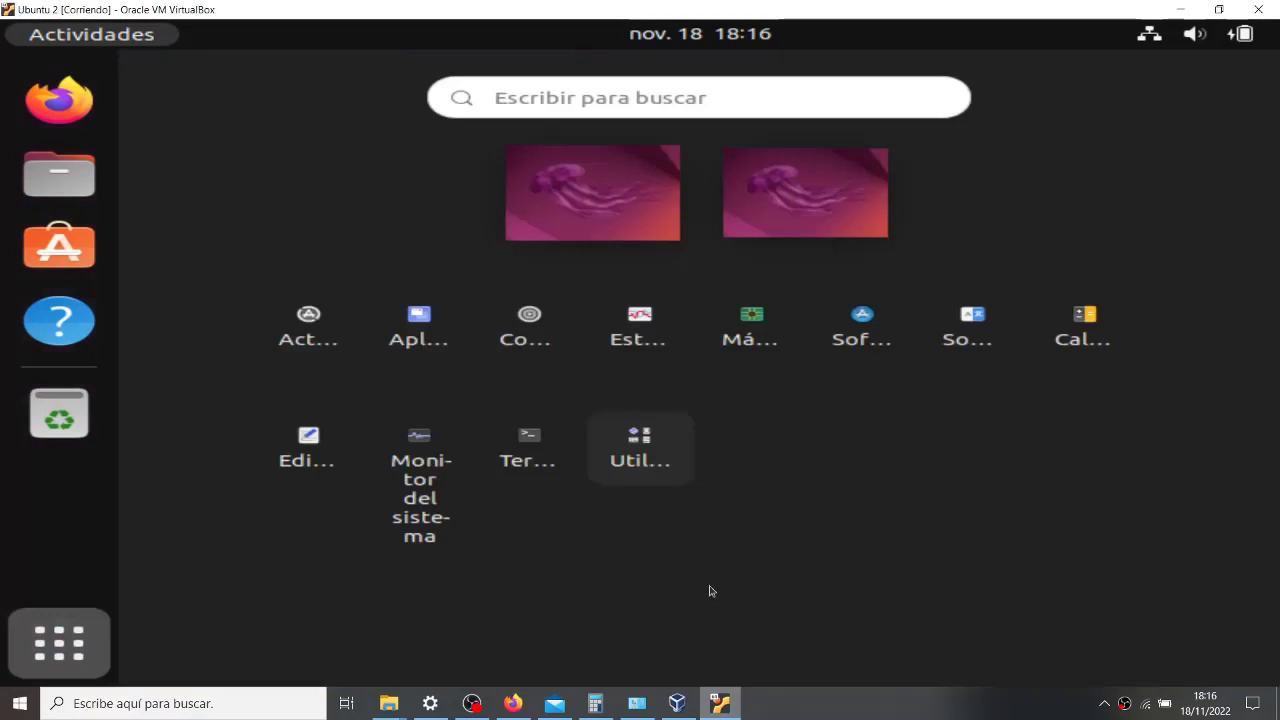
{"action": "left_click", "coordinate": [535, 465]}
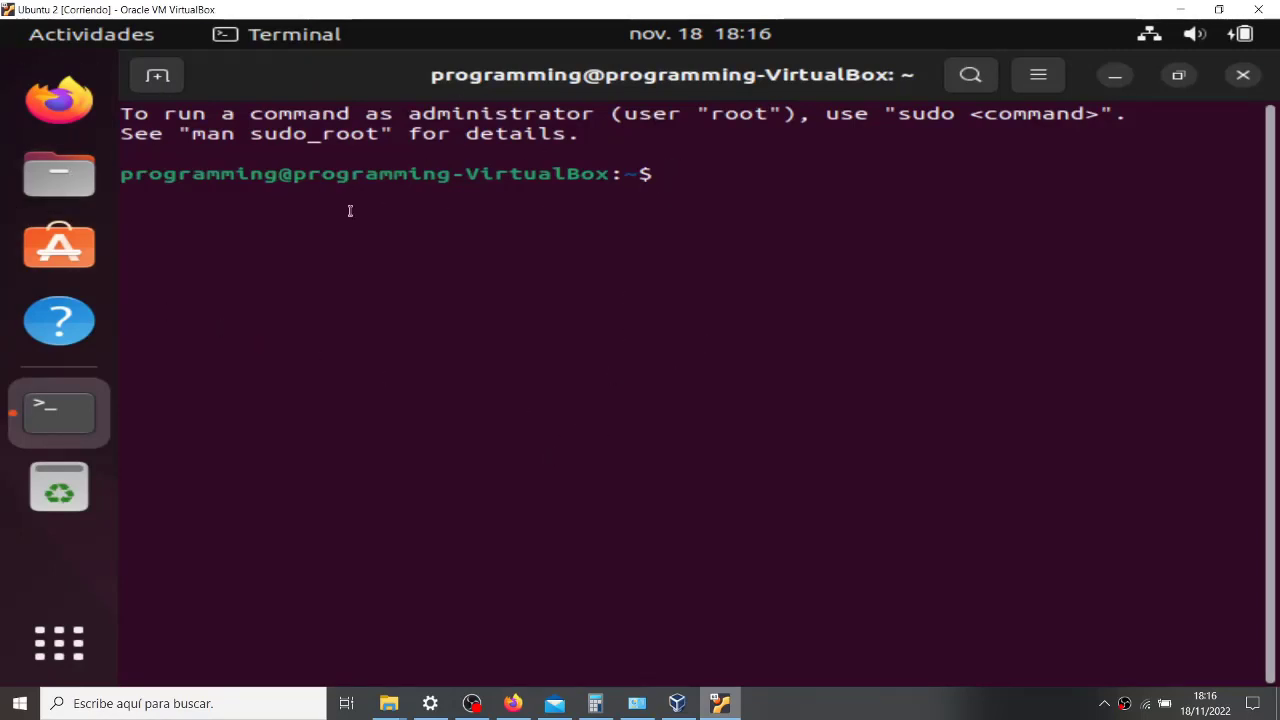
- Highlight the user and machine names in the prompt, then type useradd
{"action": "left_click_drag", "start_coordinate": [262, 176], "coordinate": [119, 174]}
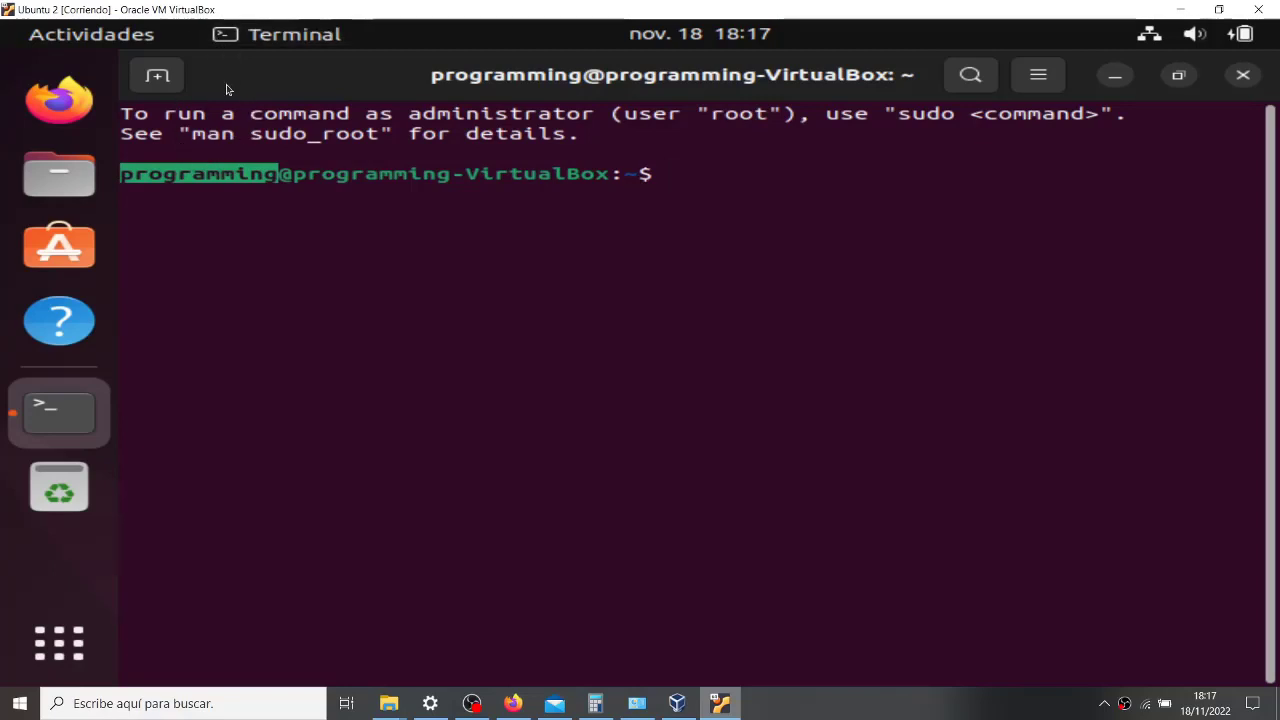
{"action": "left_click_drag", "start_coordinate": [292, 174], "coordinate": [608, 177]}
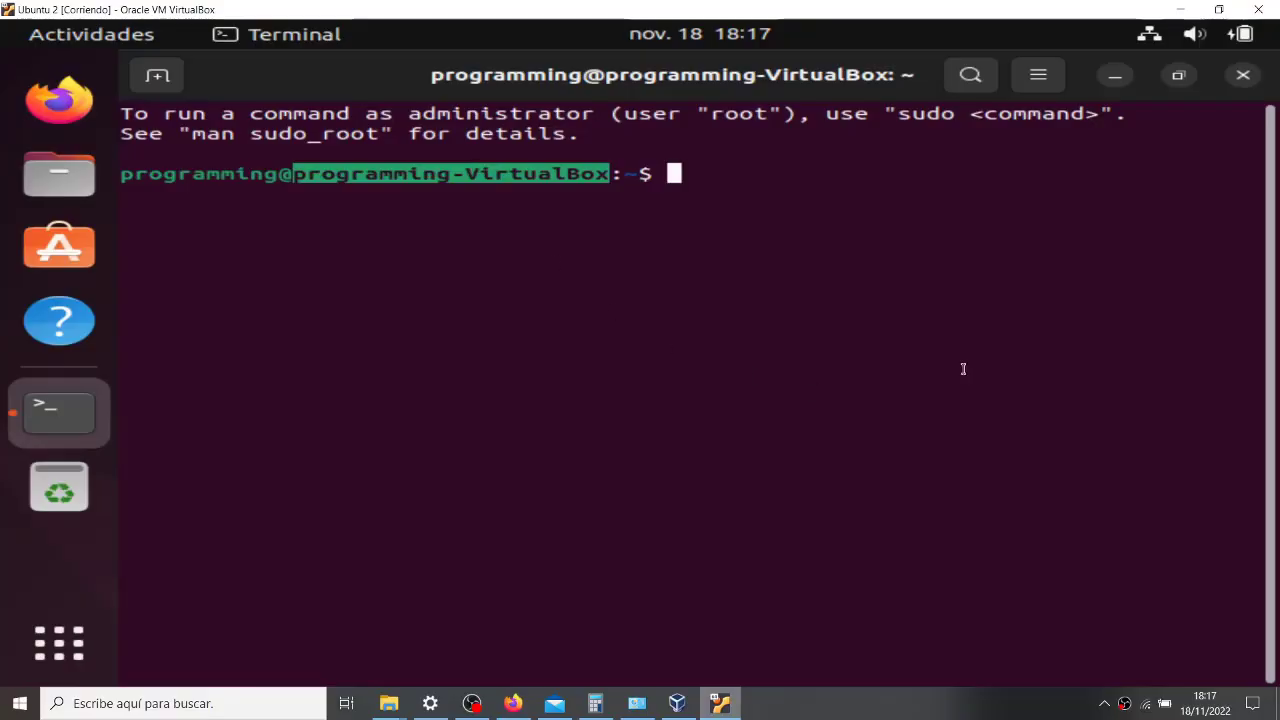
{"action": "left_click", "coordinate": [632, 506]}
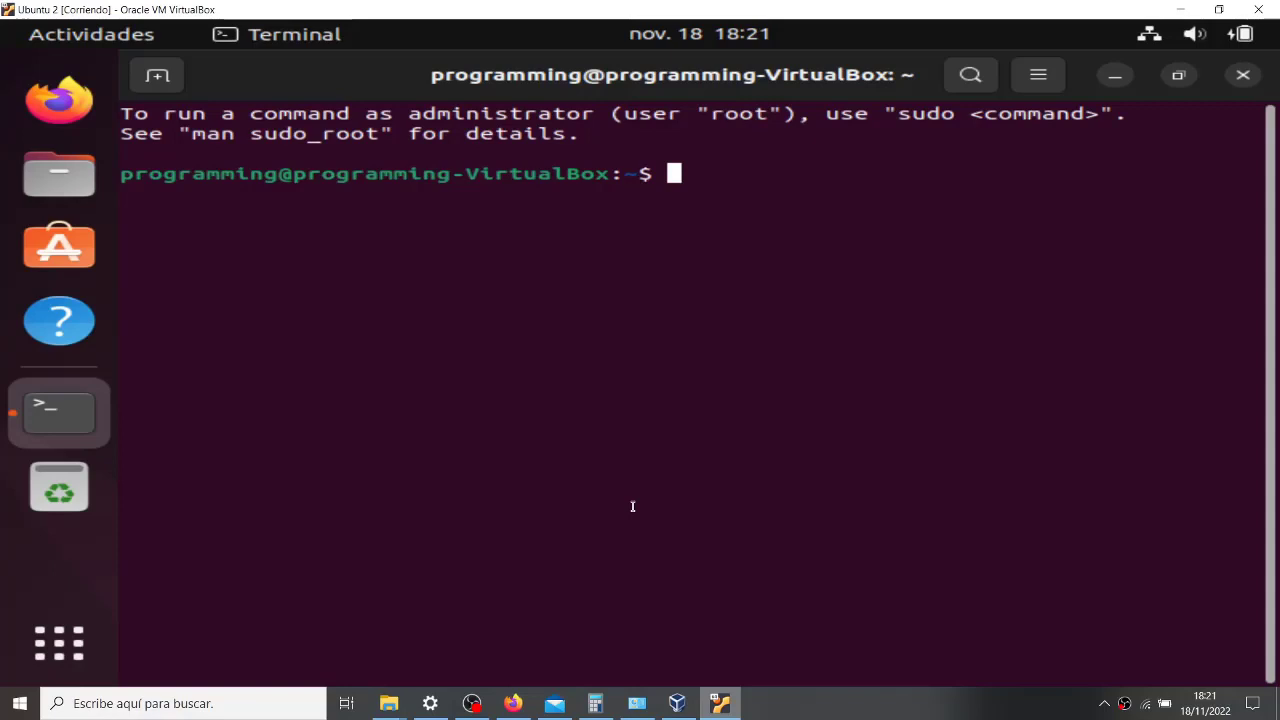
{"action": "type", "text": "useradd"}
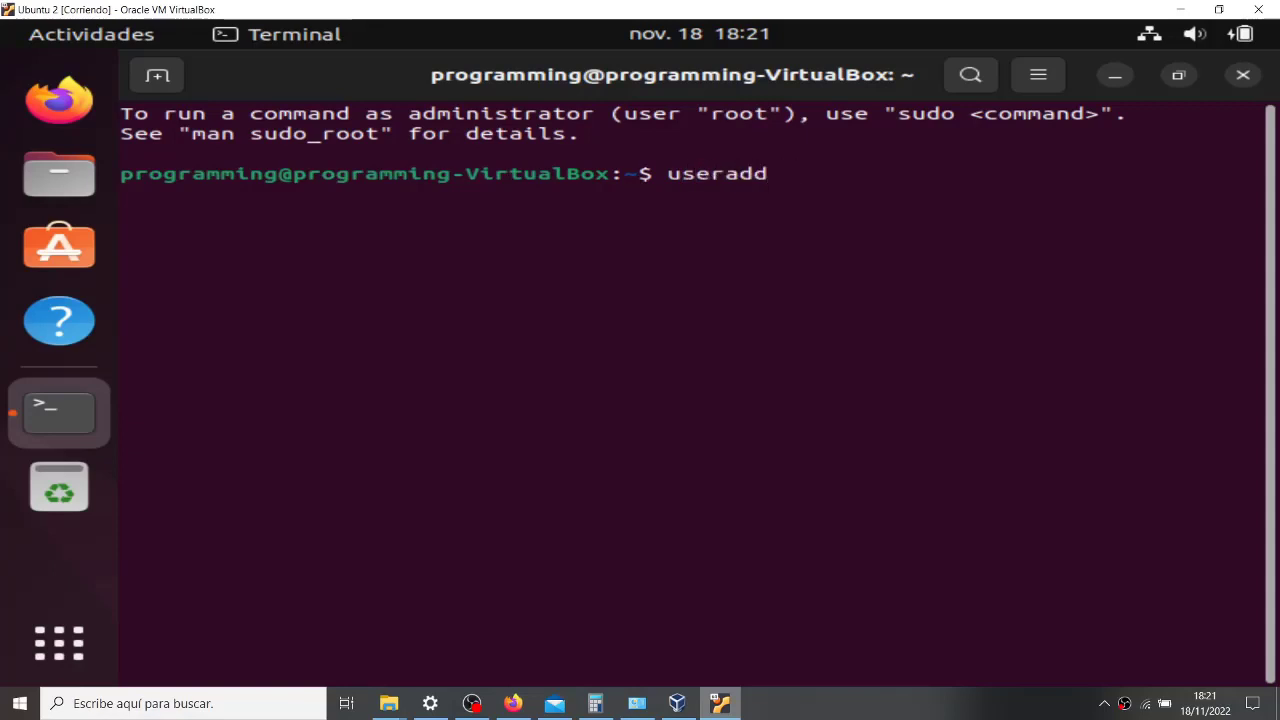
- List the commands starting with 'user' using tab completion
{"action": "key", "text": "BackSpace"}
{"action": "key", "text": "BackSpace"}
{"action": "key", "text": "BackSpace"}
{"action": "key", "text": "BackSpace"}
{"action": "key", "text": "BackSpace"}
{"action": "type", "text": "r"}
{"action": "key", "text": "Tab"}
{"action": "key", "text": "Tab"}
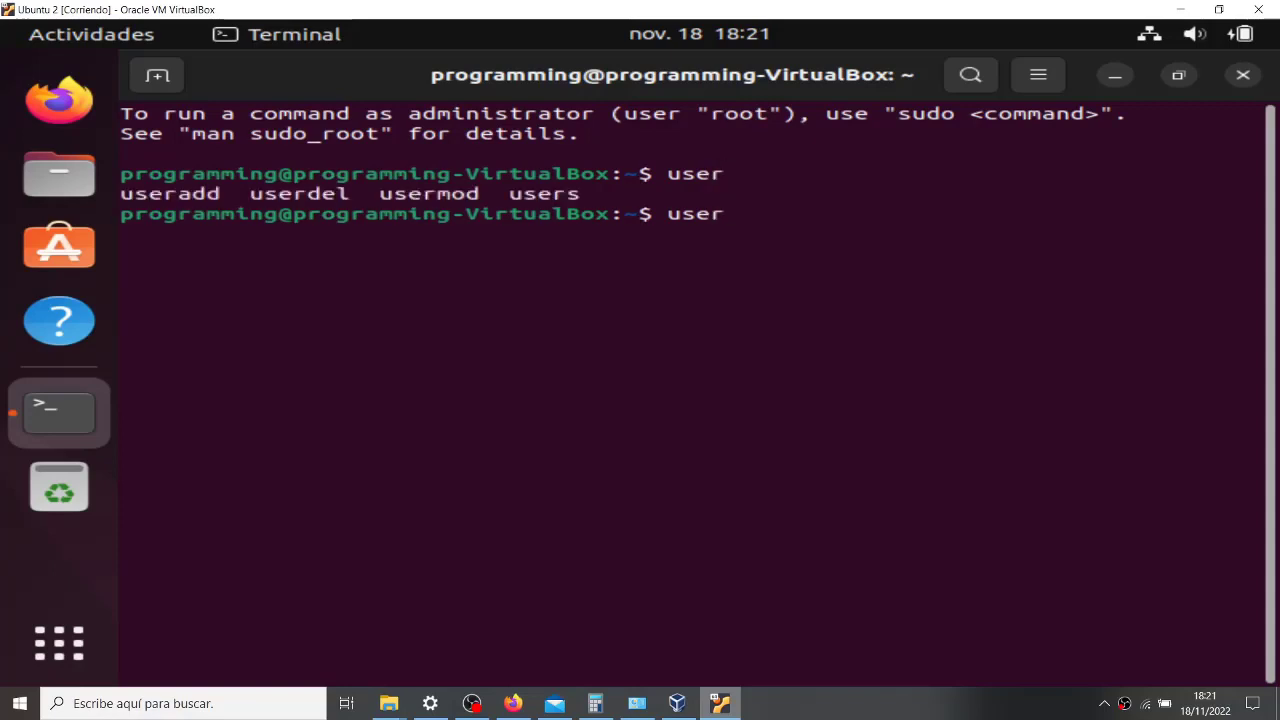
{"action": "key", "text": "Tab"}
{"action": "key", "text": "Tab"}
{"action": "key", "text": "Tab"}
{"action": "key", "text": "Tab"}
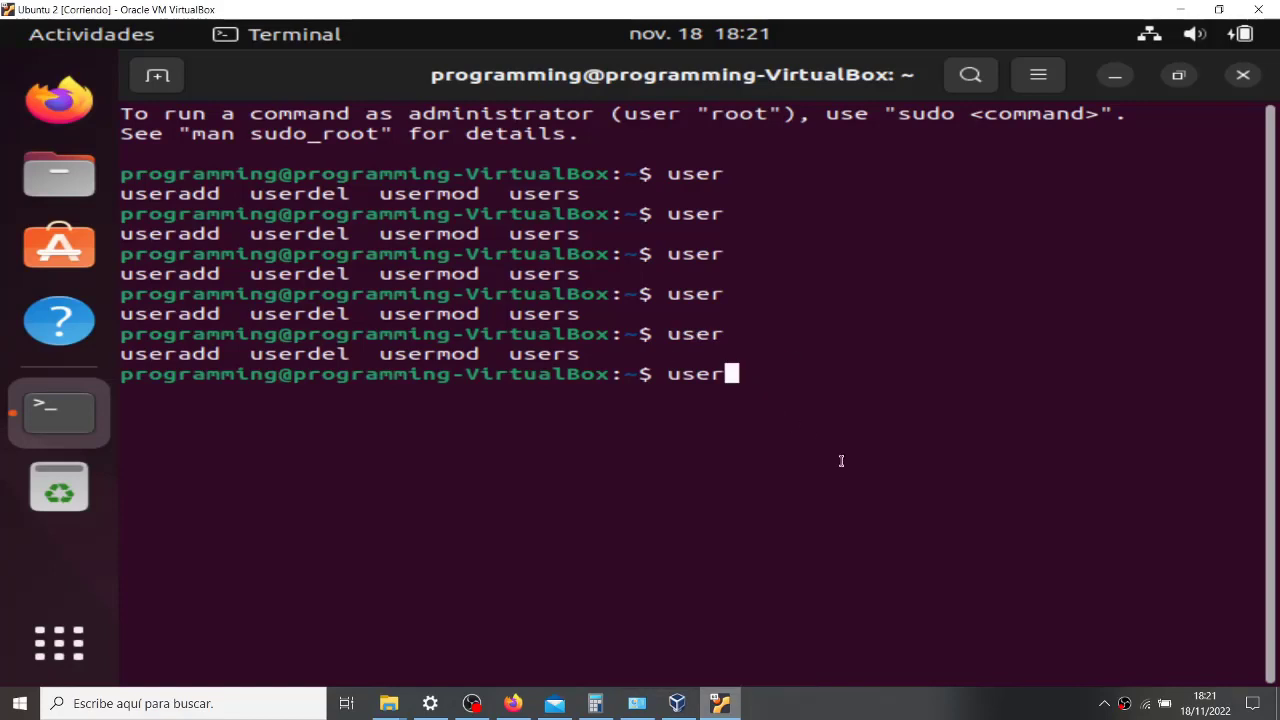
- Tab-complete 'usera' to useradd, then leave 'useradd' retyped at the prompt
{"action": "key", "text": "BackSpace"}
{"action": "key", "text": "BackSpace"}
{"action": "key", "text": "BackSpace"}
{"action": "key", "text": "BackSpace"}
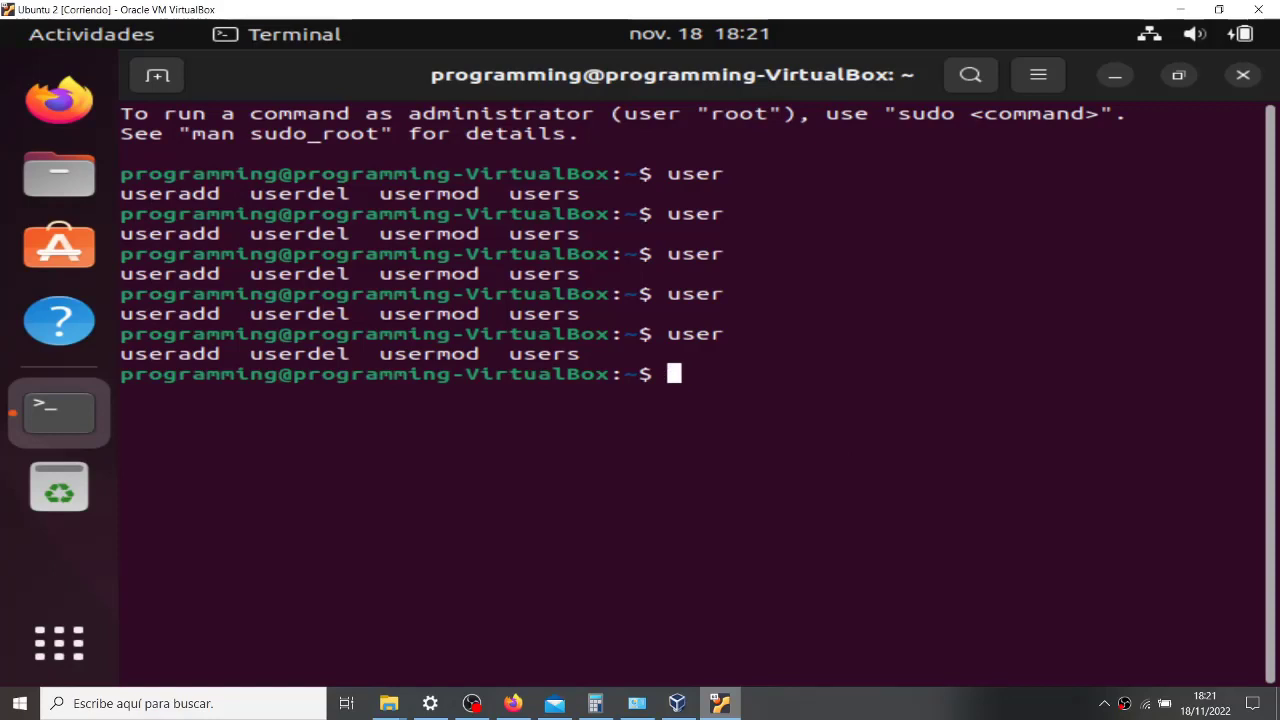
{"action": "type", "text": "user"}
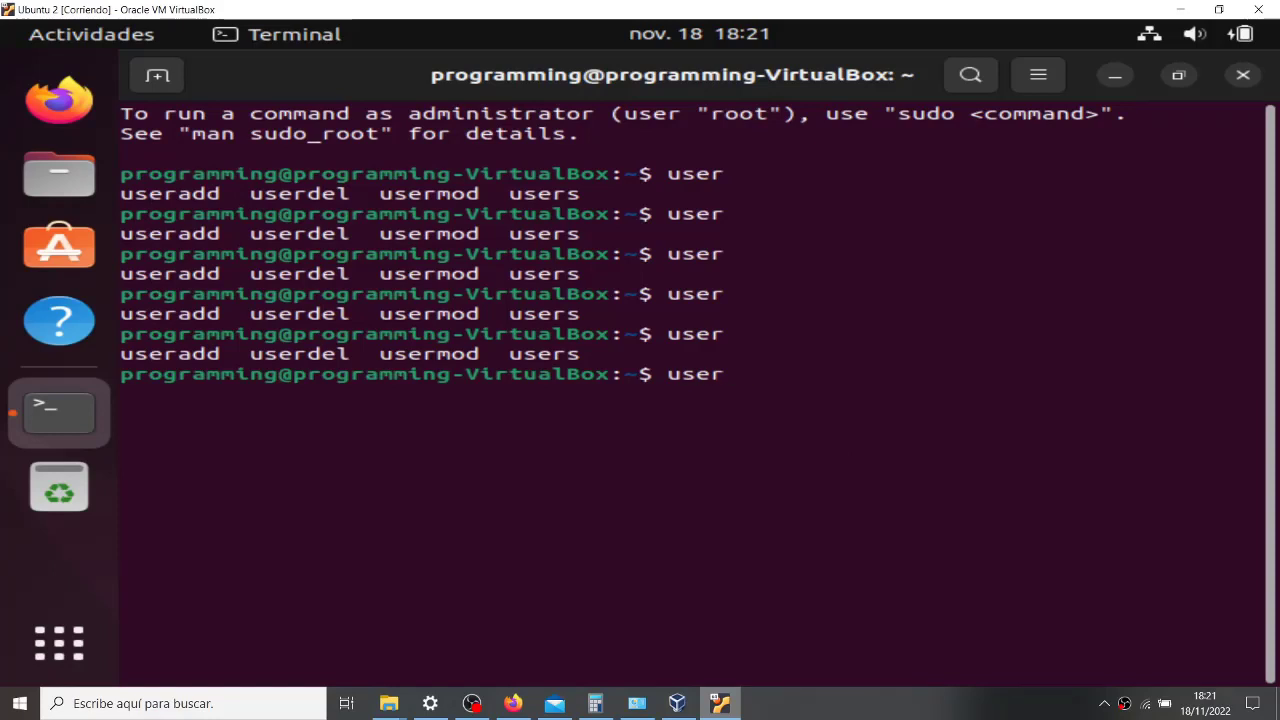
{"action": "key", "text": "Tab"}
{"action": "key", "text": "Tab"}
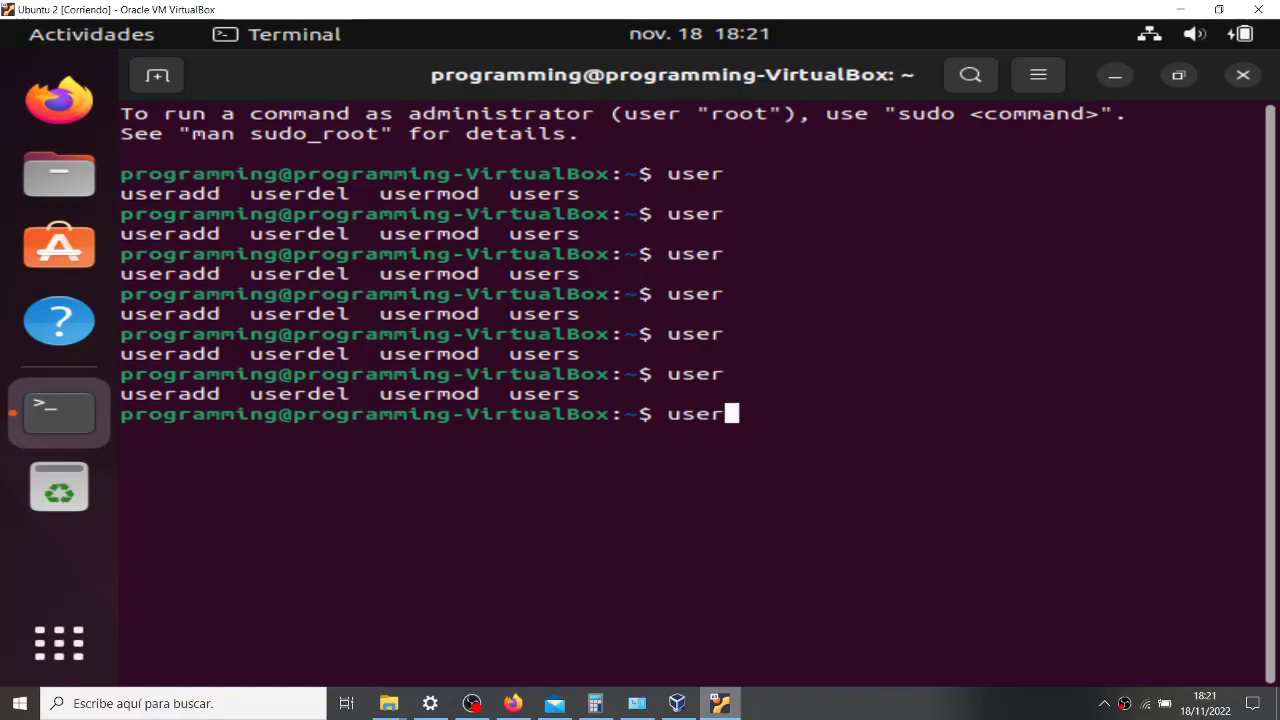
{"action": "type", "text": "a"}
{"action": "key", "text": "Tab"}
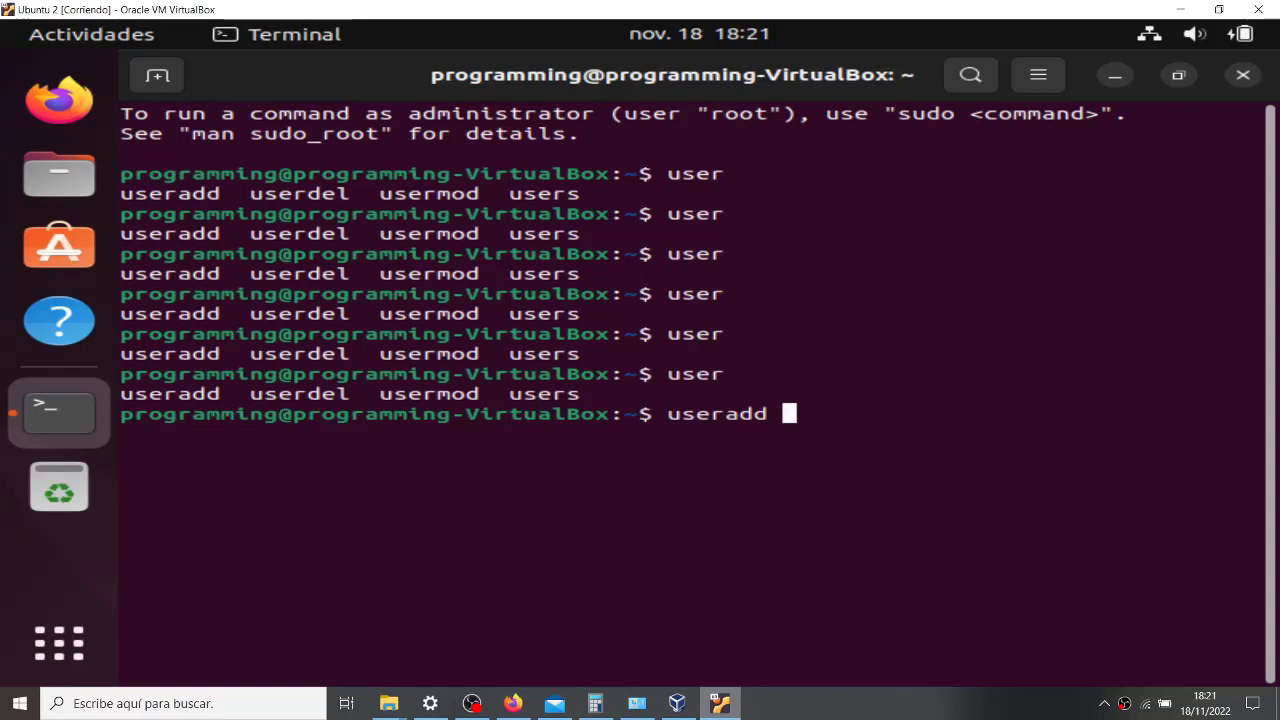
{"action": "key", "text": "BackSpace"}
{"action": "key", "text": "BackSpace"}
{"action": "key", "text": "BackSpace"}
{"action": "key", "text": "BackSpace"}
{"action": "key", "text": "BackSpace"}
{"action": "key", "text": "BackSpace"}
{"action": "key", "text": "BackSpace"}
{"action": "key", "text": "BackSpace"}
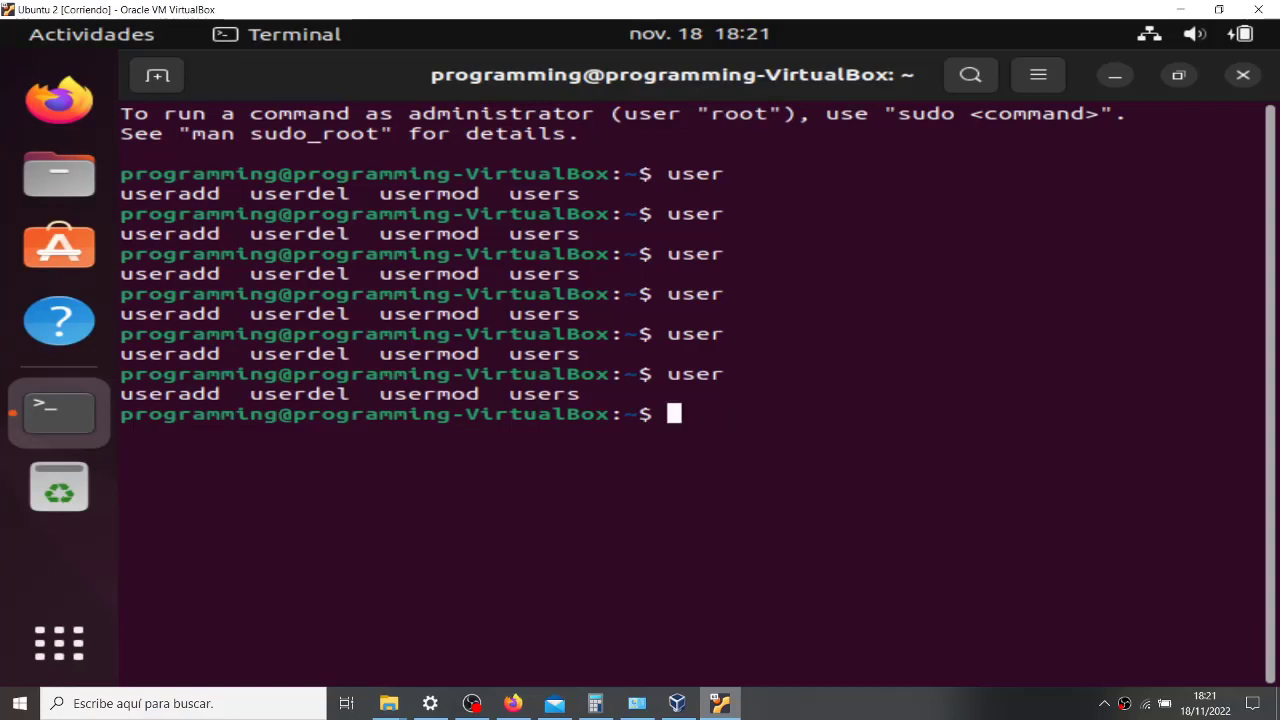
{"action": "type", "text": "u"}
{"action": "key", "text": "BackSpace"}
{"action": "type", "text": "user"}
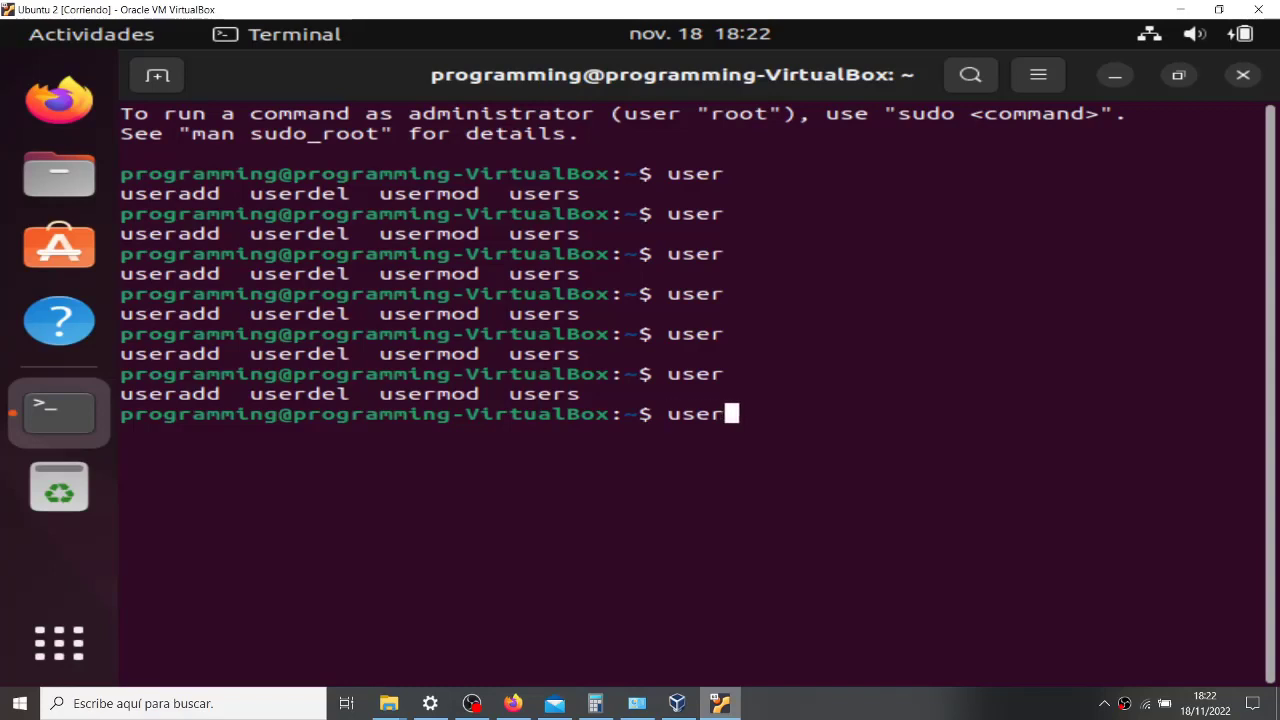
{"action": "type", "text": "add"}
- Run useradd jmcastellano without sudo, which fails with Permission denied on /etc/passwd
{"action": "type", "text": "jmcast"}
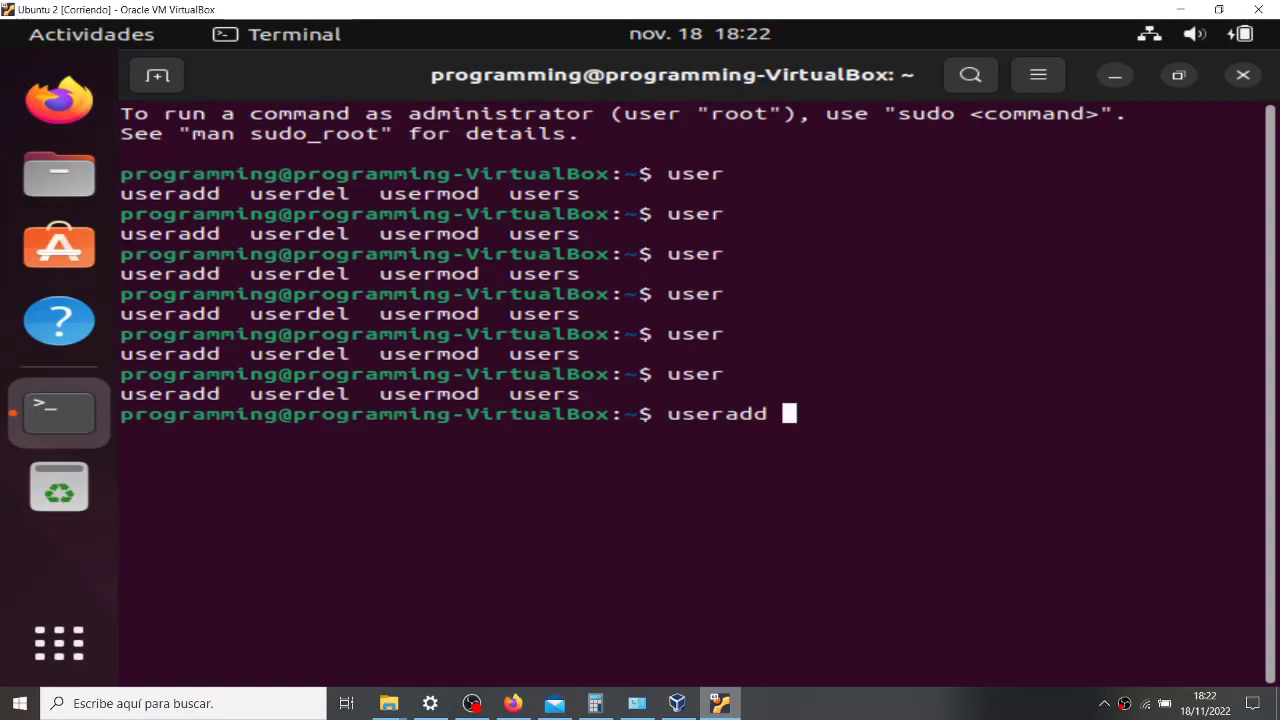
{"action": "type", "text": "ellano"}
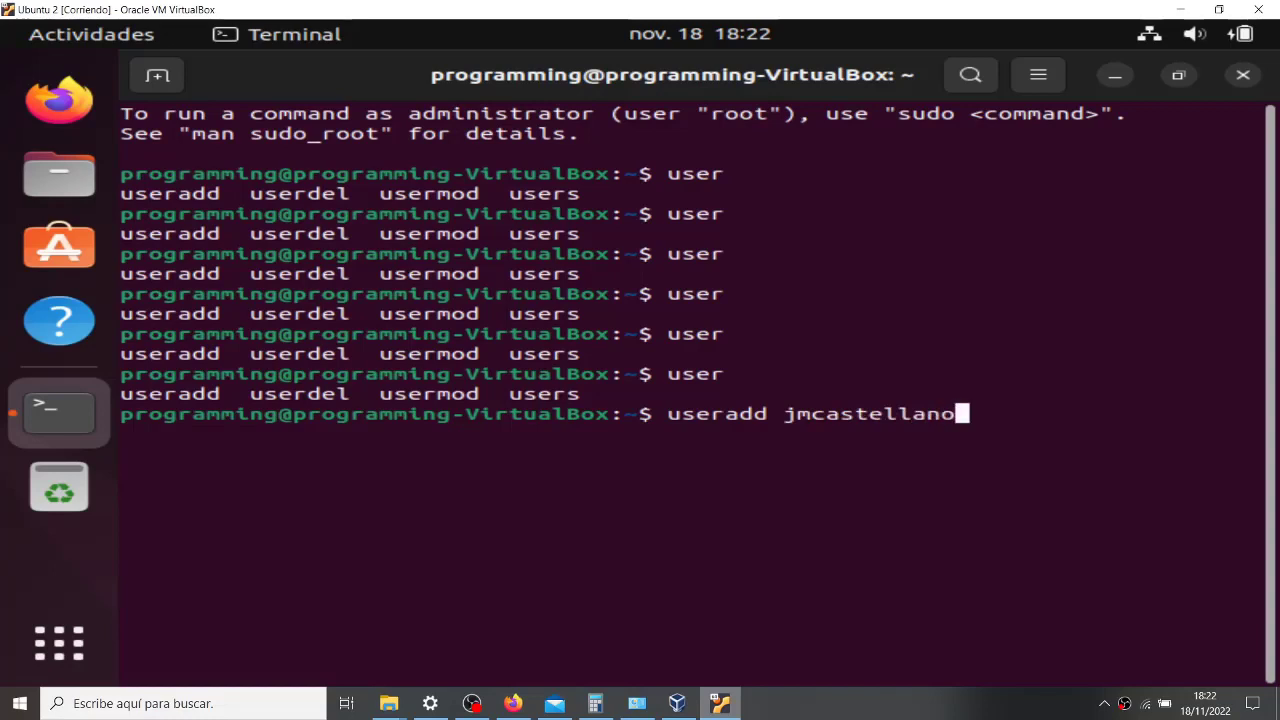
{"action": "key", "text": "Return"}
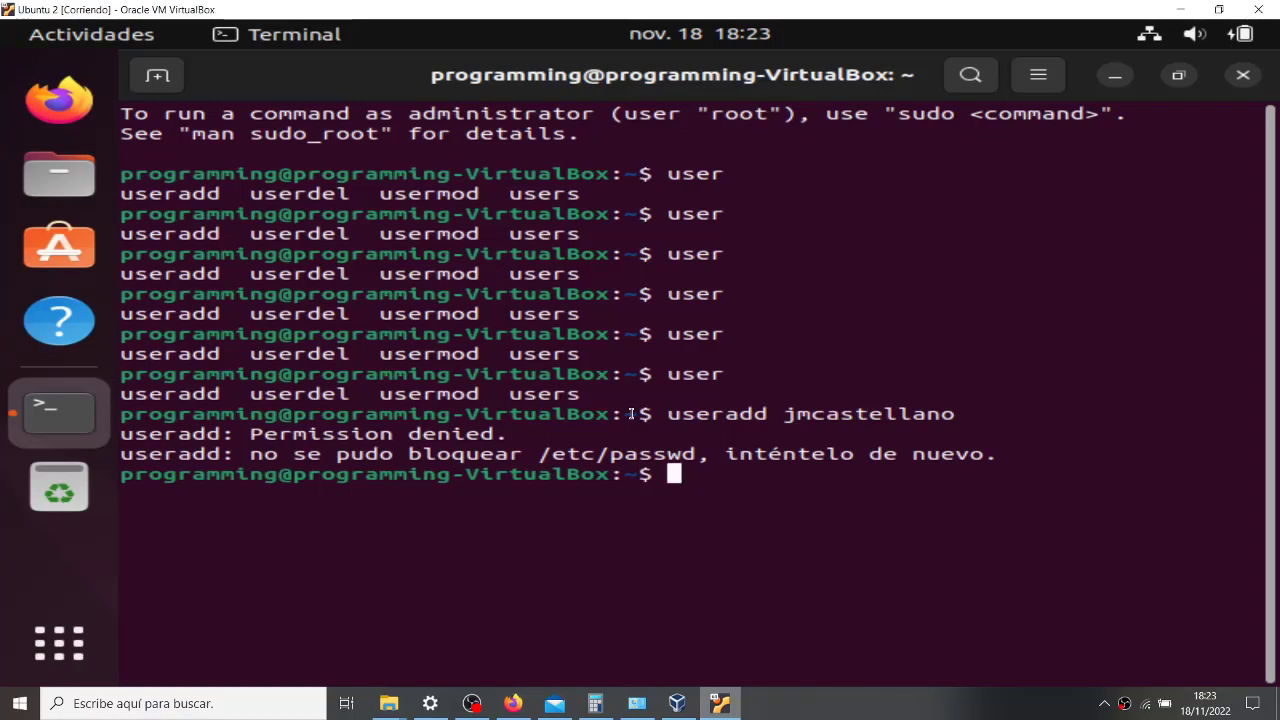
- Check tab completions for 'su' and try typing sudo, then clear the prompt
{"action": "type", "text": "su"}
{"action": "key", "text": "Tab"}
{"action": "key", "text": "Tab"}
{"action": "key", "text": "Tab"}
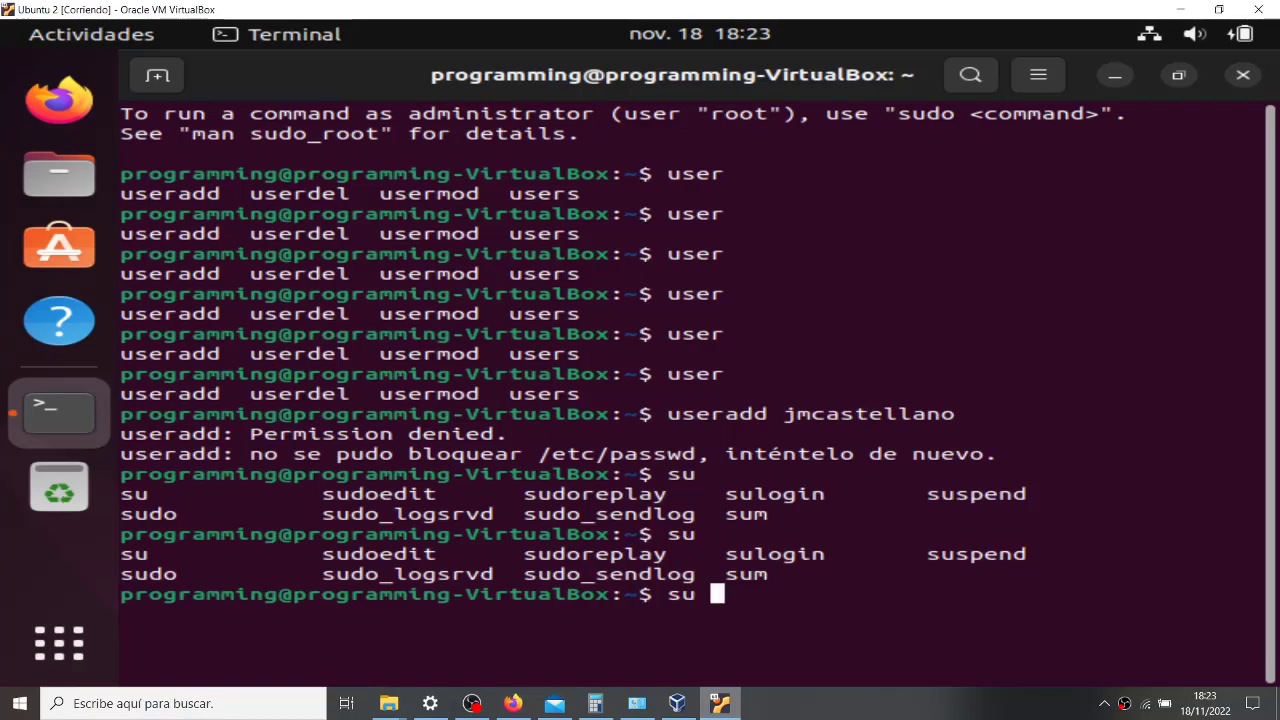
{"action": "key", "text": "BackSpace"}
{"action": "key", "text": "BackSpace"}
{"action": "key", "text": "BackSpace"}
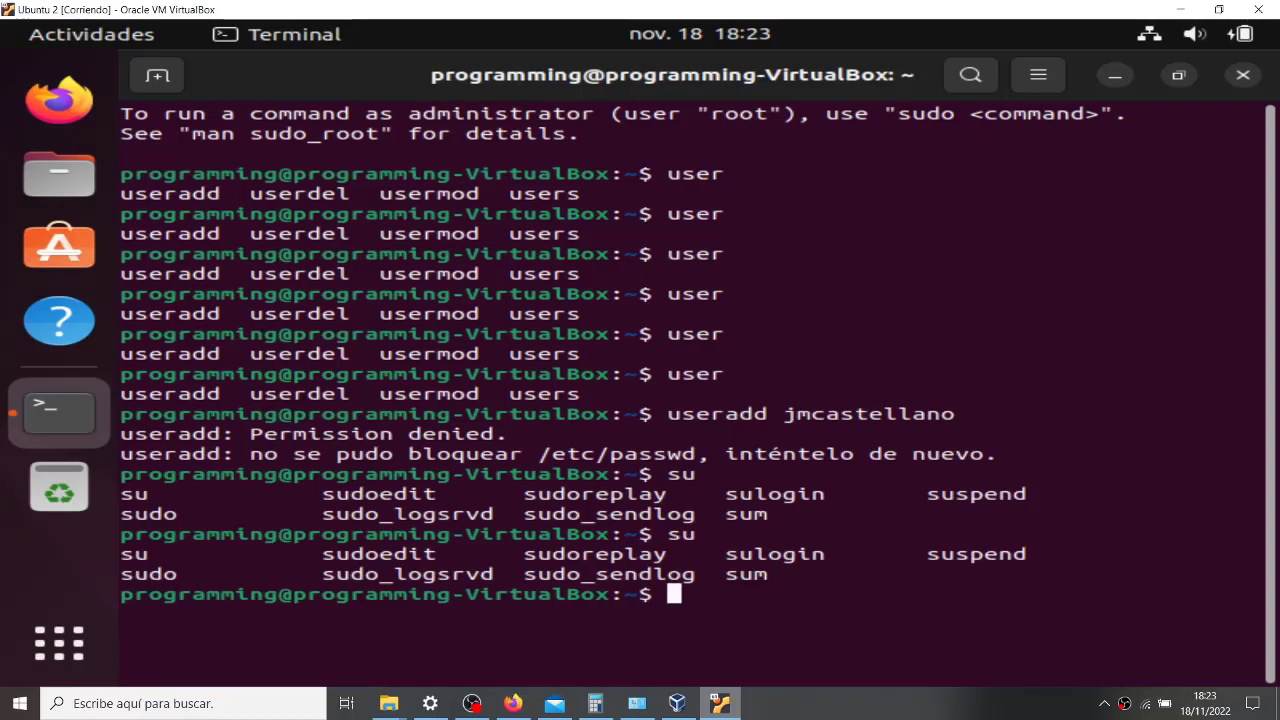
{"action": "type", "text": "sudo"}
{"action": "key", "text": "BackSpace"}
{"action": "key", "text": "BackSpace"}
{"action": "key", "text": "BackSpace"}
{"action": "key", "text": "BackSpace"}
{"action": "key", "text": "BackSpace"}
{"action": "key", "text": "Up"}
{"action": "key", "text": "Left"}
{"action": "key", "text": "Left"}
{"action": "key", "text": "Left"}
{"action": "key", "text": "Left"}
{"action": "key", "text": "Left"}
{"action": "key", "text": "Left"}
{"action": "key", "text": "Left"}
{"action": "key", "text": "Left"}
{"action": "key", "text": "Left"}
{"action": "key", "text": "Left"}
{"action": "key", "text": "Left"}
{"action": "key", "text": "Left"}
{"action": "key", "text": "Left"}
{"action": "key", "text": "Left"}
{"action": "key", "text": "Left"}
{"action": "key", "text": "Left"}
{"action": "key", "text": "Left"}
{"action": "key", "text": "Left"}
{"action": "key", "text": "Left"}
{"action": "key", "text": "Left"}
{"action": "type", "text": "sudo"}
{"action": "key", "text": "Return"}
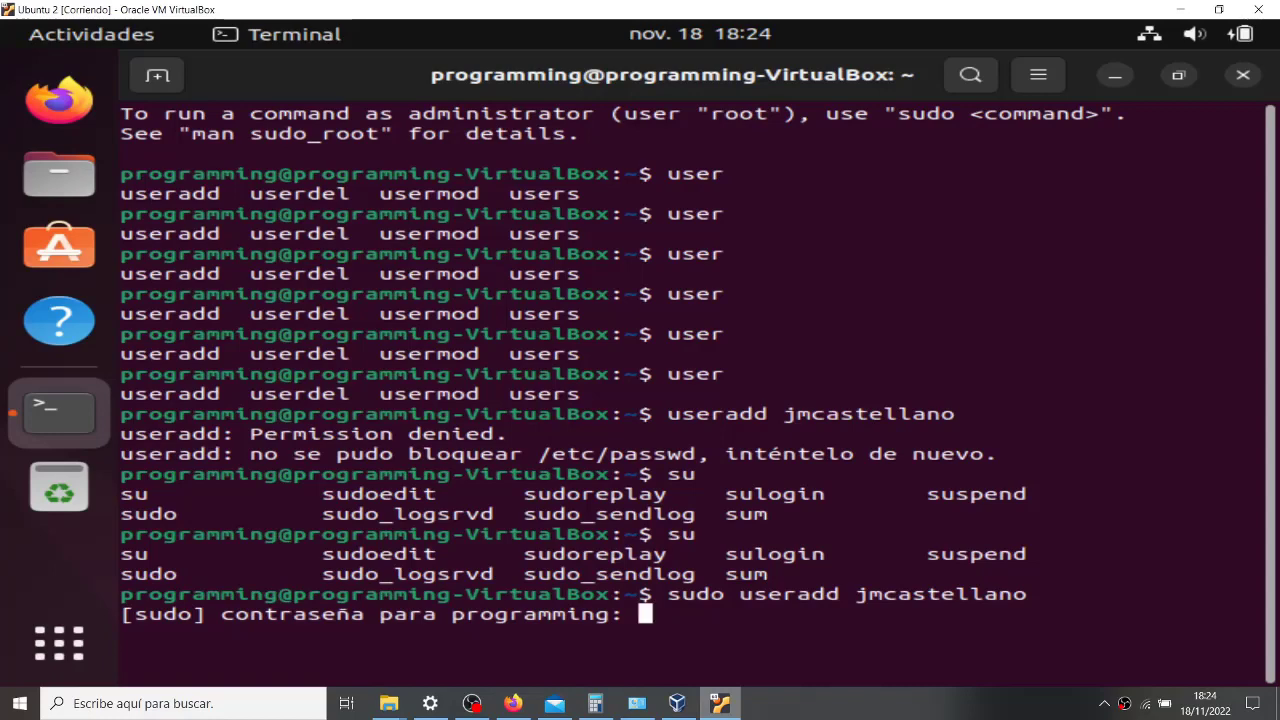
{"action": "key", "text": "Return"}
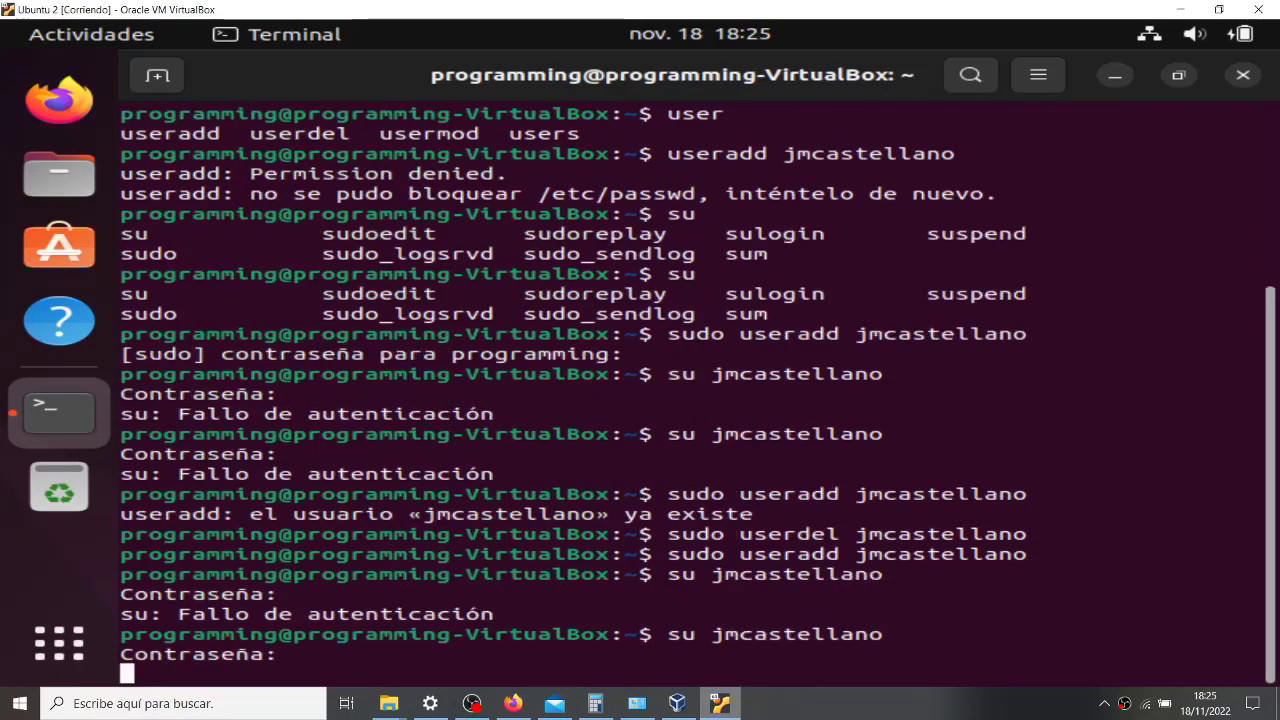
- Attempt switching to jmcastellano, which fails authentication, and recall userdel jmcastellano from history
{"action": "key", "text": "Return"}
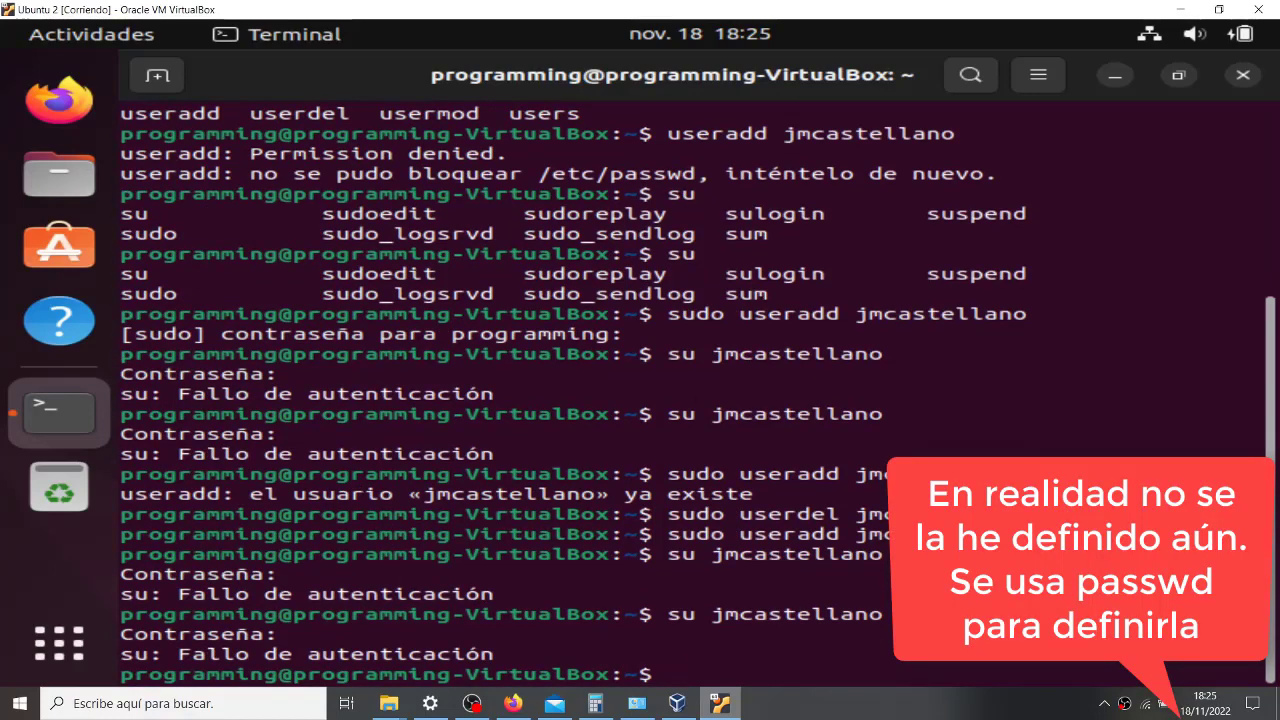
{"action": "key", "text": "Up"}
{"action": "key", "text": "Up"}
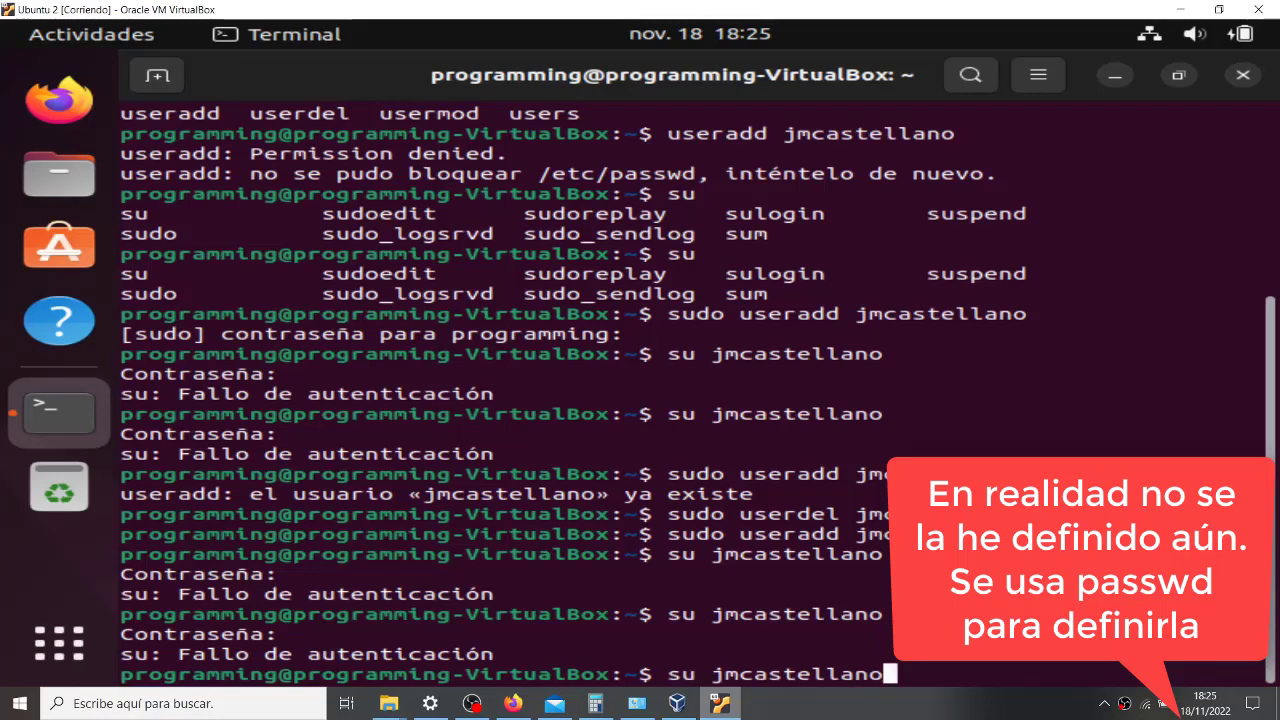
{"action": "key", "text": "Up"}
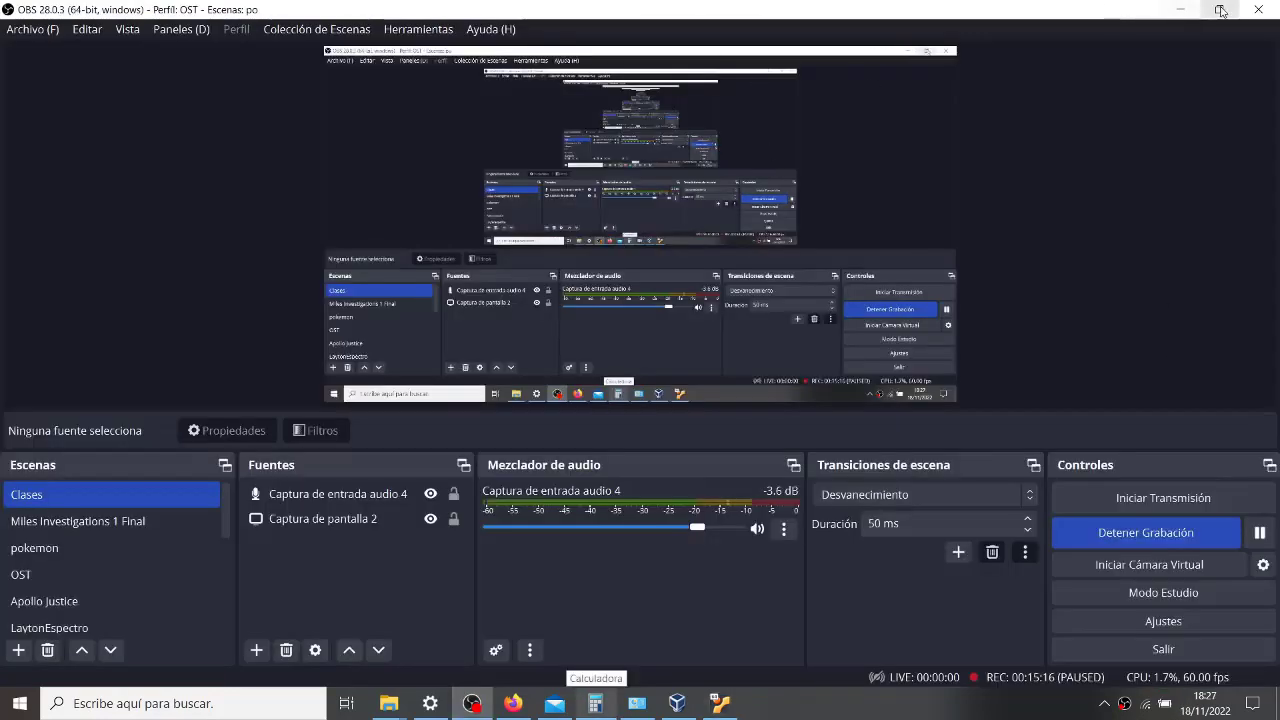
- Minimize OBS Studio to return to the VirtualBox terminal
{"action": "left_click", "coordinate": [1181, 13]}
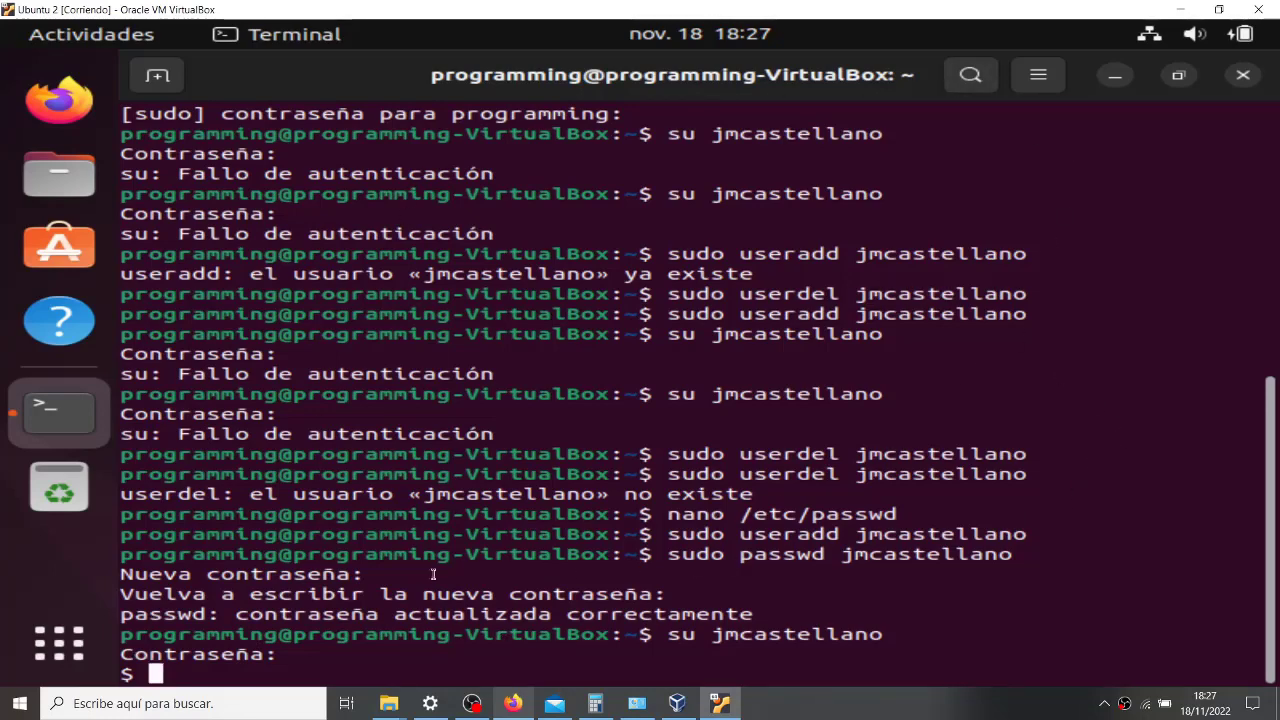
{"action": "type", "text": "ls"}
{"action": "key", "text": "Return"}
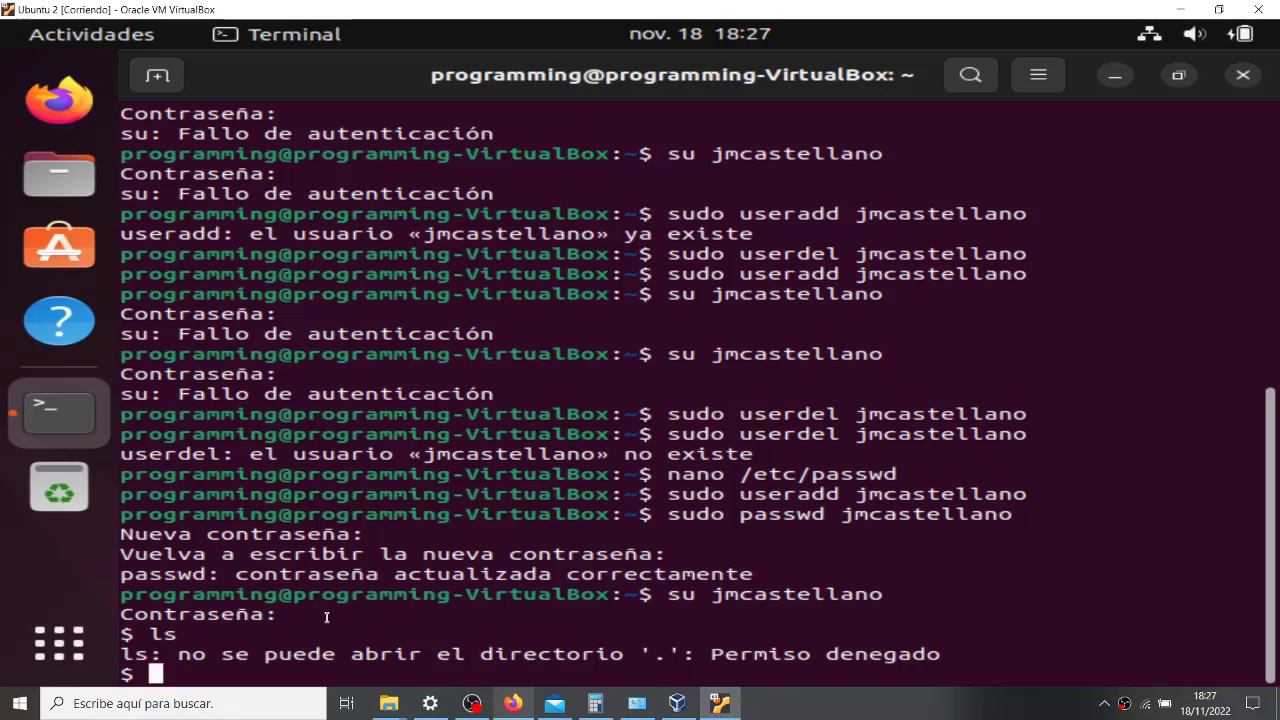
{"action": "key", "text": "ctrl+c"}
{"action": "key", "text": "ctrl+c"}
{"action": "type", "text": "exit"}
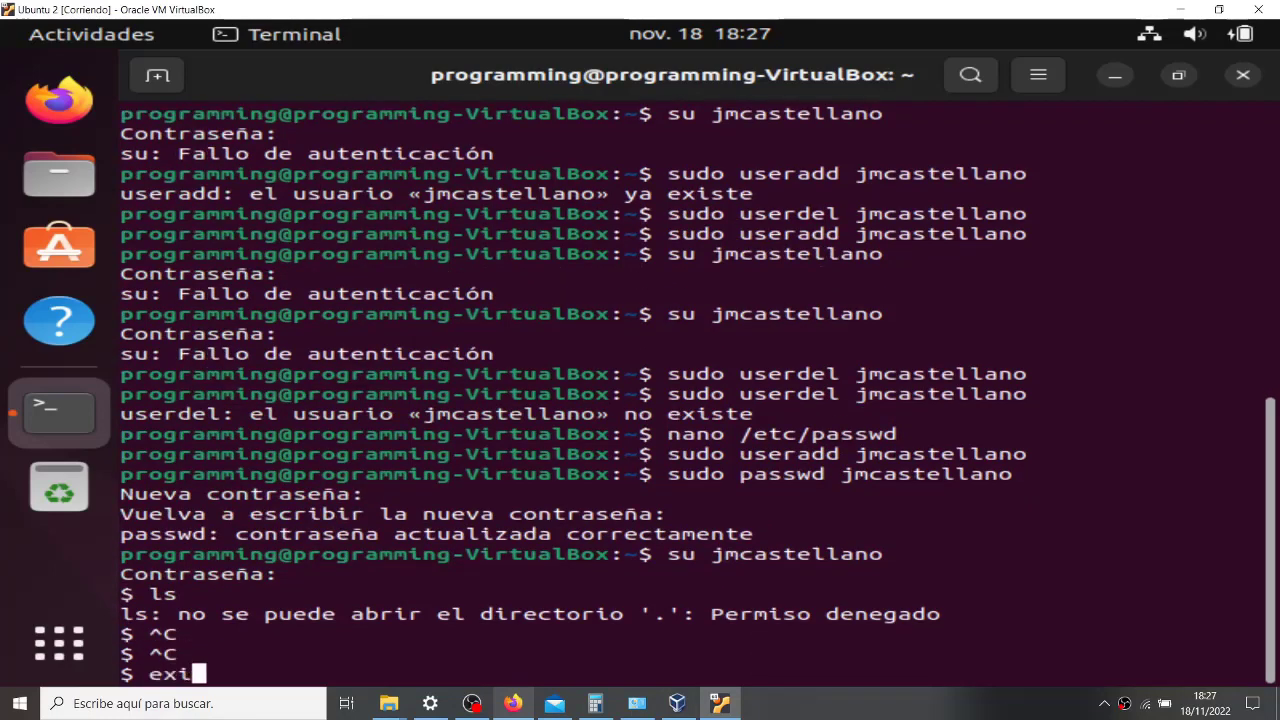
{"action": "key", "text": "Return"}
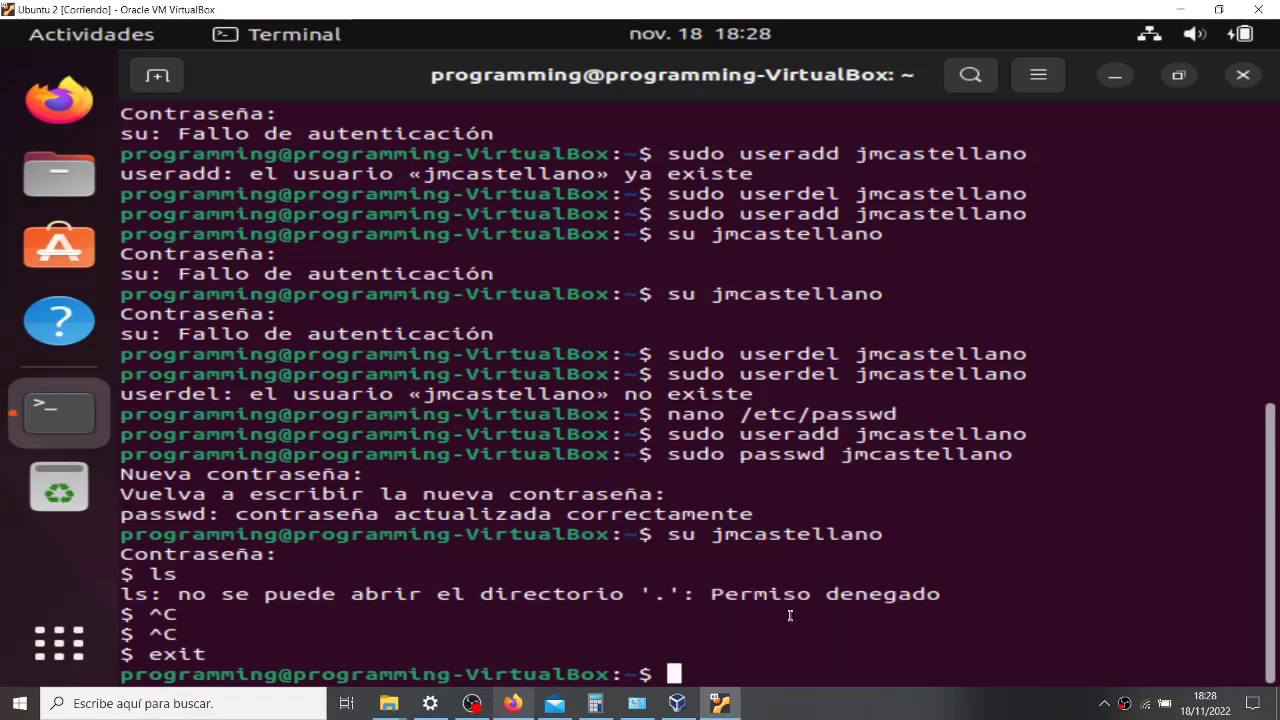
- Change the programming user's password with passwd programming, retrying after the identical-password rejection
{"action": "type", "text": "sudo"}
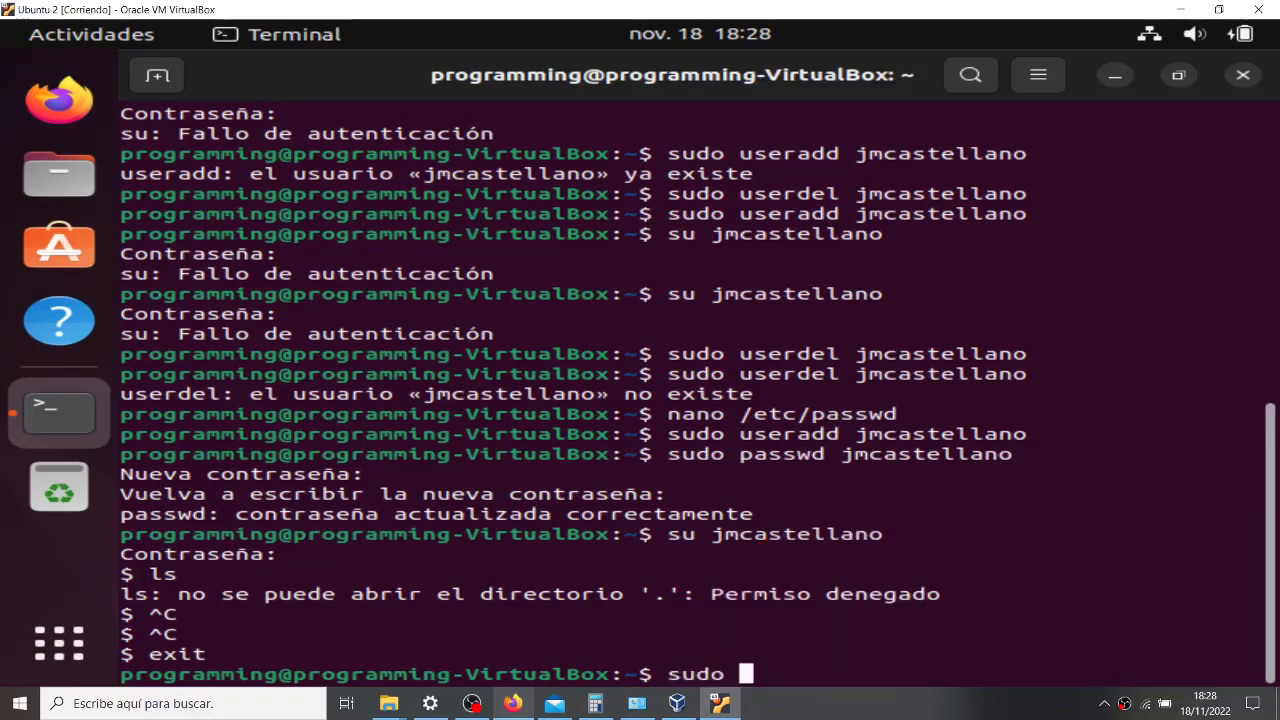
{"action": "key", "text": "BackSpace"}
{"action": "key", "text": "BackSpace"}
{"action": "key", "text": "BackSpace"}
{"action": "key", "text": "BackSpace"}
{"action": "key", "text": "BackSpace"}
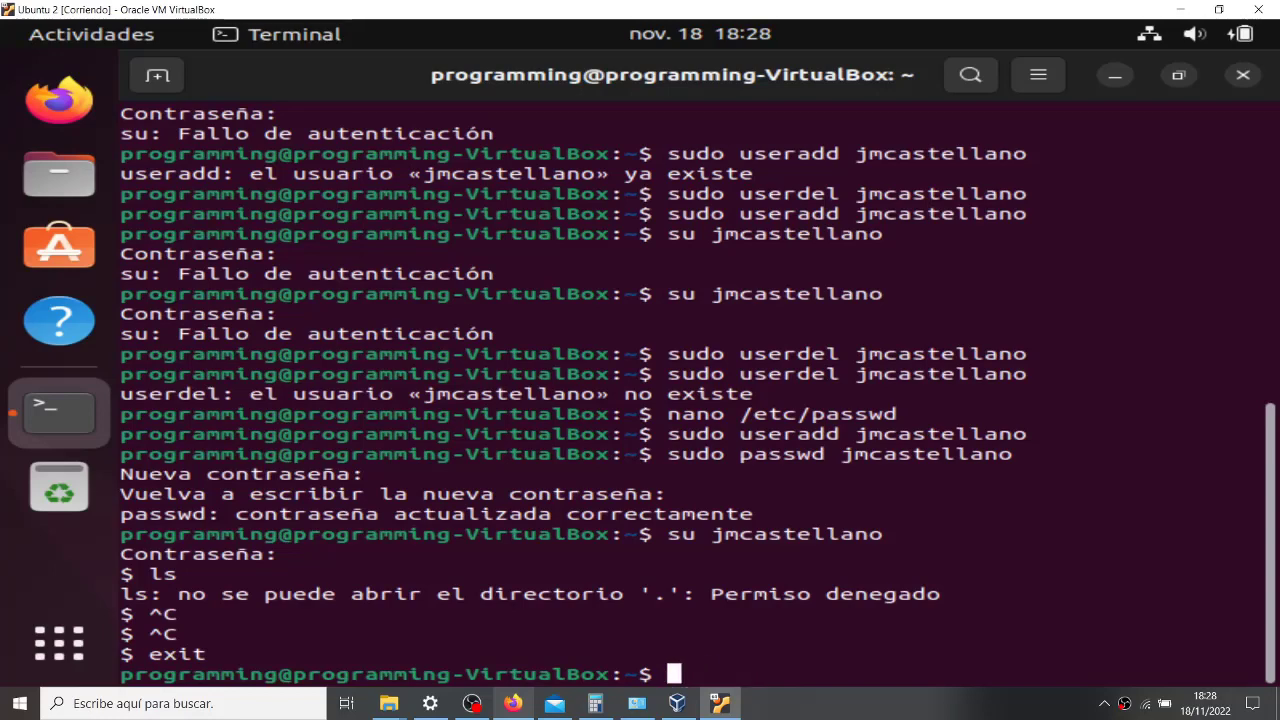
{"action": "type", "text": "passwd "}
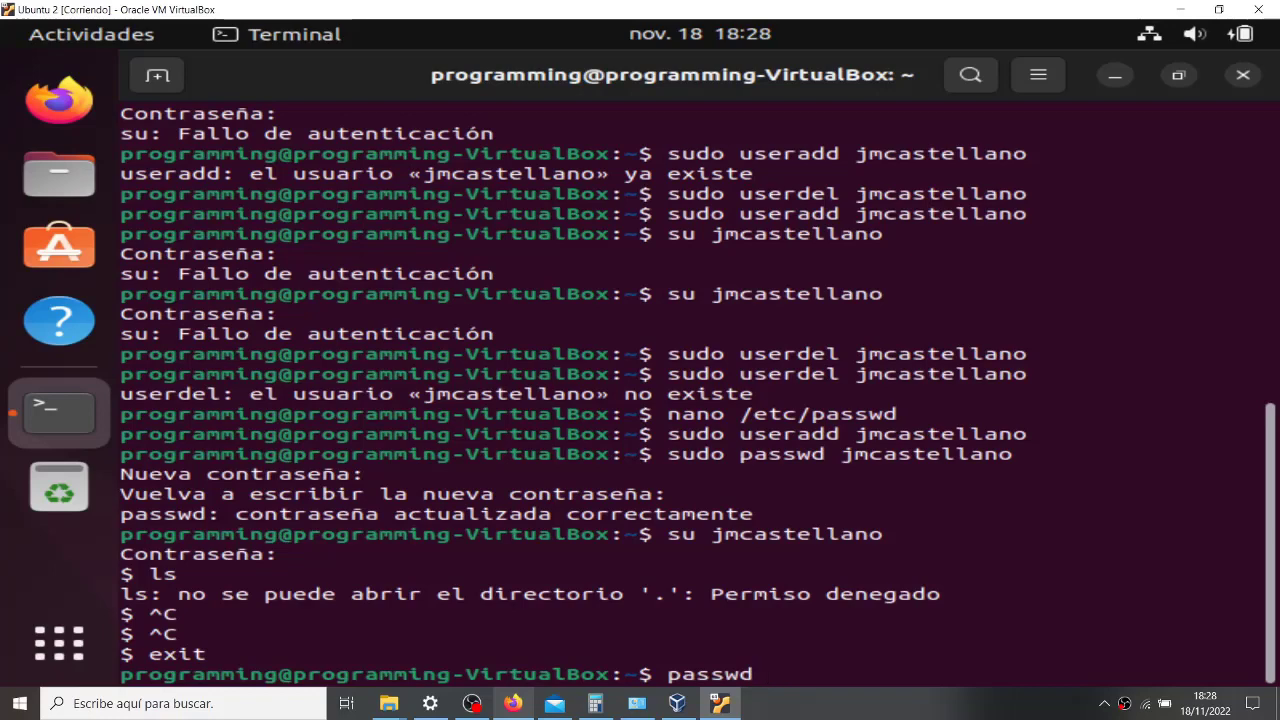
{"action": "type", "text": "programming"}
{"action": "key", "text": "Return"}
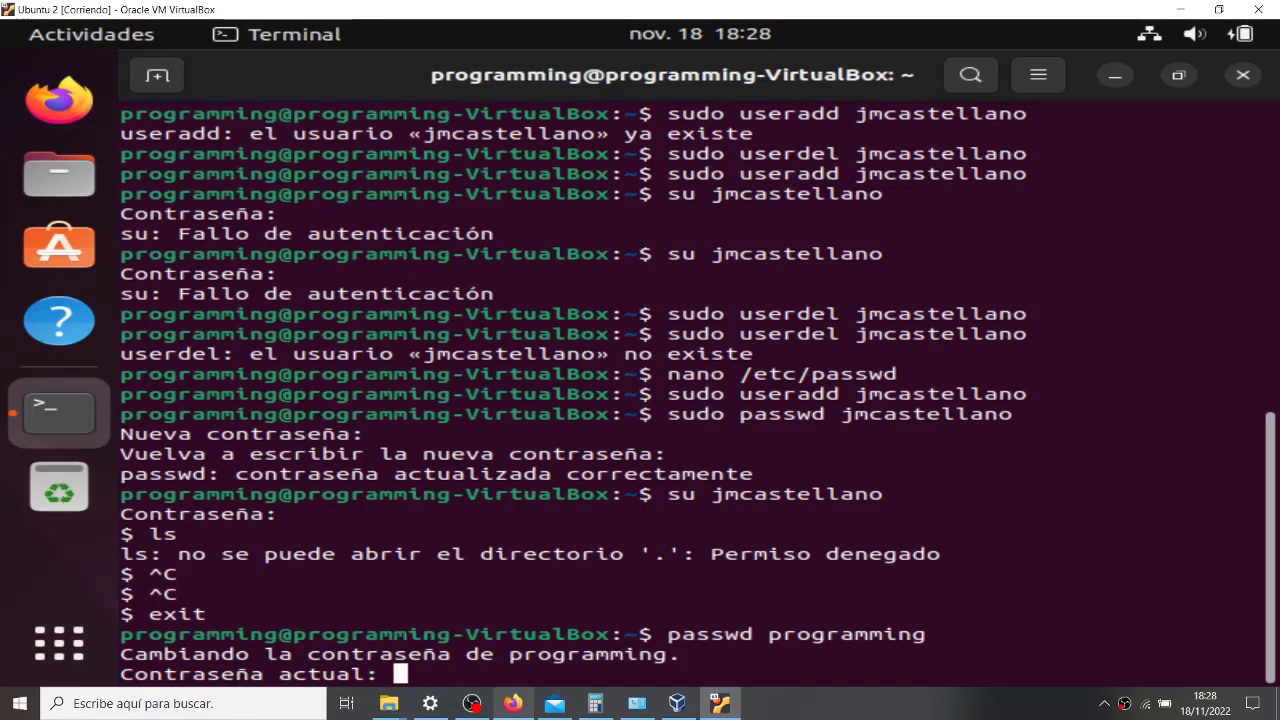
{"action": "key", "text": "Return"}
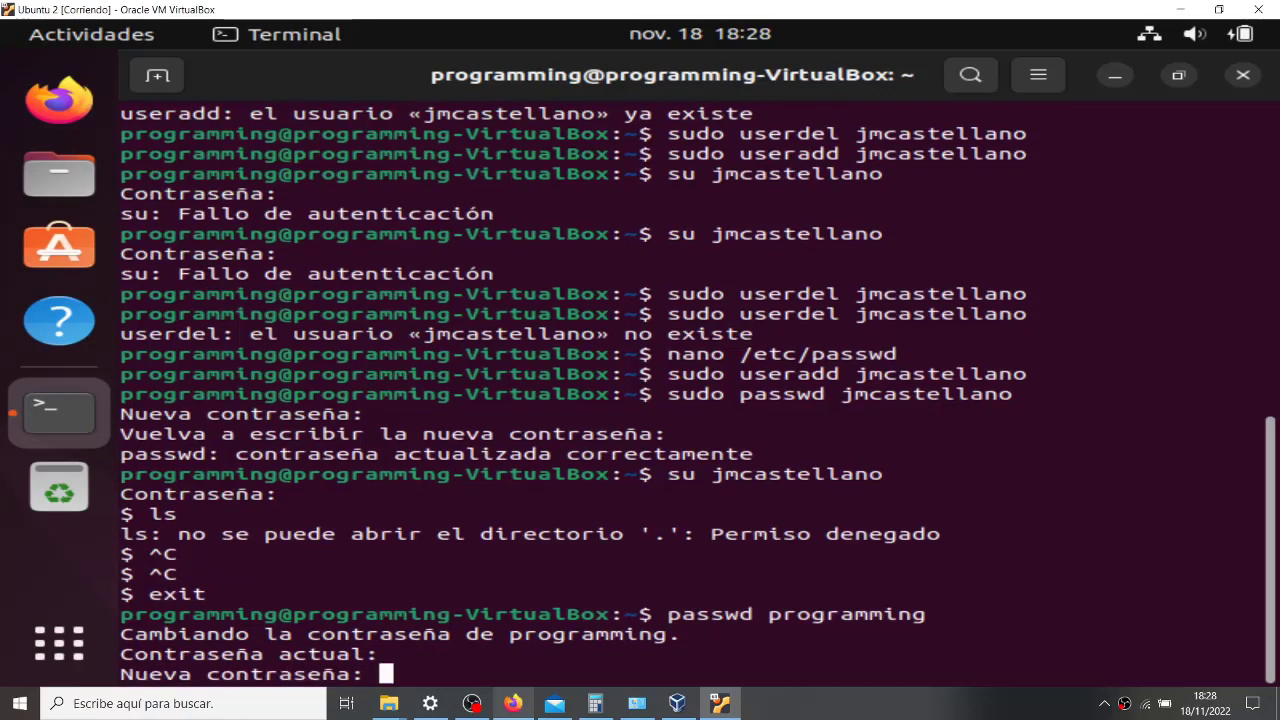
{"action": "key", "text": "Return"}
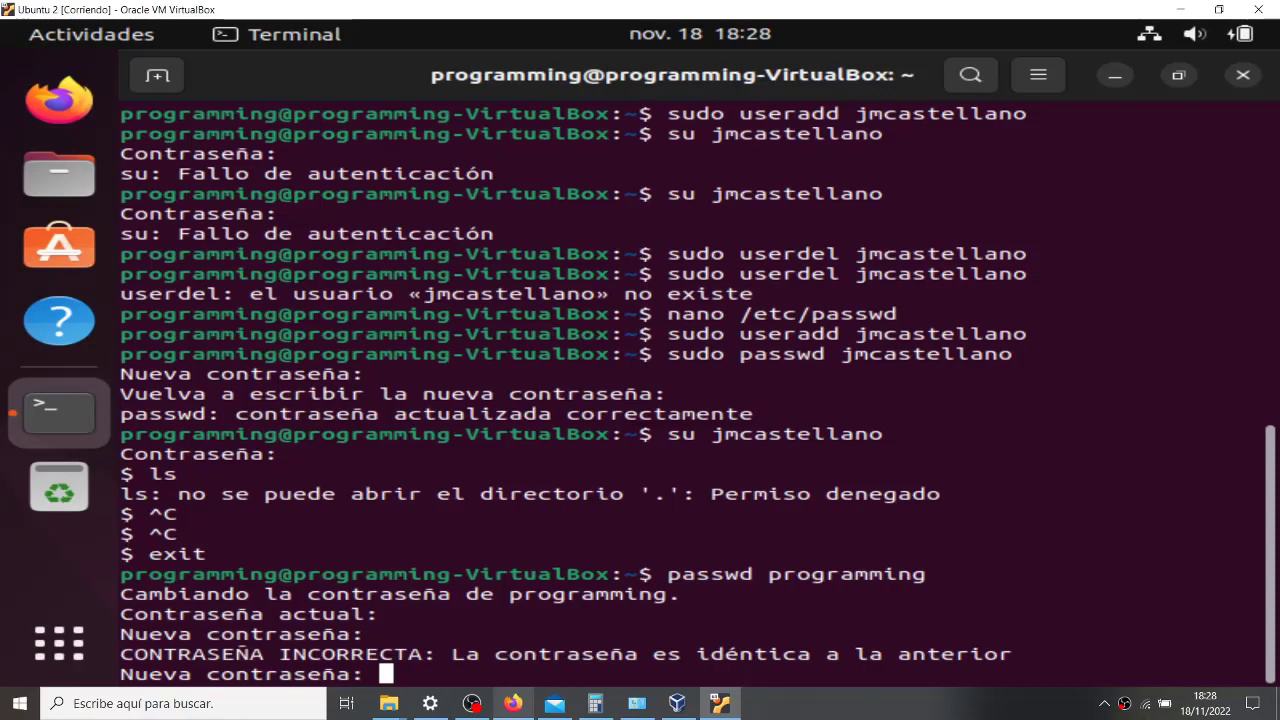
{"action": "key", "text": "Return"}
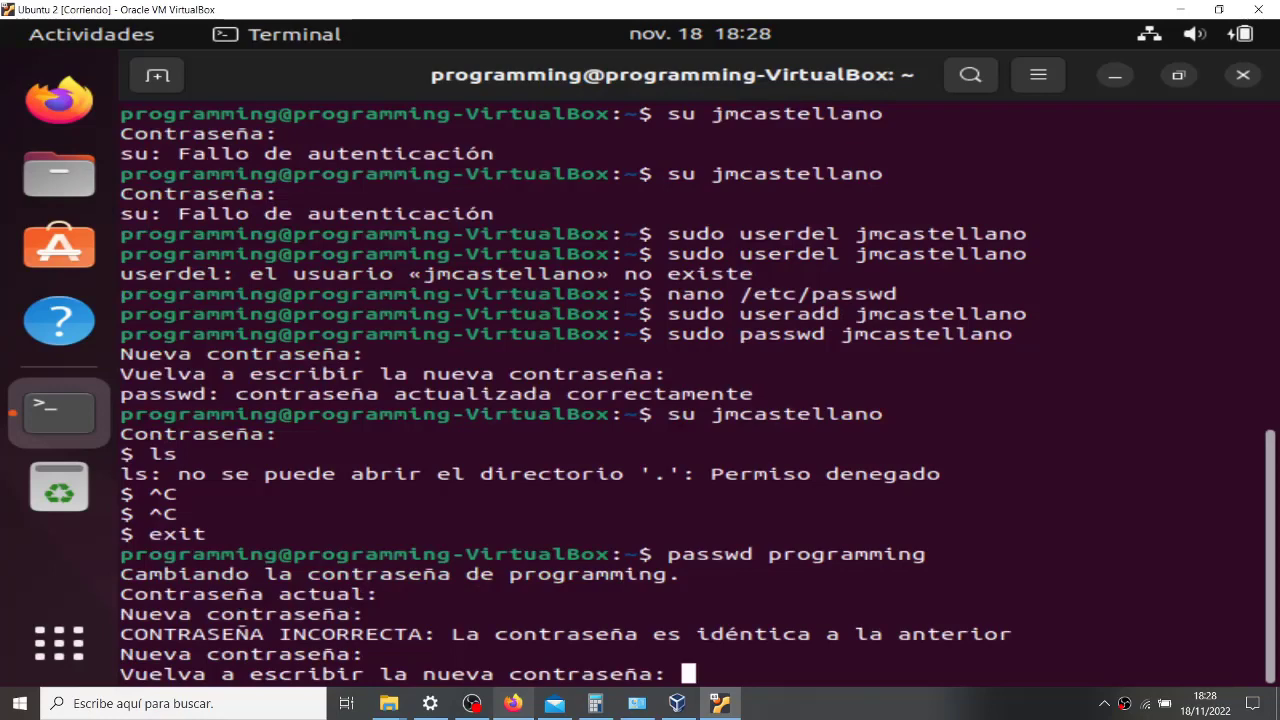
{"action": "key", "text": "Return"}
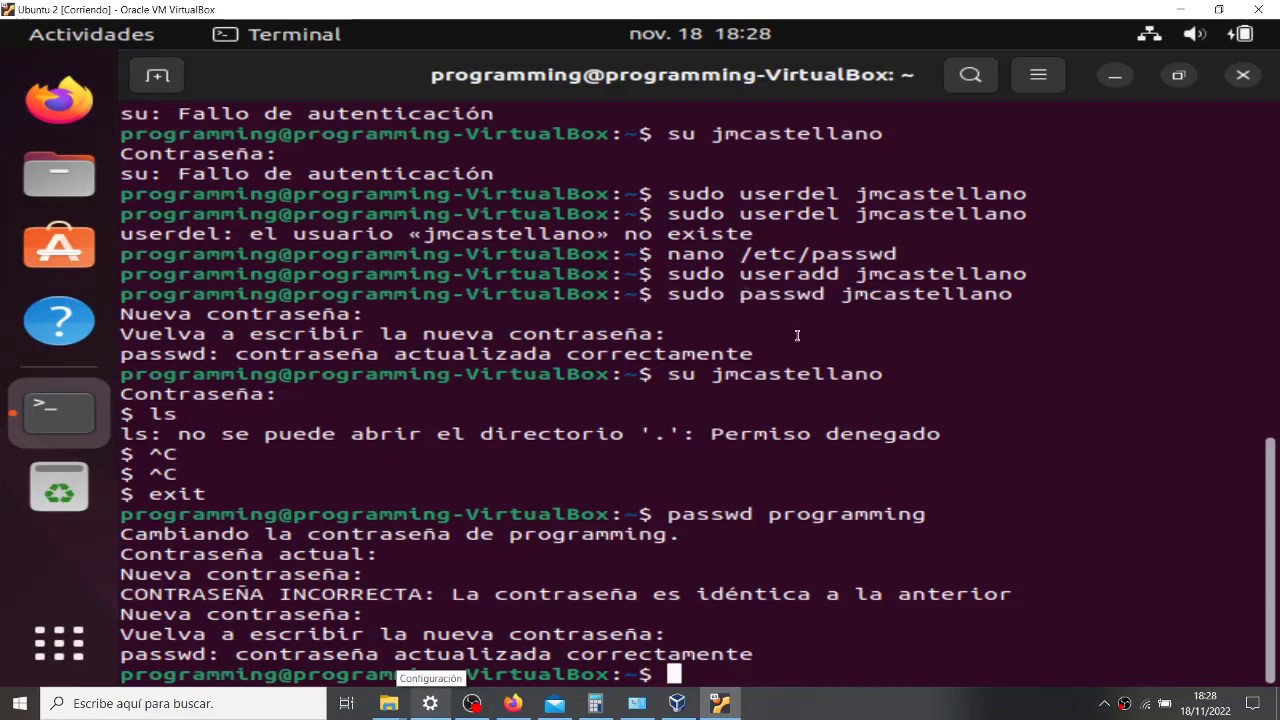
- Try changing jmcastellano's password with passwd jmcastellano, which is refused
{"action": "type", "text": "passwd"}
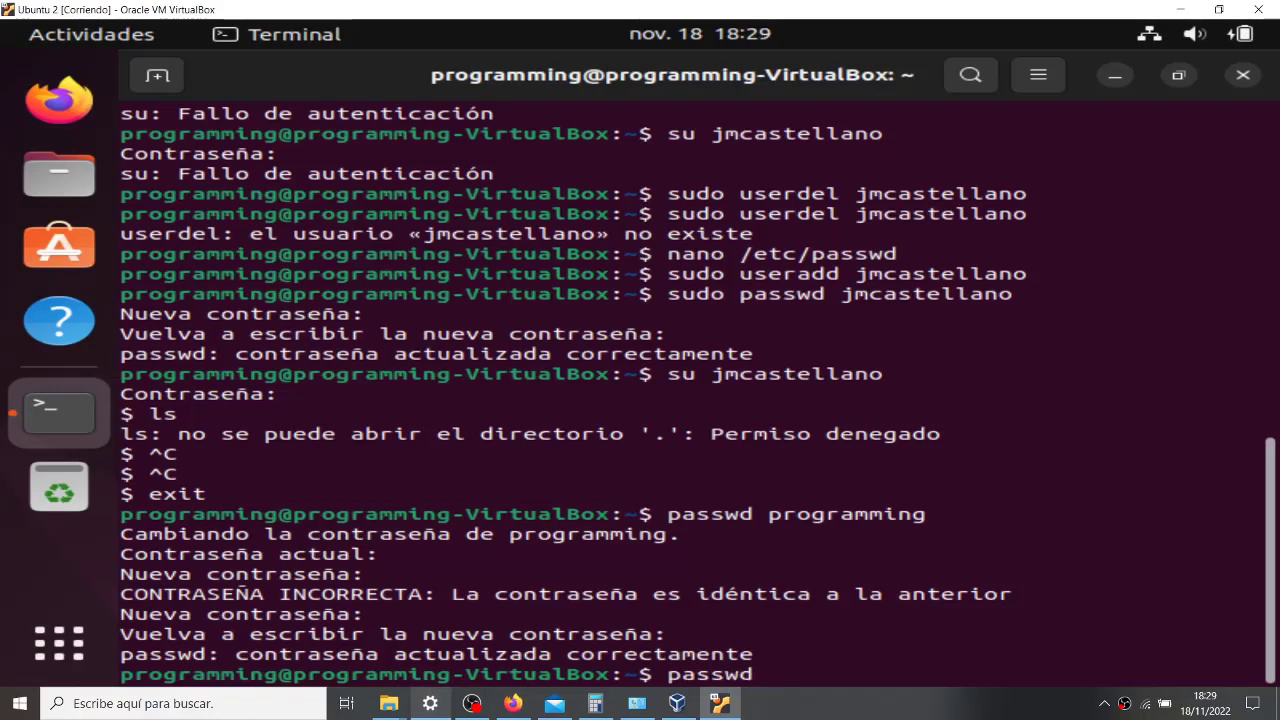
{"action": "type", "text": "jmcastellano"}
{"action": "key", "text": "Return"}
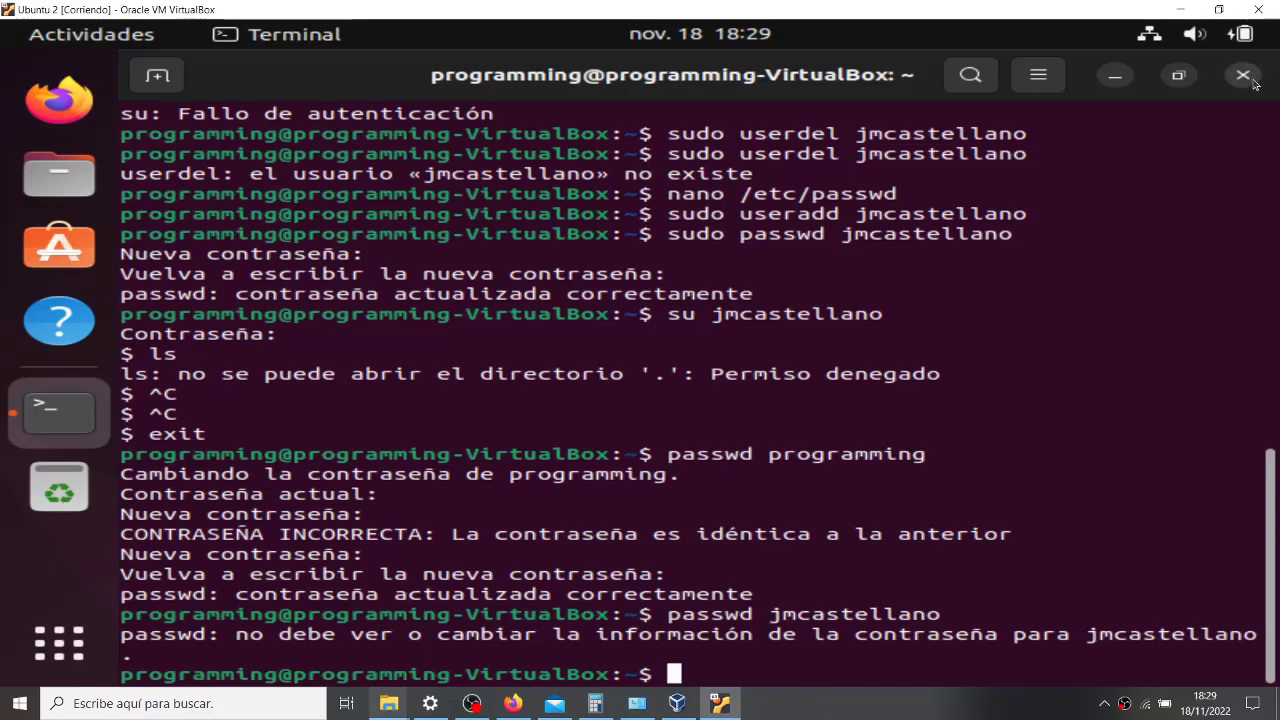
- Attempt logout in the terminal, which errors, then close the terminal with exit
{"action": "type", "text": "lo"}
{"action": "key", "text": "Tab"}
{"action": "key", "text": "Tab"}
{"action": "key", "text": "Tab"}
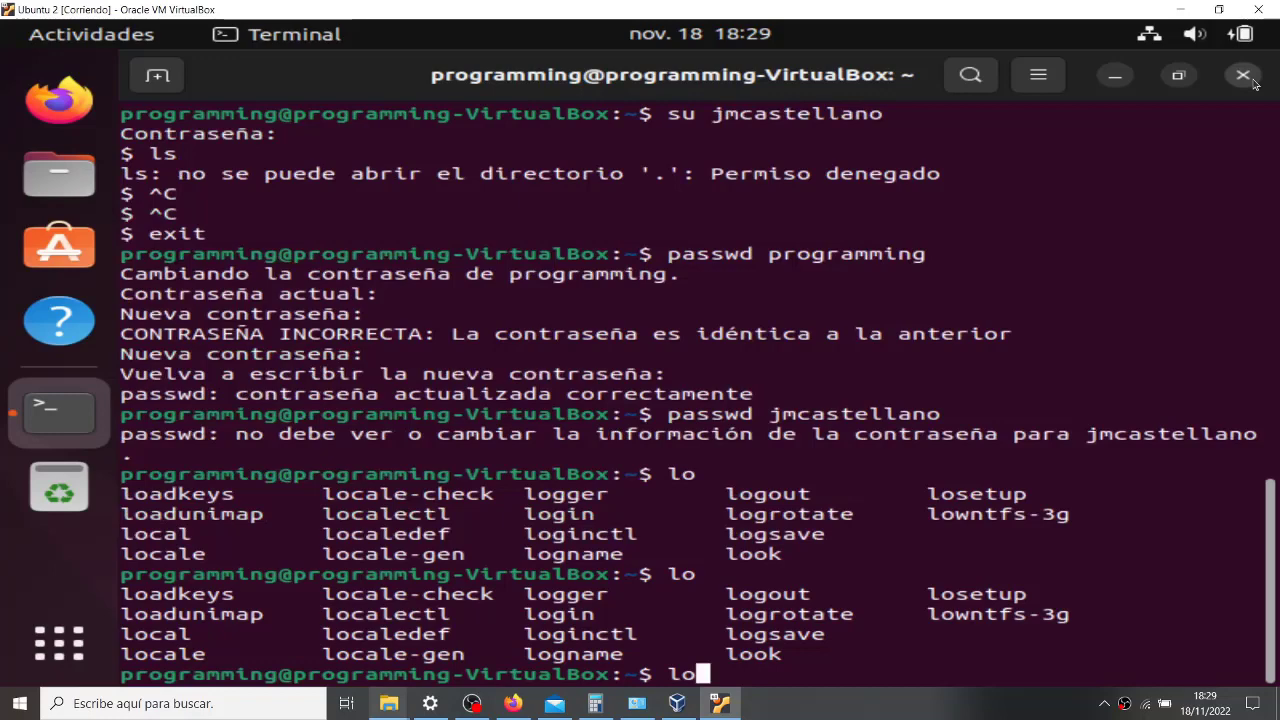
{"action": "type", "text": "gout"}
{"action": "key", "text": "Return"}
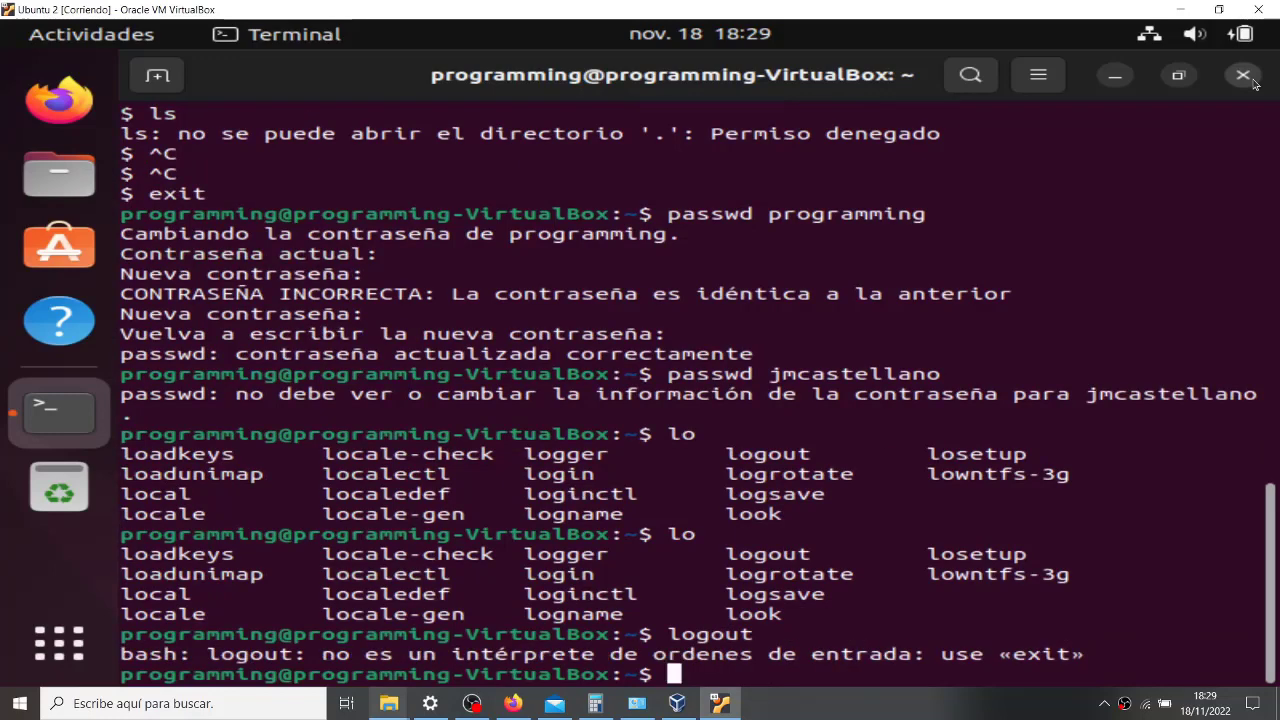
{"action": "type", "text": "exit"}
{"action": "key", "text": "Return"}
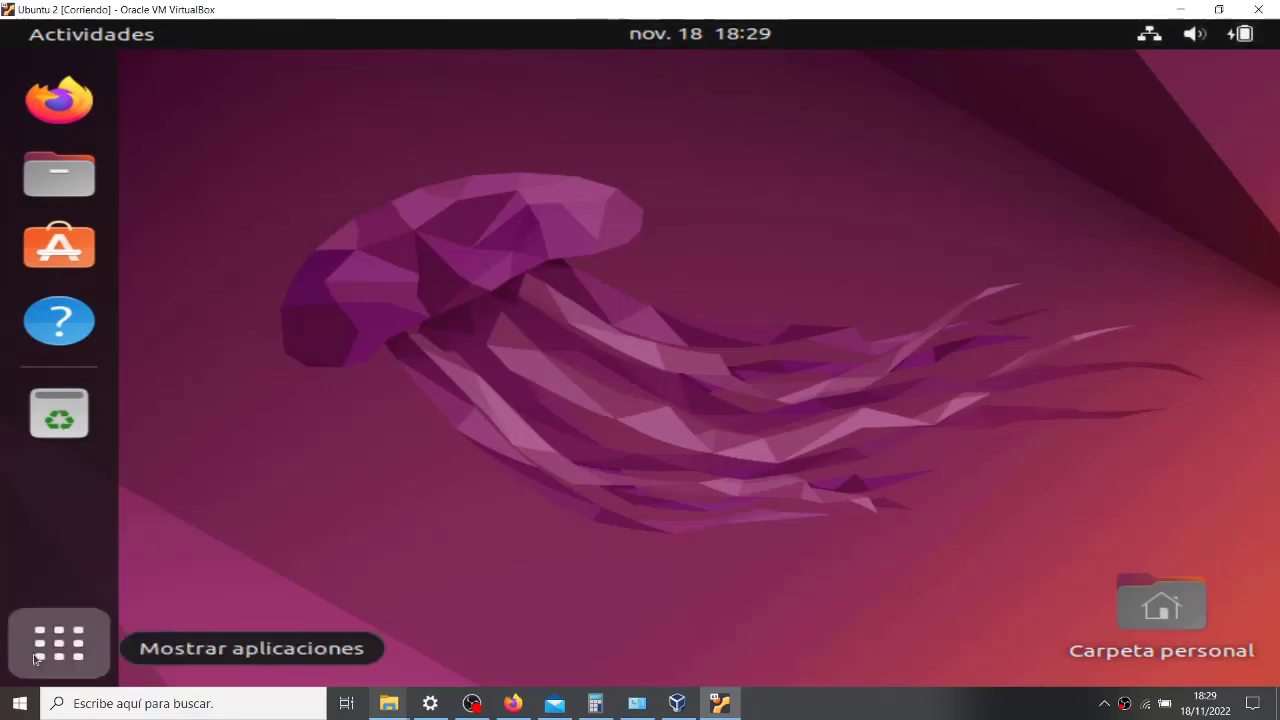
- Log out of the programming session through Apagar / cerrar sesión > Cerrar la sesión, confirming immediately
{"action": "left_click", "coordinate": [36, 656]}
{"action": "left_click", "coordinate": [36, 656]}
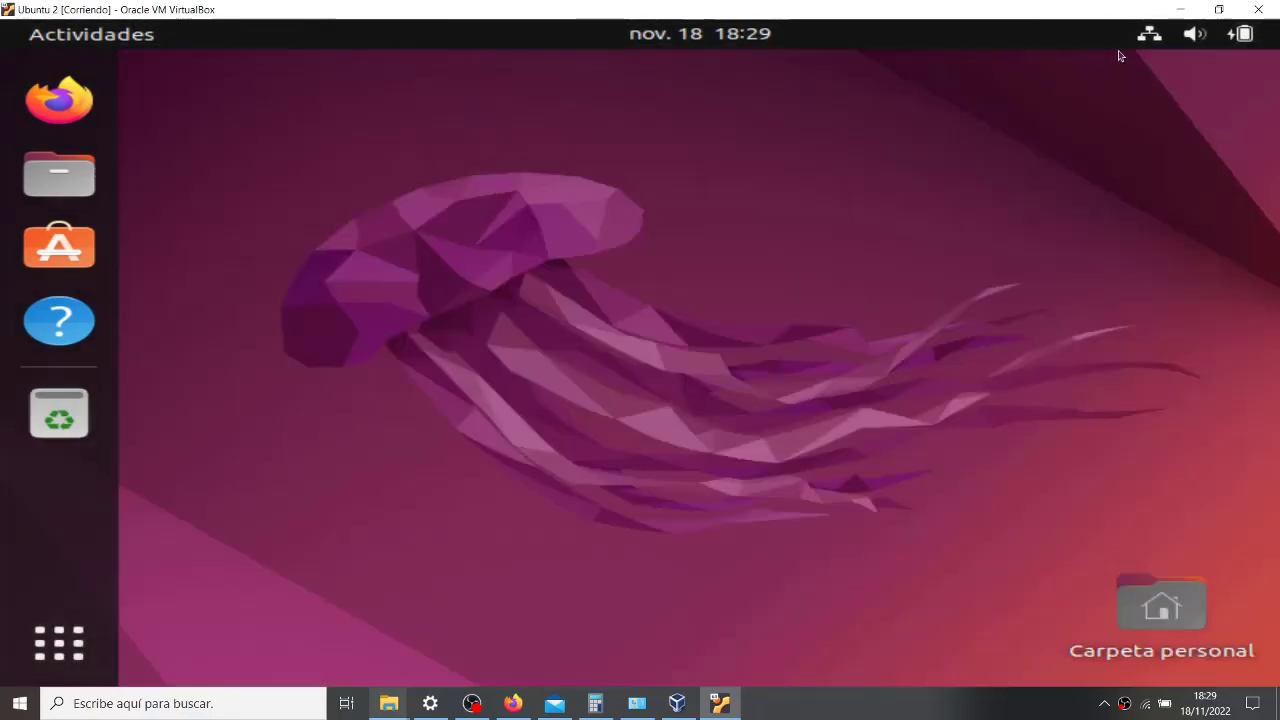
{"action": "left_click", "coordinate": [1262, 36]}
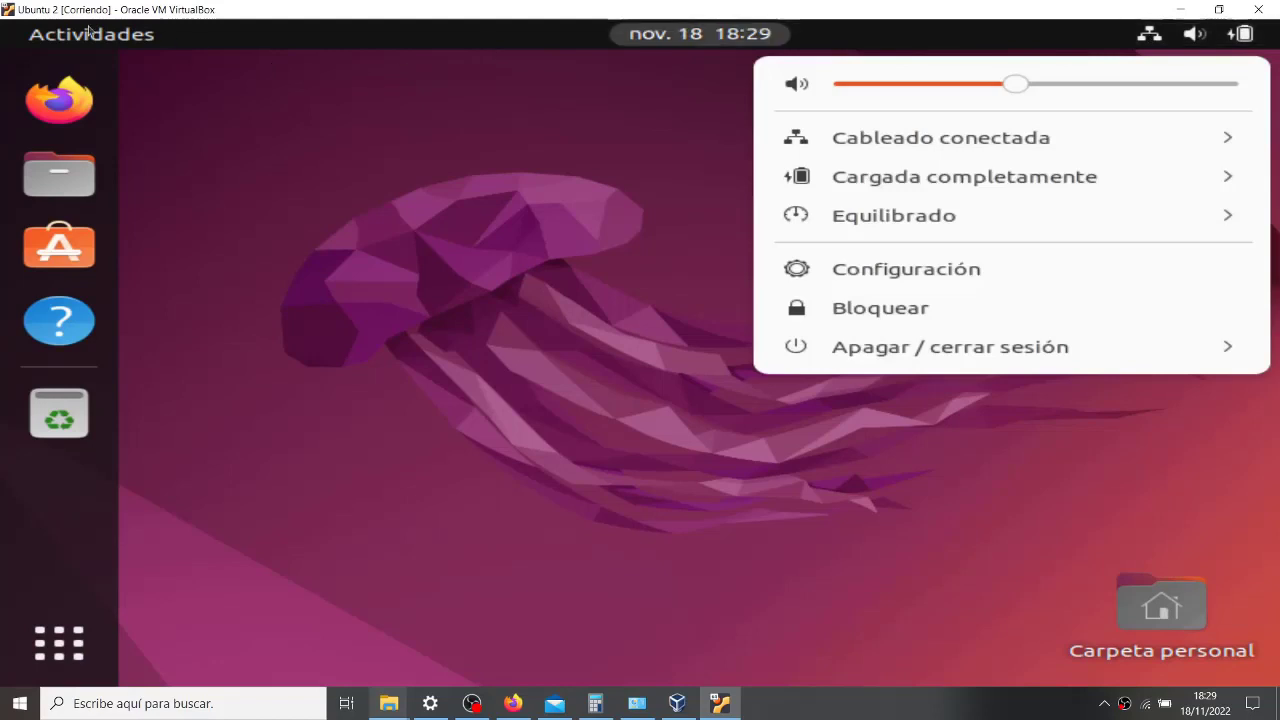
{"action": "key", "text": "Escape"}
{"action": "left_click", "coordinate": [18, 29]}
{"action": "left_click", "coordinate": [59, 643]}
{"action": "left_click", "coordinate": [1250, 34]}
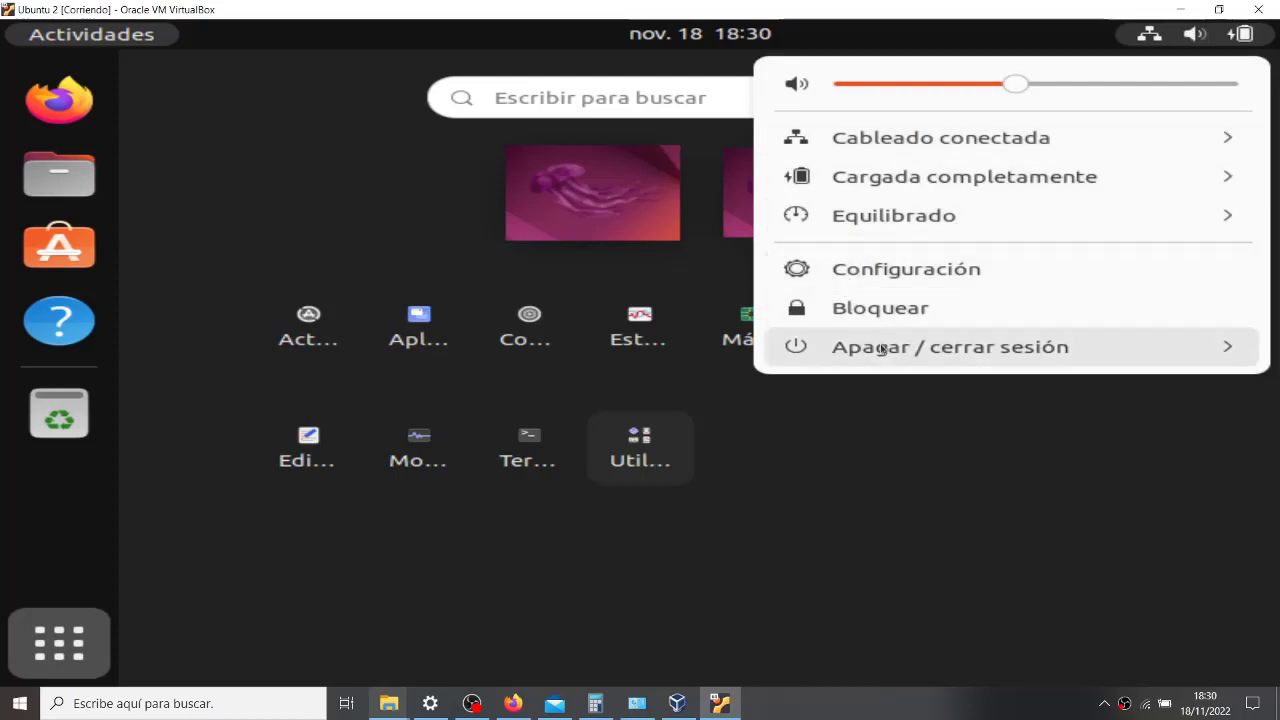
{"action": "left_click", "coordinate": [1231, 343]}
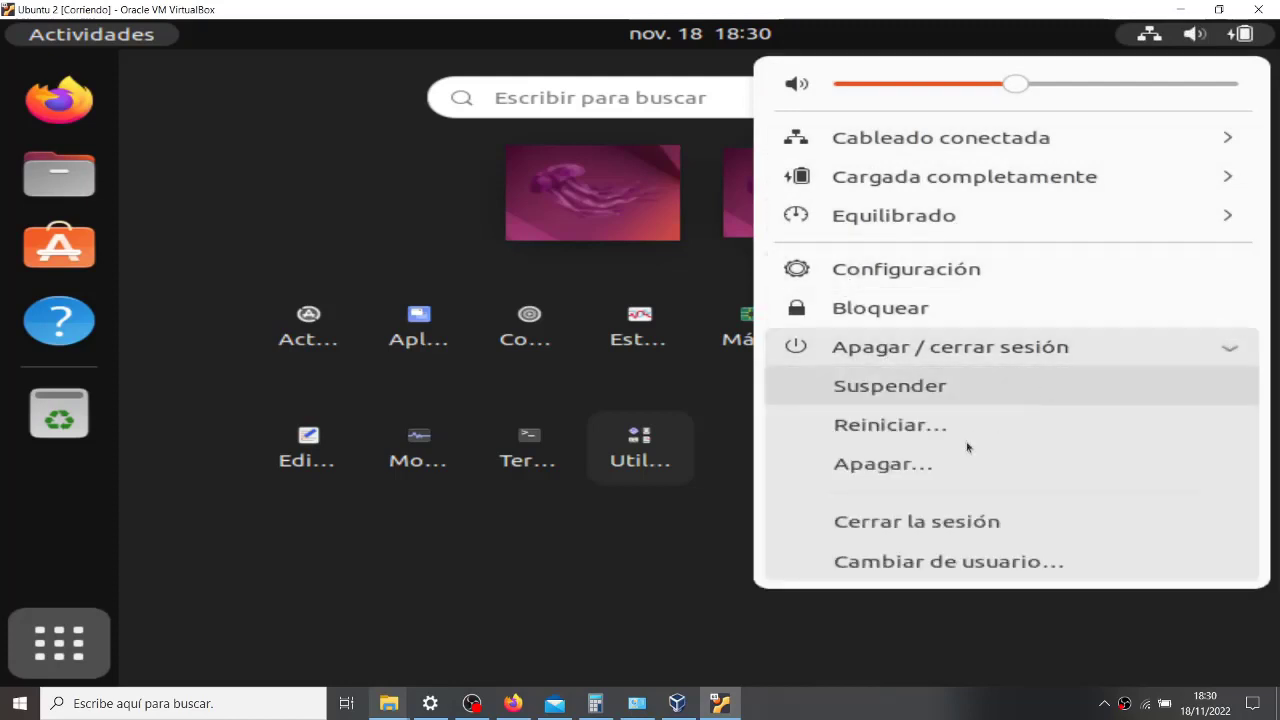
{"action": "left_click", "coordinate": [925, 538]}
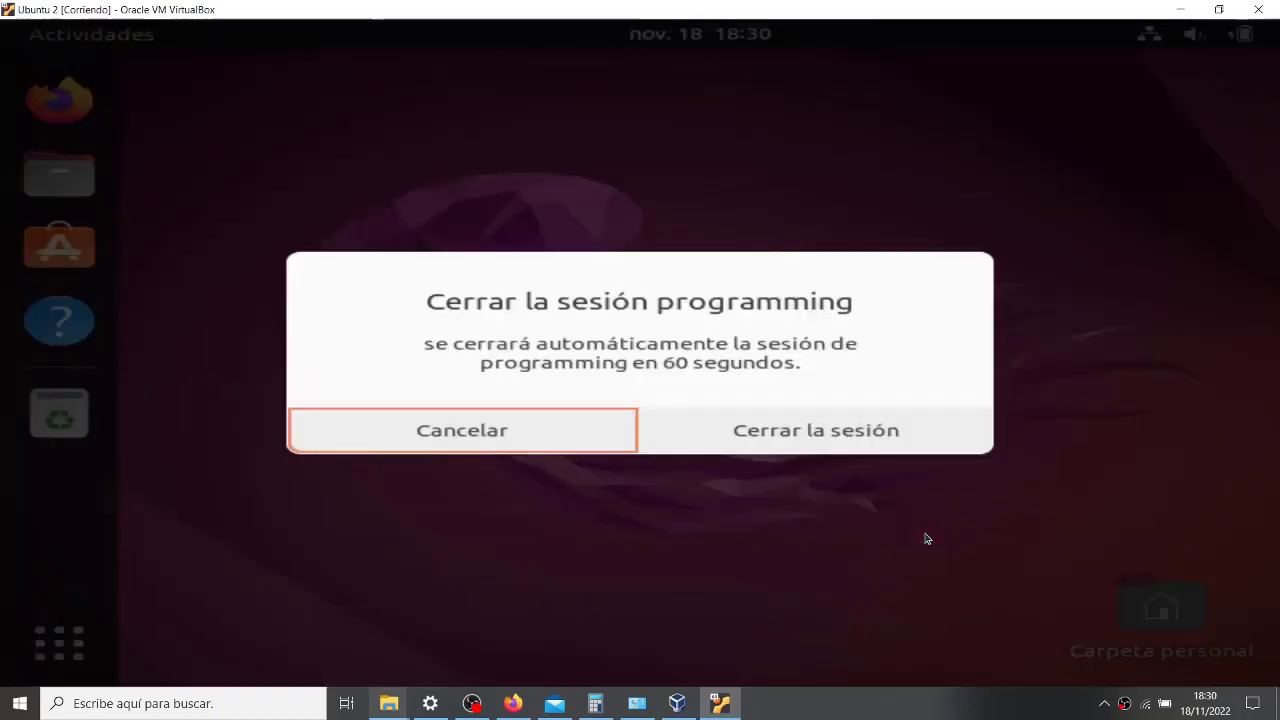
{"action": "left_click", "coordinate": [784, 446]}
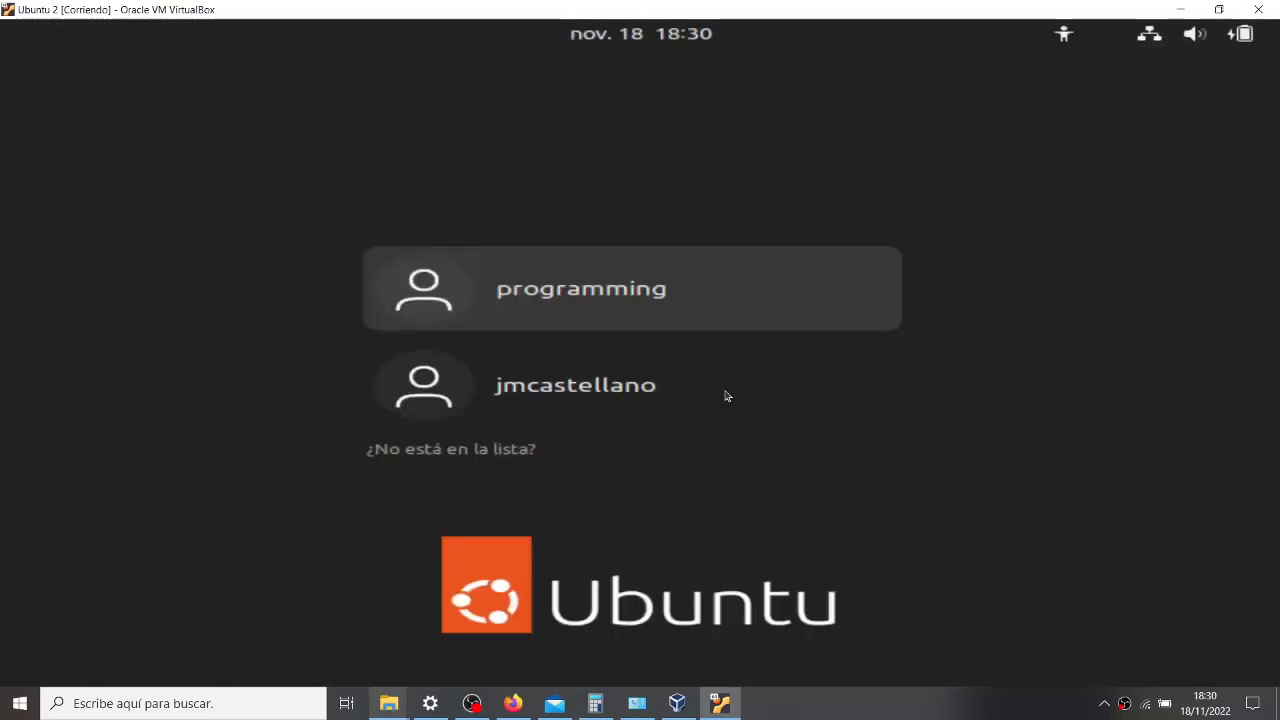
- Select the second user on the login screen and sign in with its password
{"action": "left_click", "coordinate": [589, 395]}
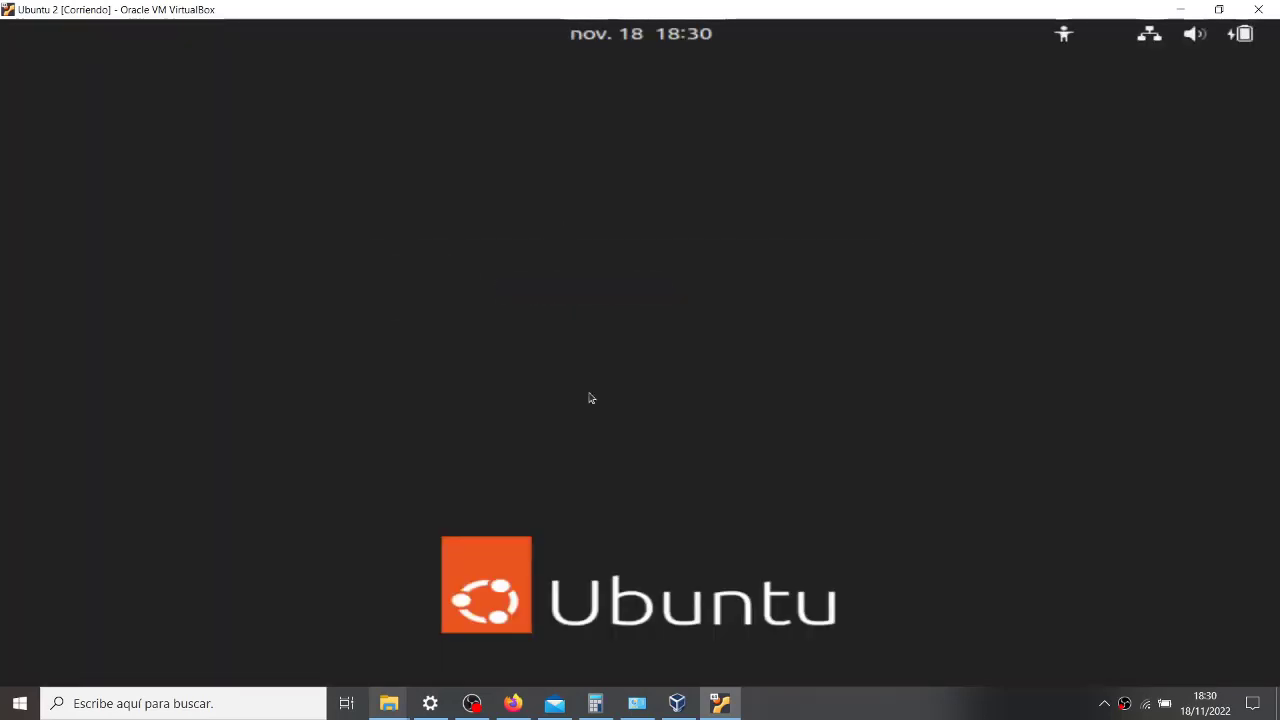
{"action": "type", "text": "**********"}
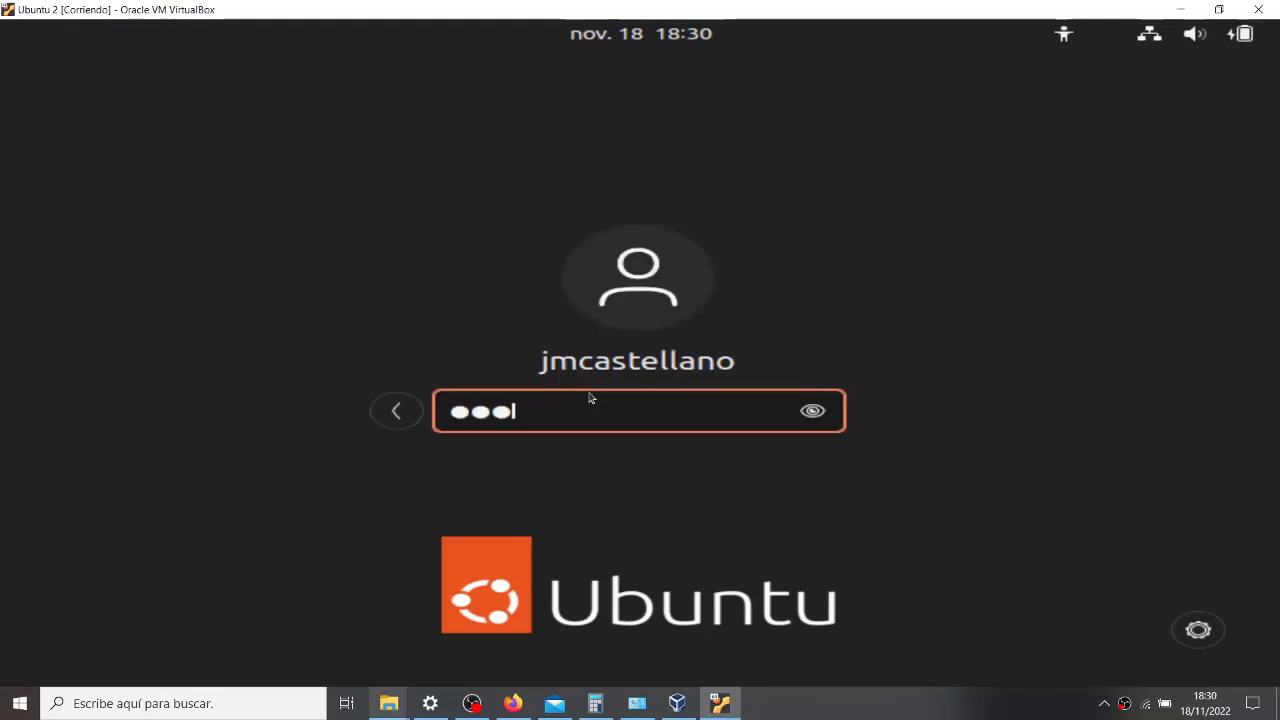
{"action": "key", "text": "Return"}
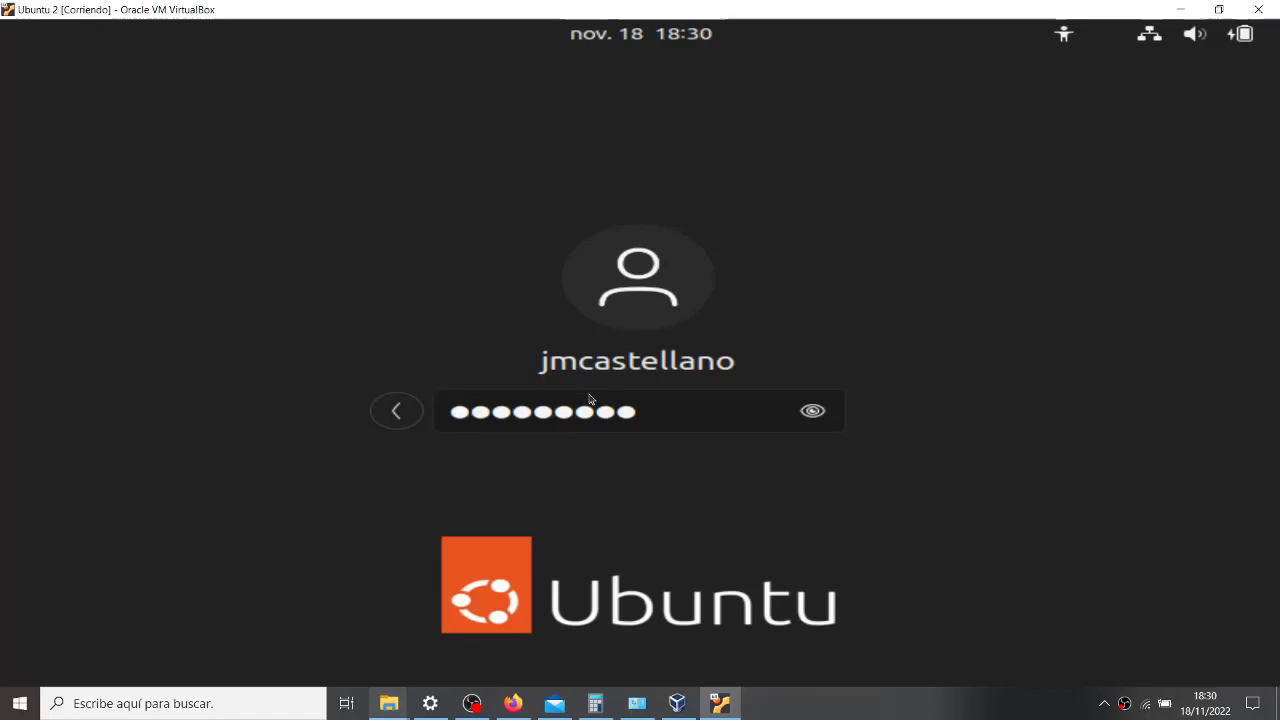
{"action": "key", "text": "Return"}
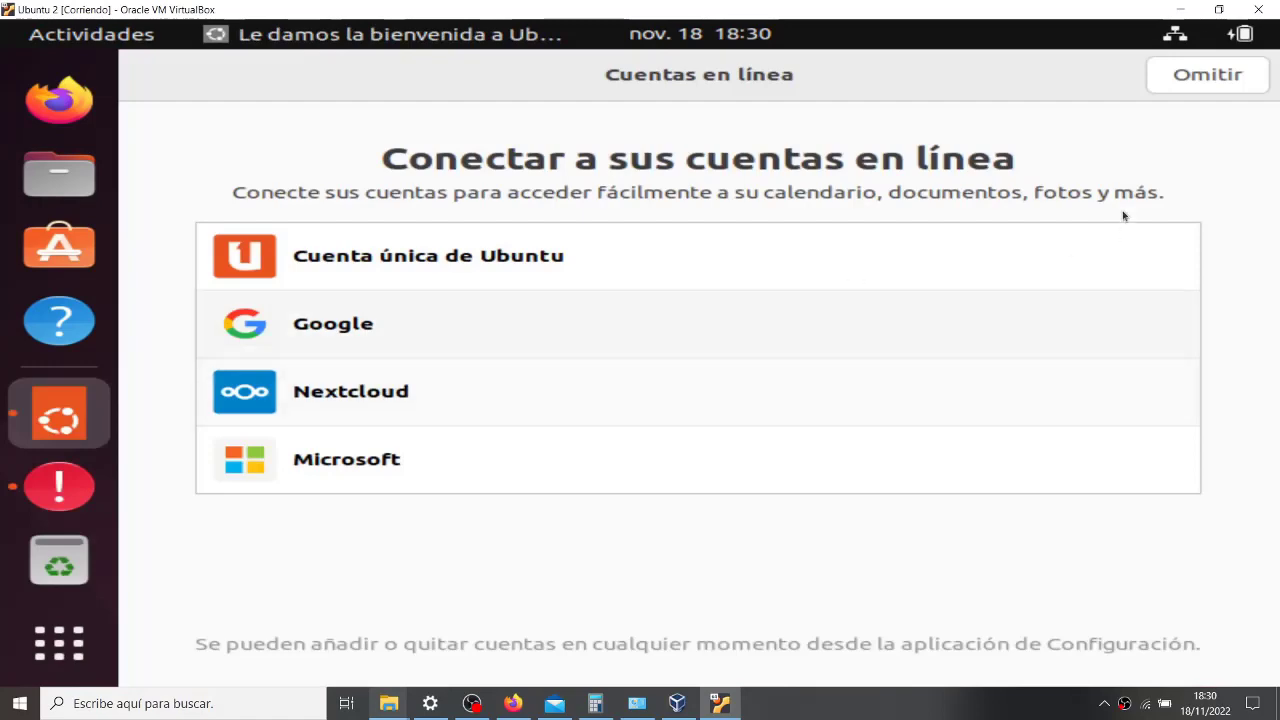
- Skip online accounts, dismiss the IBus crash report unsent, and quit the Ubuntu welcome app
{"action": "left_click", "coordinate": [1194, 75]}
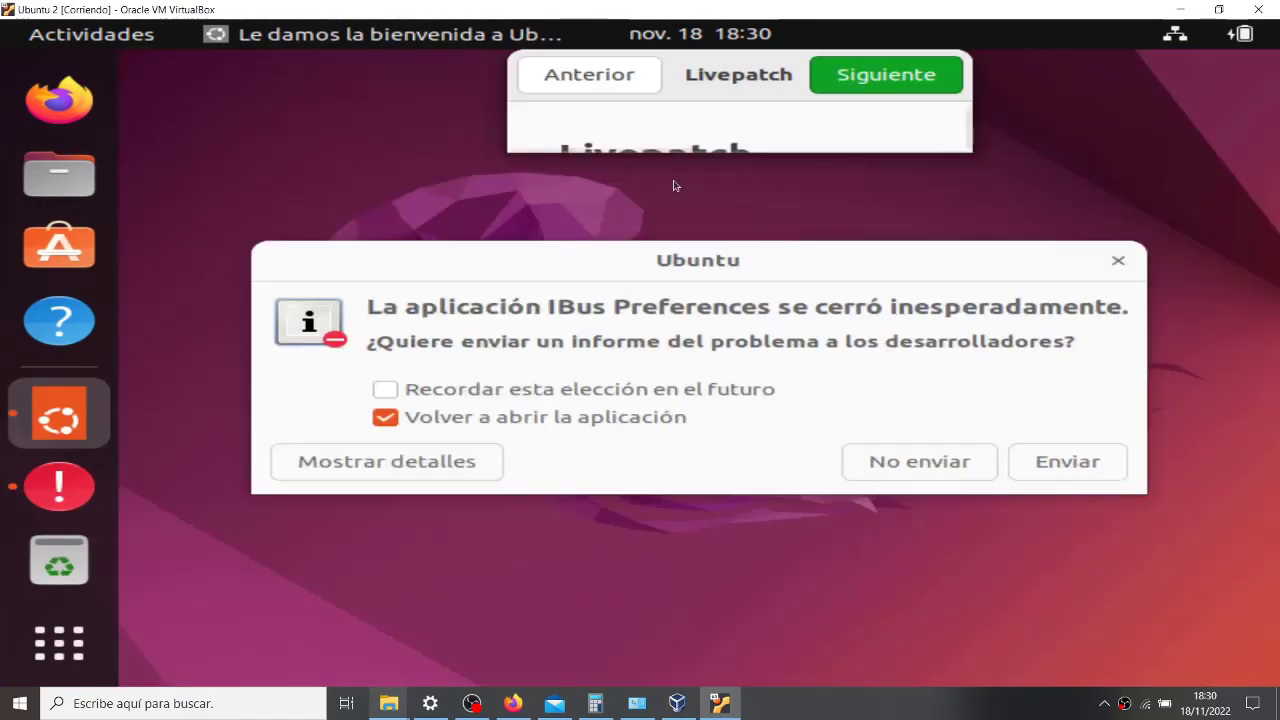
{"action": "left_click", "coordinate": [915, 463]}
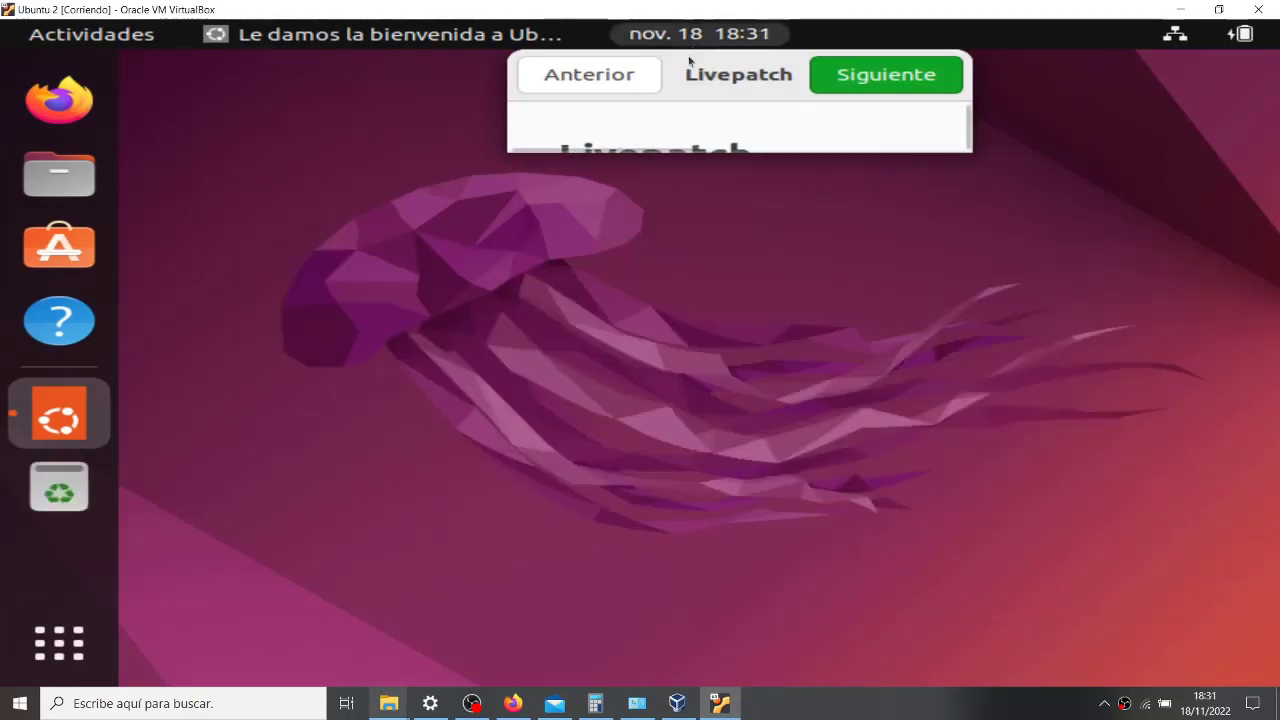
{"action": "right_click", "coordinate": [719, 73]}
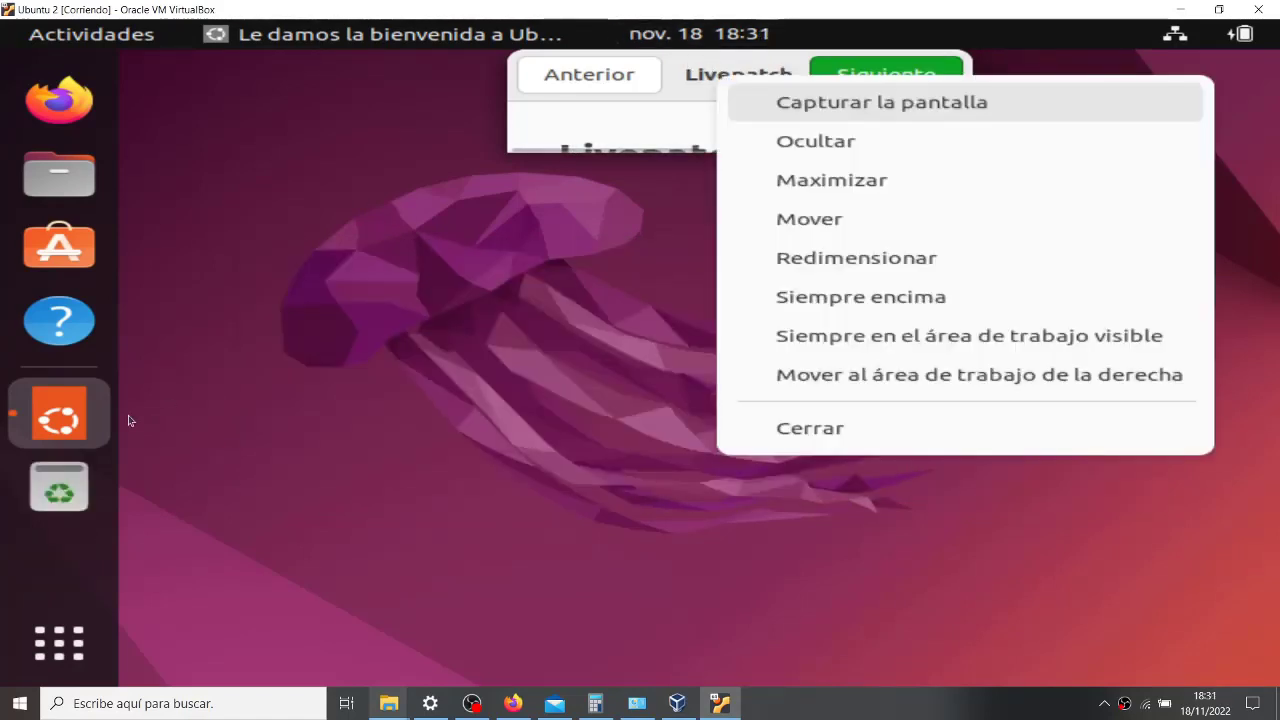
{"action": "left_click", "coordinate": [60, 408]}
{"action": "right_click", "coordinate": [87, 403]}
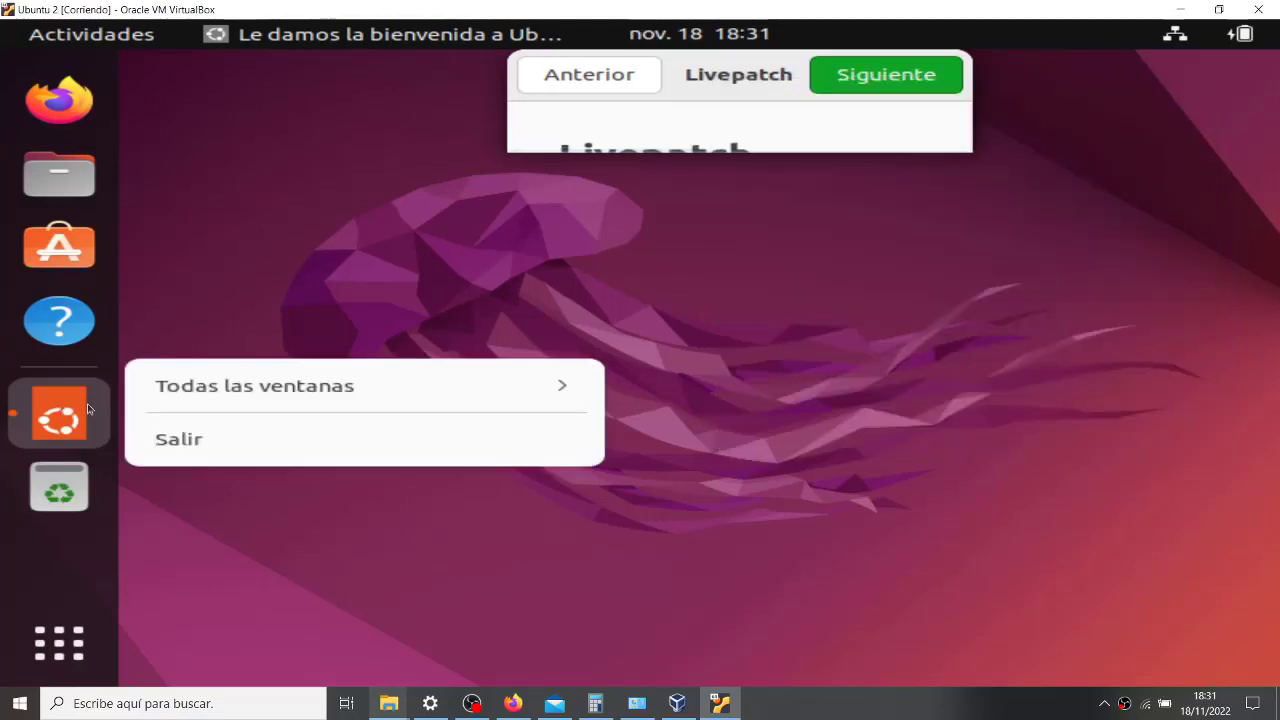
{"action": "left_click", "coordinate": [150, 448]}
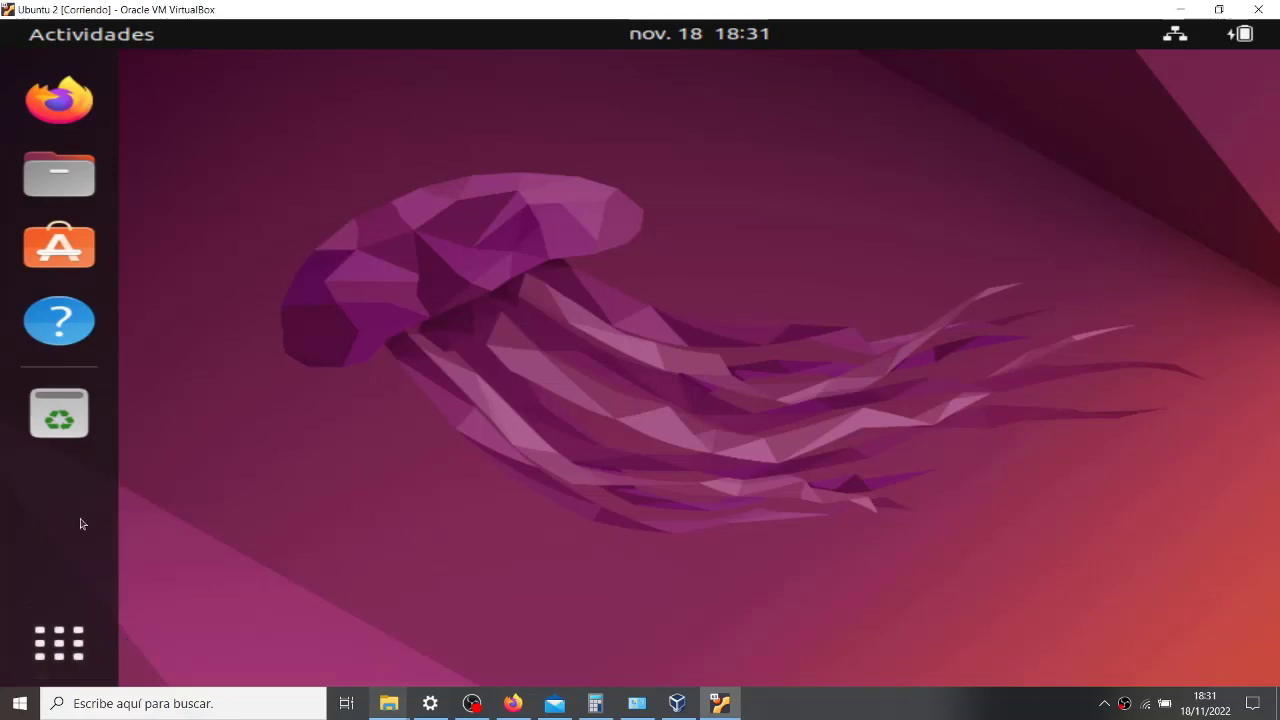
- Launch Terminal and dismiss the crash report unsent, disabling reopen and remembering the choice
{"action": "left_click", "coordinate": [10, 676]}
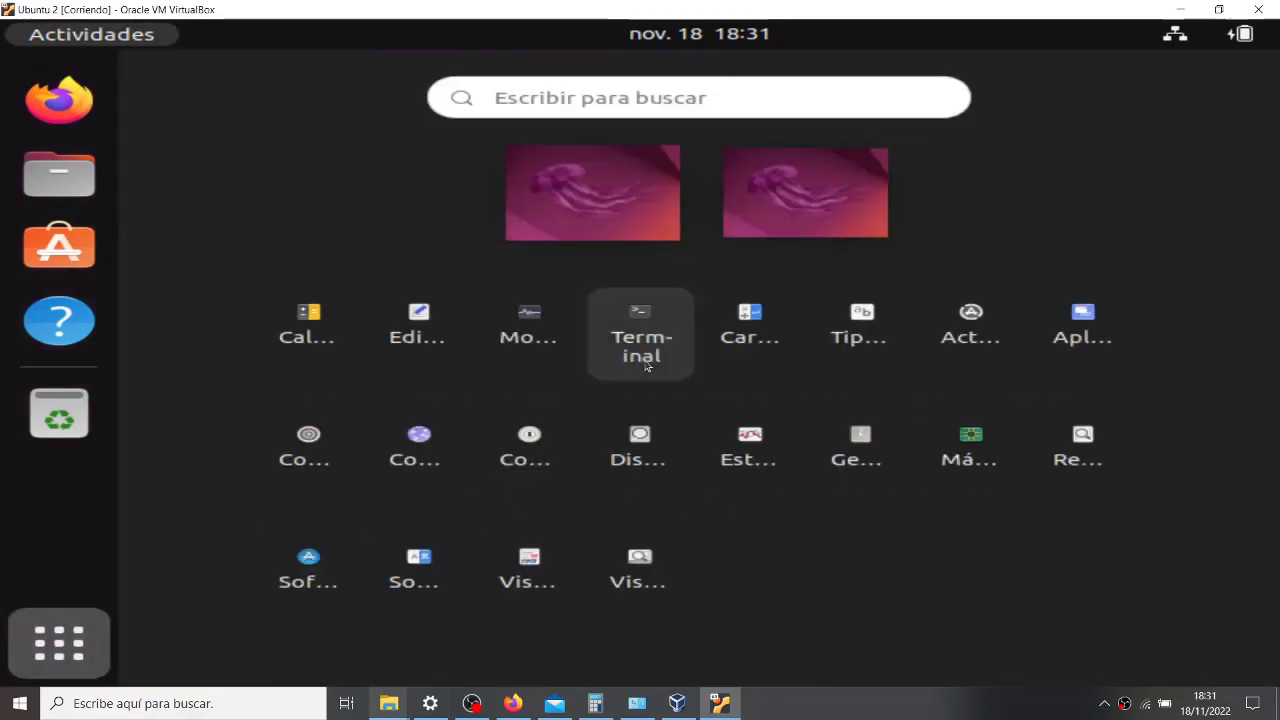
{"action": "left_click", "coordinate": [645, 364]}
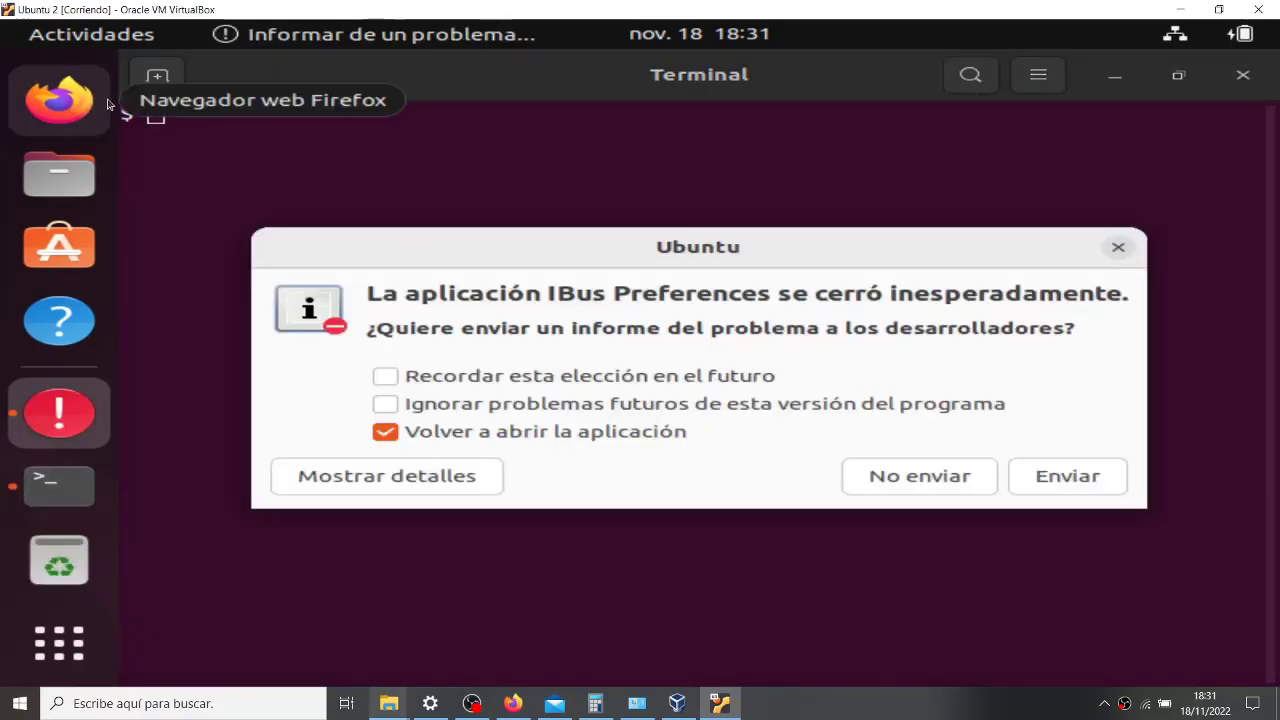
{"action": "left_click", "coordinate": [386, 432]}
{"action": "left_click", "coordinate": [385, 376]}
{"action": "left_click", "coordinate": [874, 474]}
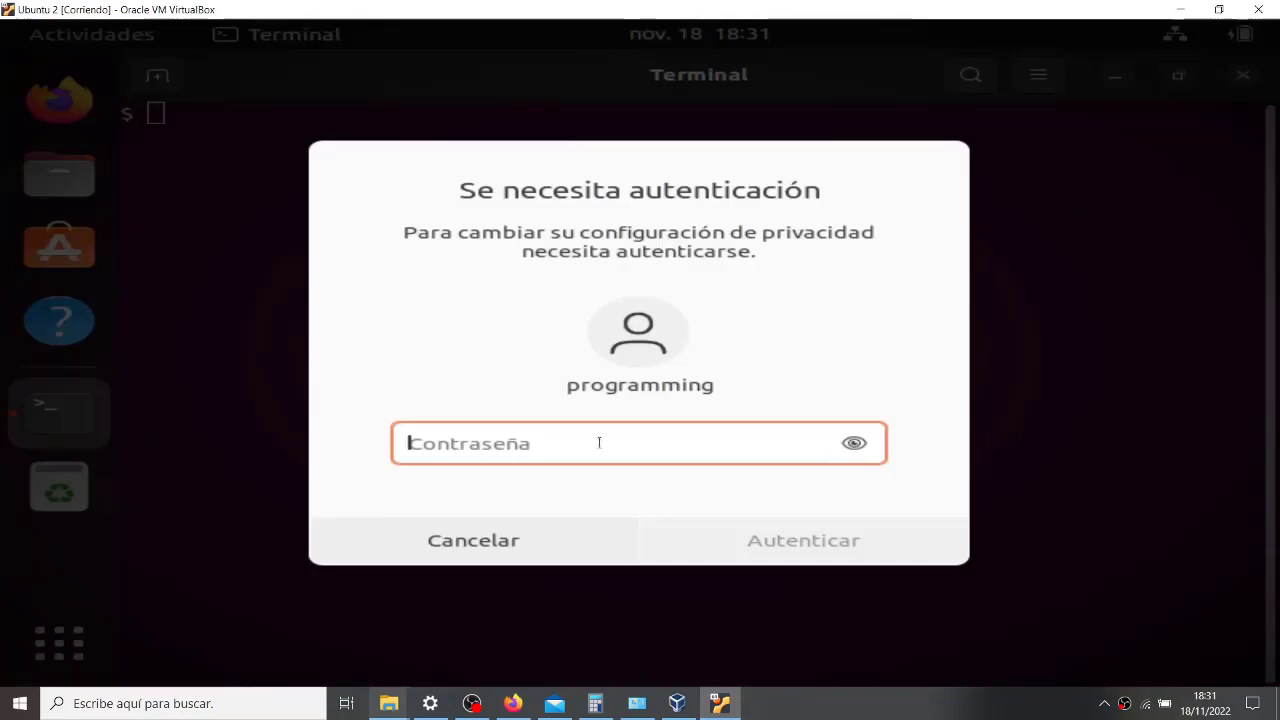
- Enter the account password at the authentication prompt, then cancel it and close the error
{"action": "type", "text": "•••••••••••••••••"}
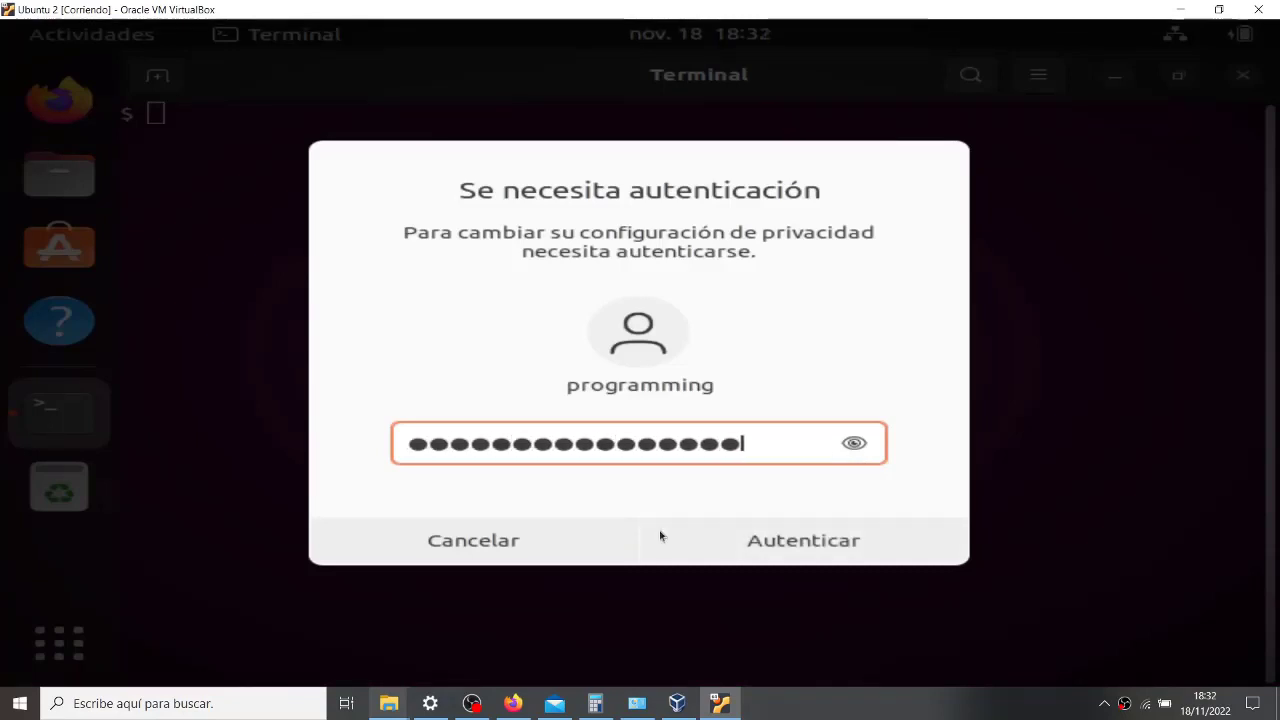
{"action": "left_click", "coordinate": [771, 543]}
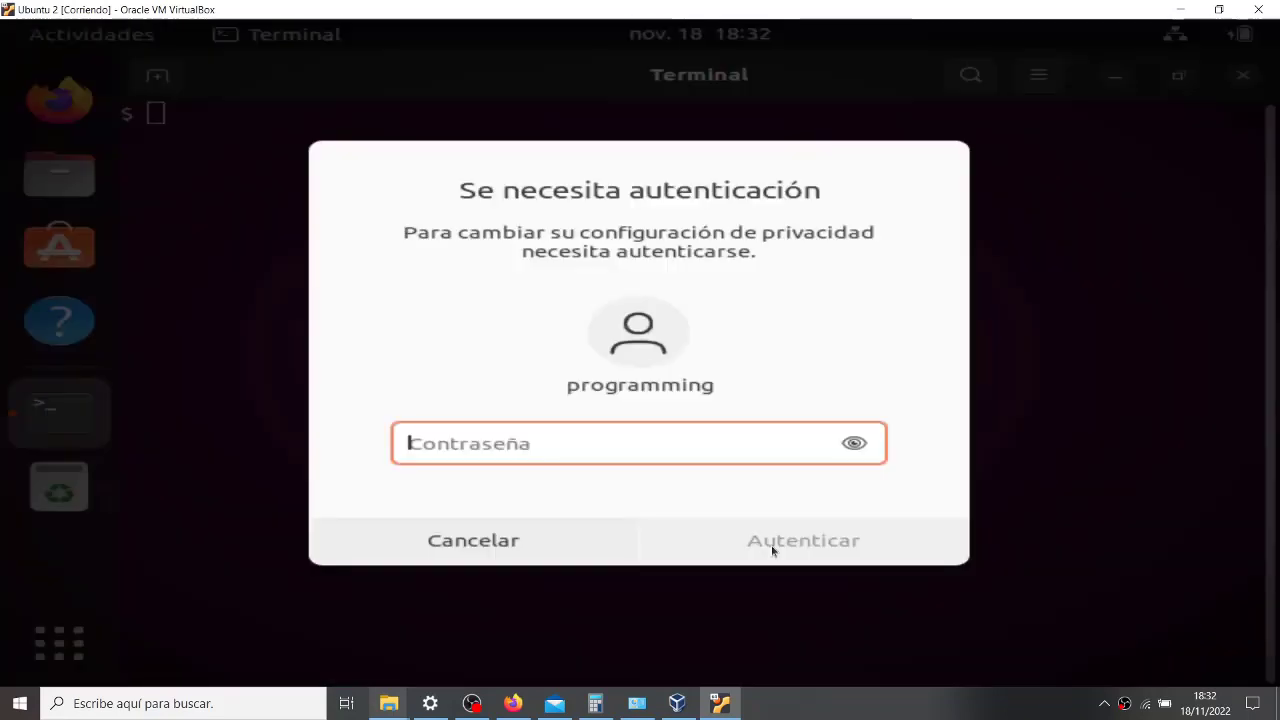
{"action": "left_click", "coordinate": [569, 543]}
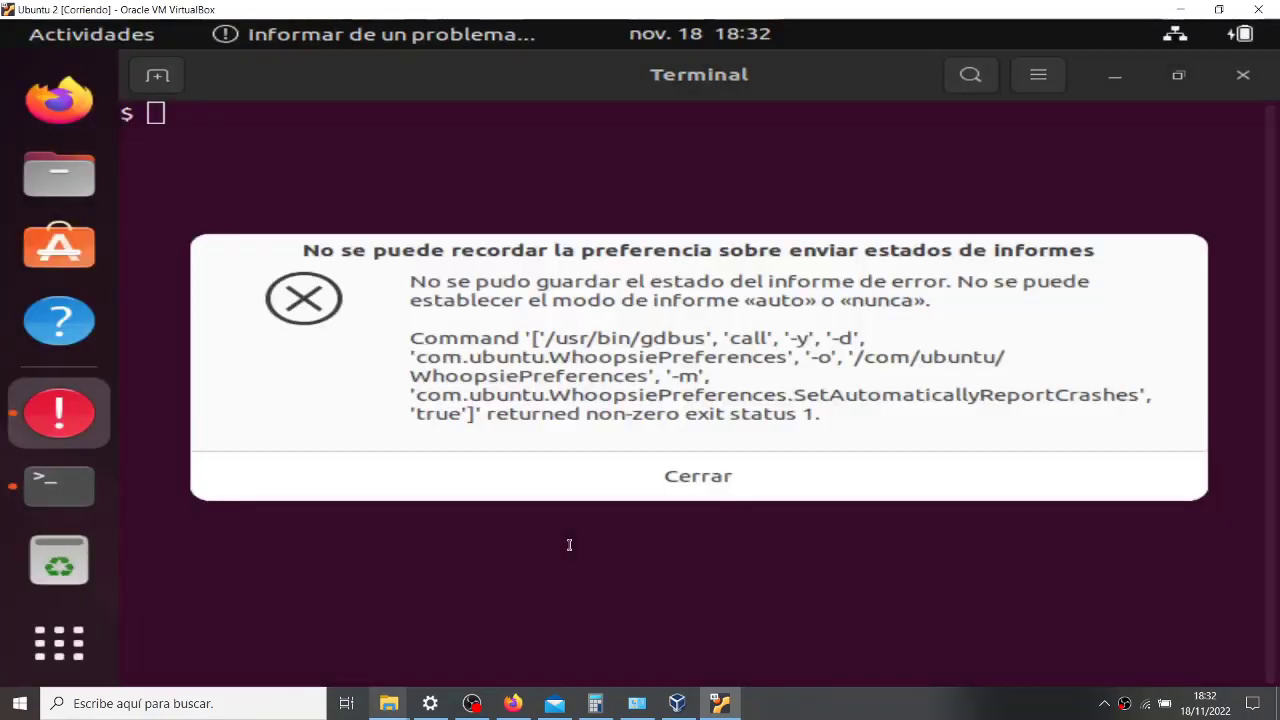
{"action": "left_click", "coordinate": [650, 490]}
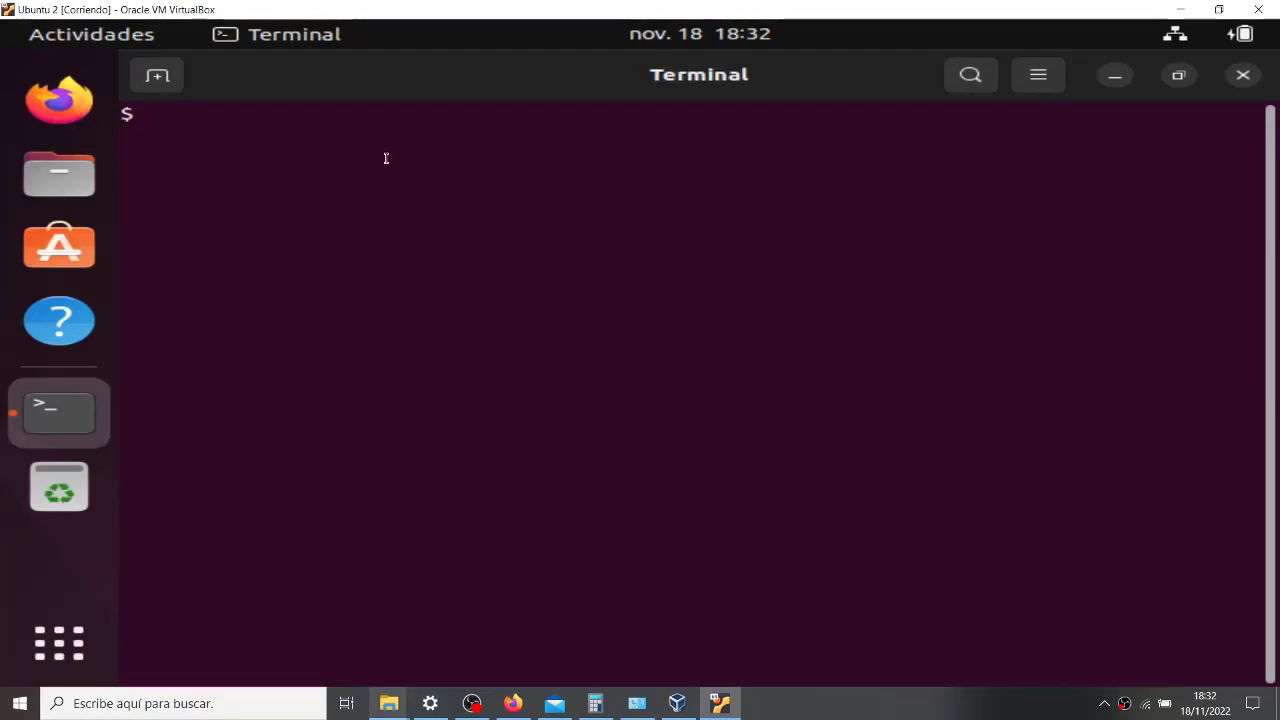
{"action": "key", "text": "Return"}
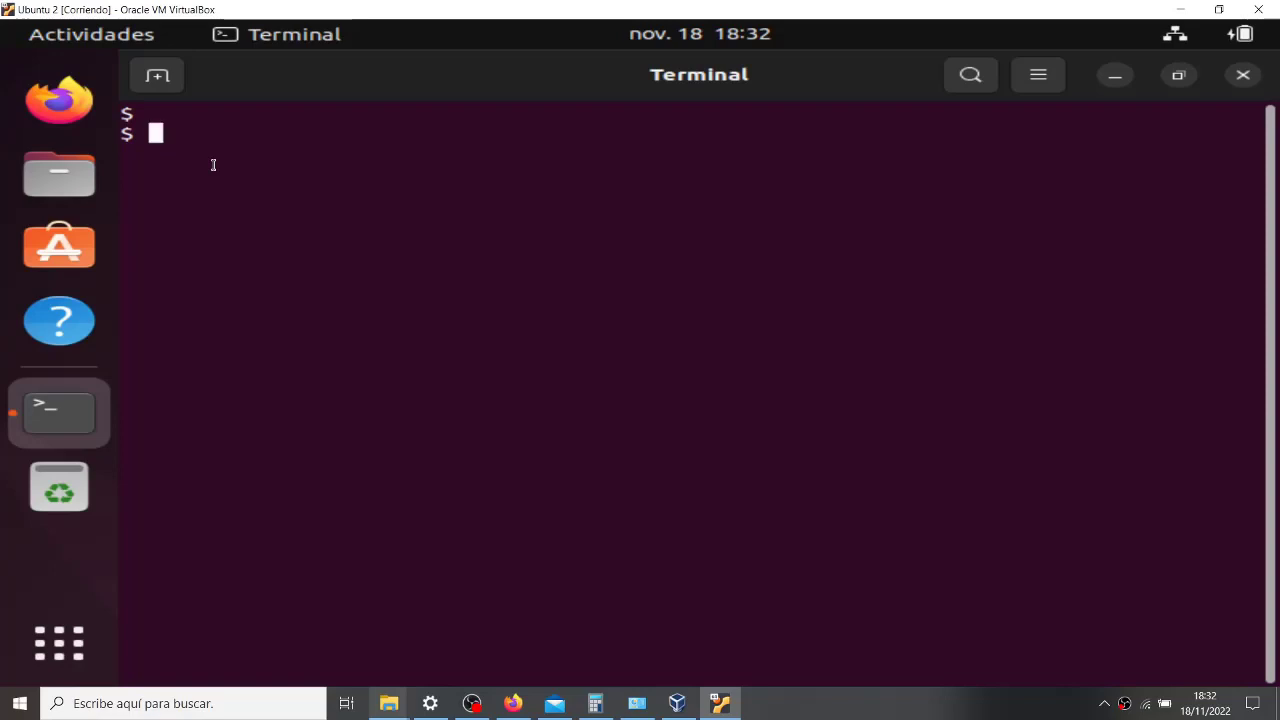
{"action": "type", "text": "useradd"}
{"action": "key", "text": "Return"}
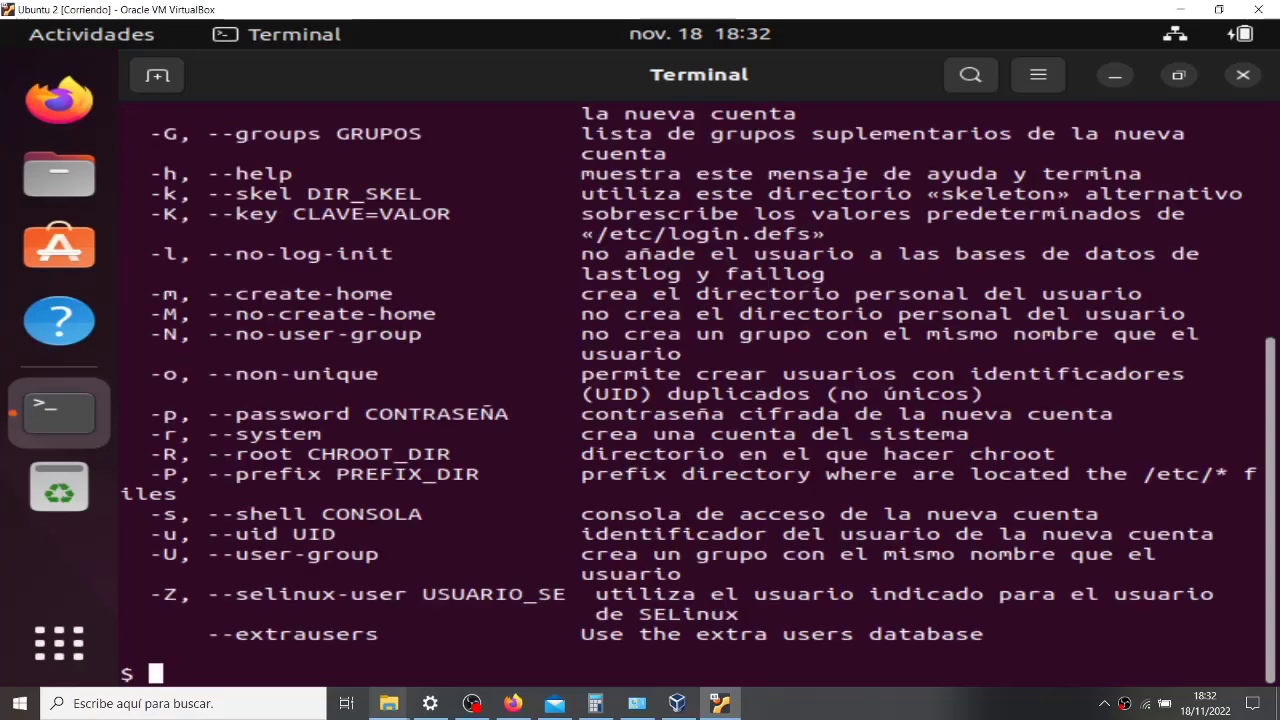
{"action": "scroll", "coordinate": [378, 341], "scroll_direction": "up", "scroll_amount": 6}
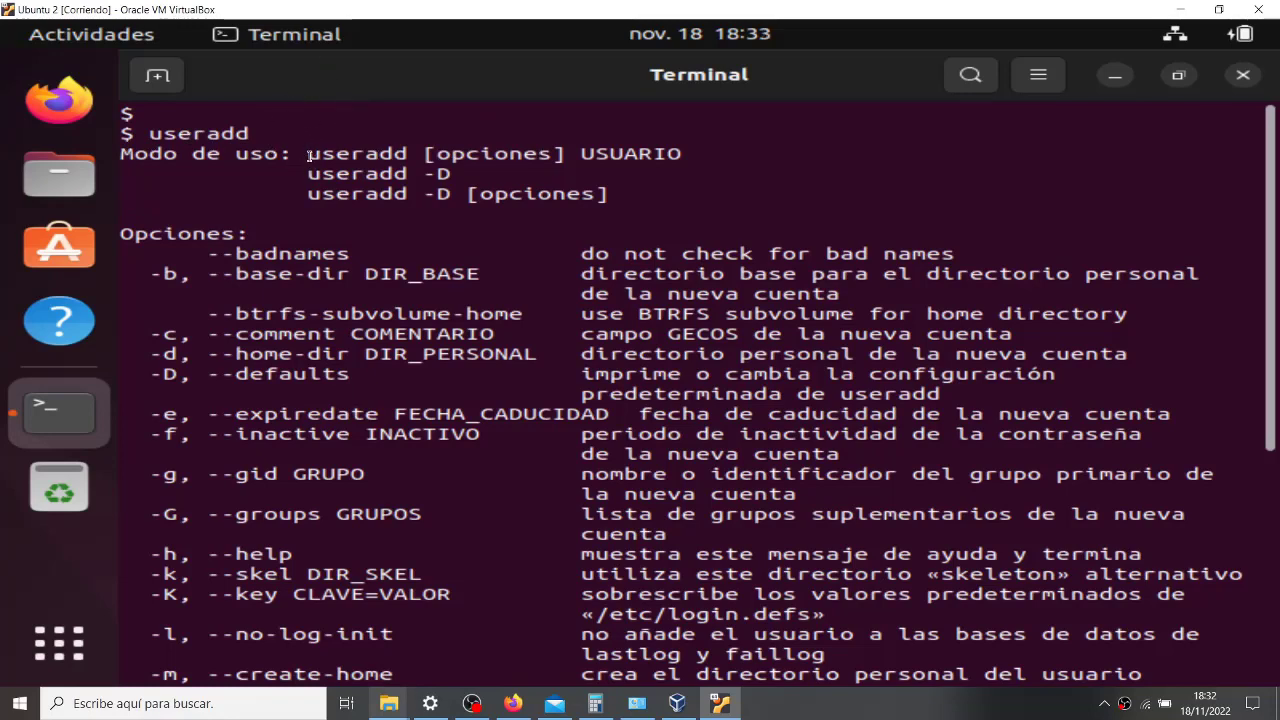
{"action": "left_click_drag", "start_coordinate": [307, 153], "coordinate": [716, 154]}
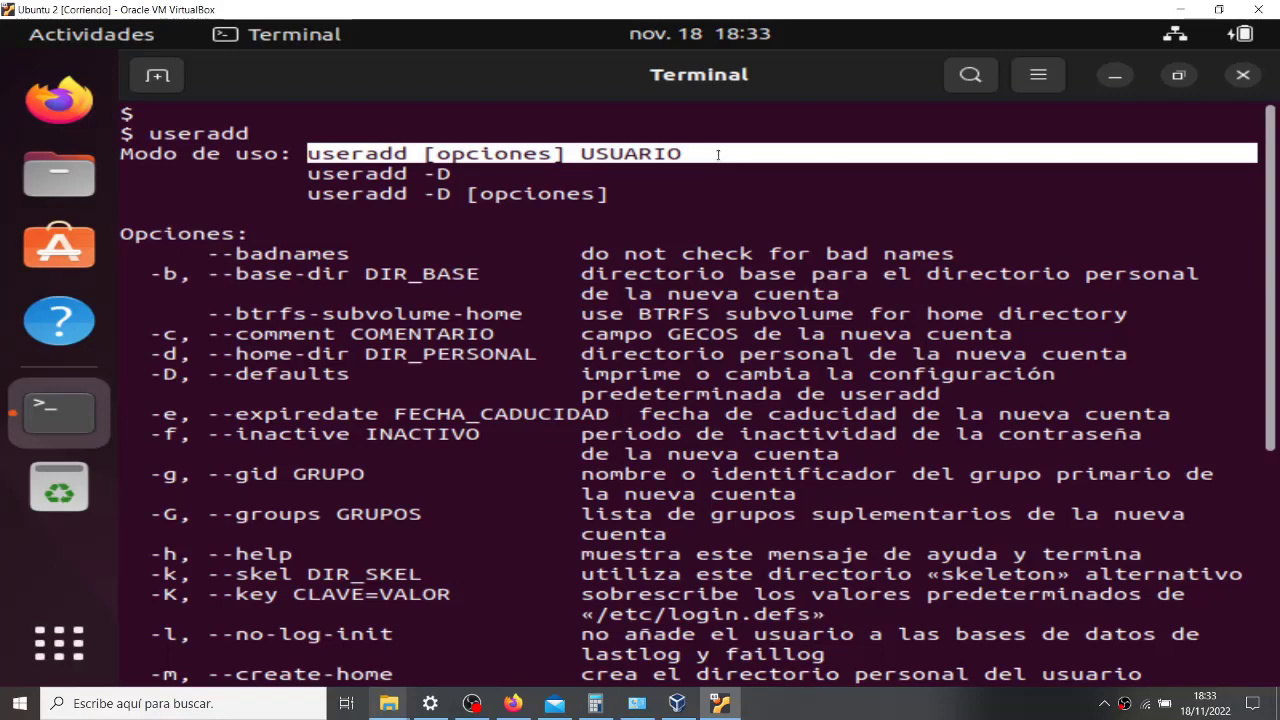
{"action": "scroll", "coordinate": [482, 373], "scroll_direction": "down", "scroll_amount": 6}
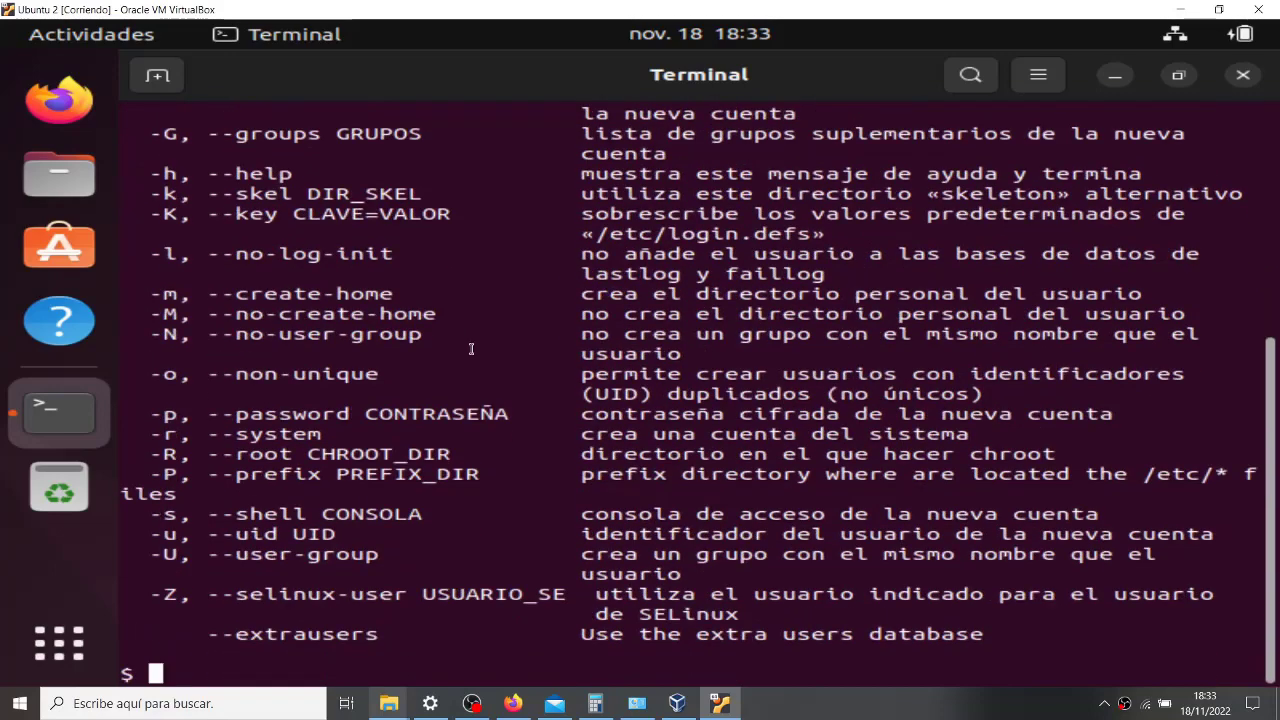
{"action": "scroll", "coordinate": [482, 373], "scroll_direction": "up", "scroll_amount": 6}
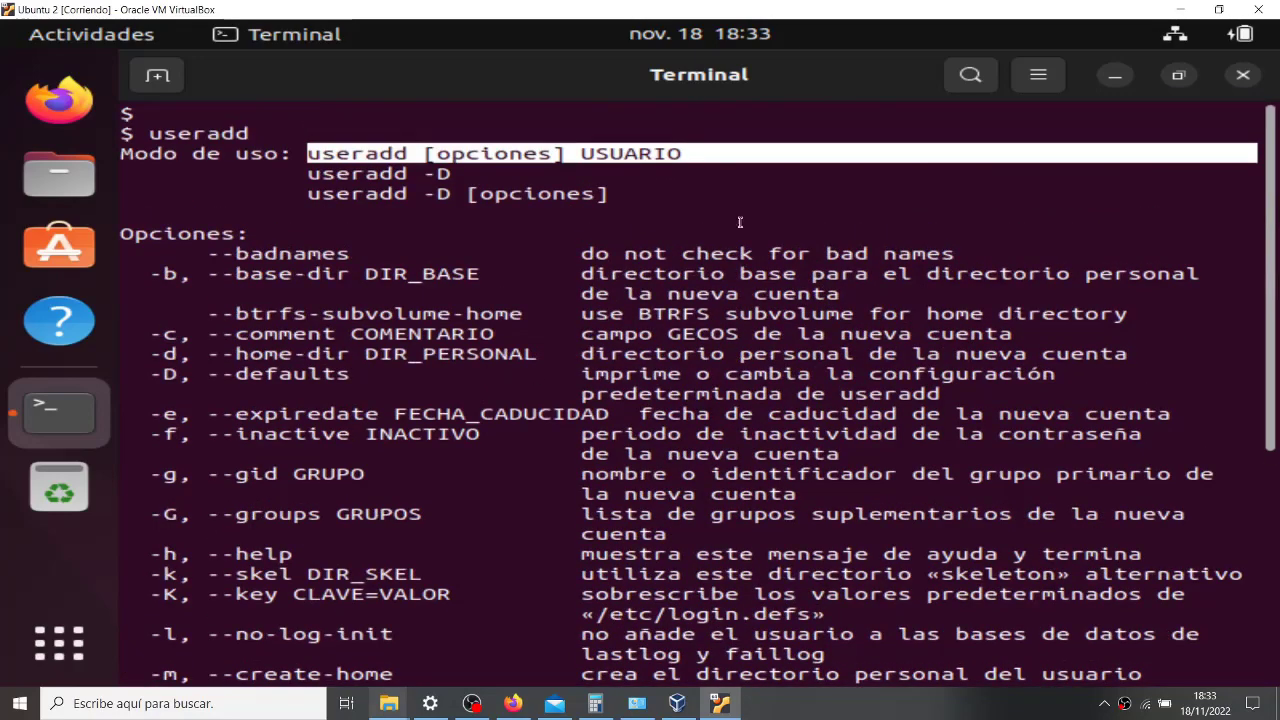
{"action": "scroll", "coordinate": [222, 537], "scroll_direction": "down", "scroll_amount": 2}
{"action": "scroll", "coordinate": [226, 538], "scroll_direction": "down", "scroll_amount": 1}
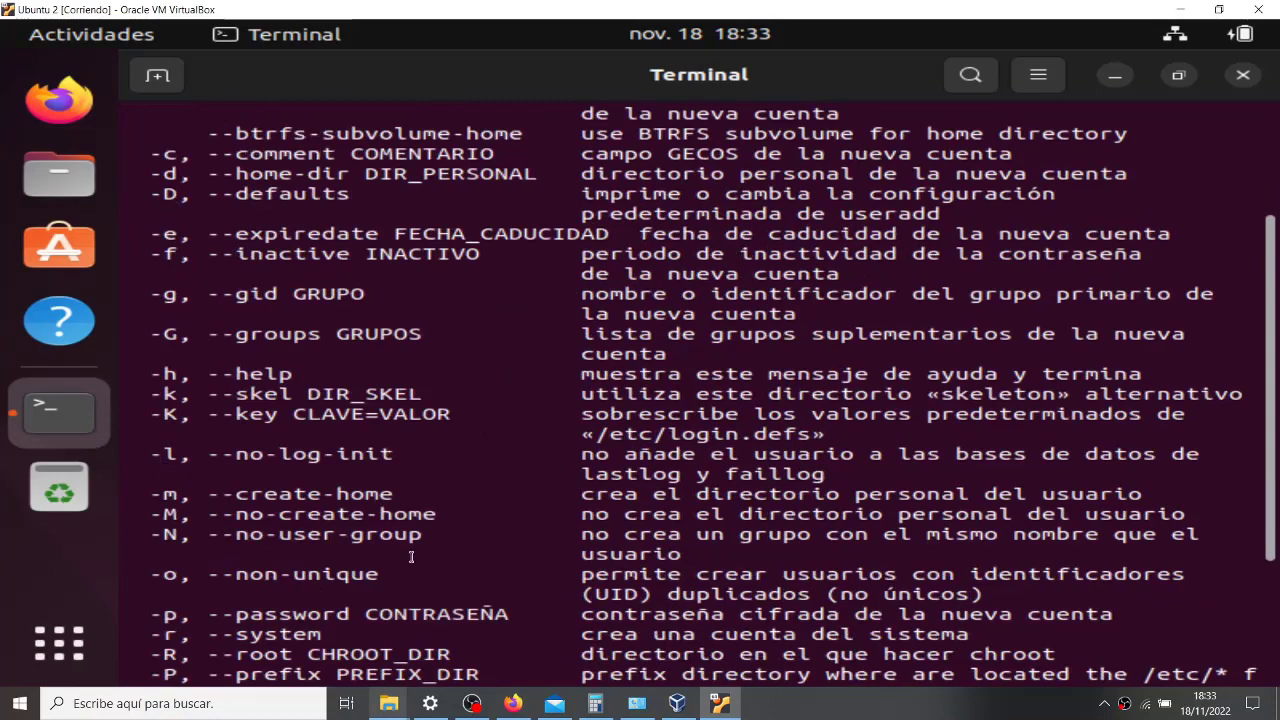
{"action": "scroll", "coordinate": [411, 557], "scroll_direction": "down", "scroll_amount": 3}
{"action": "scroll", "coordinate": [412, 556], "scroll_direction": "up", "scroll_amount": 4}
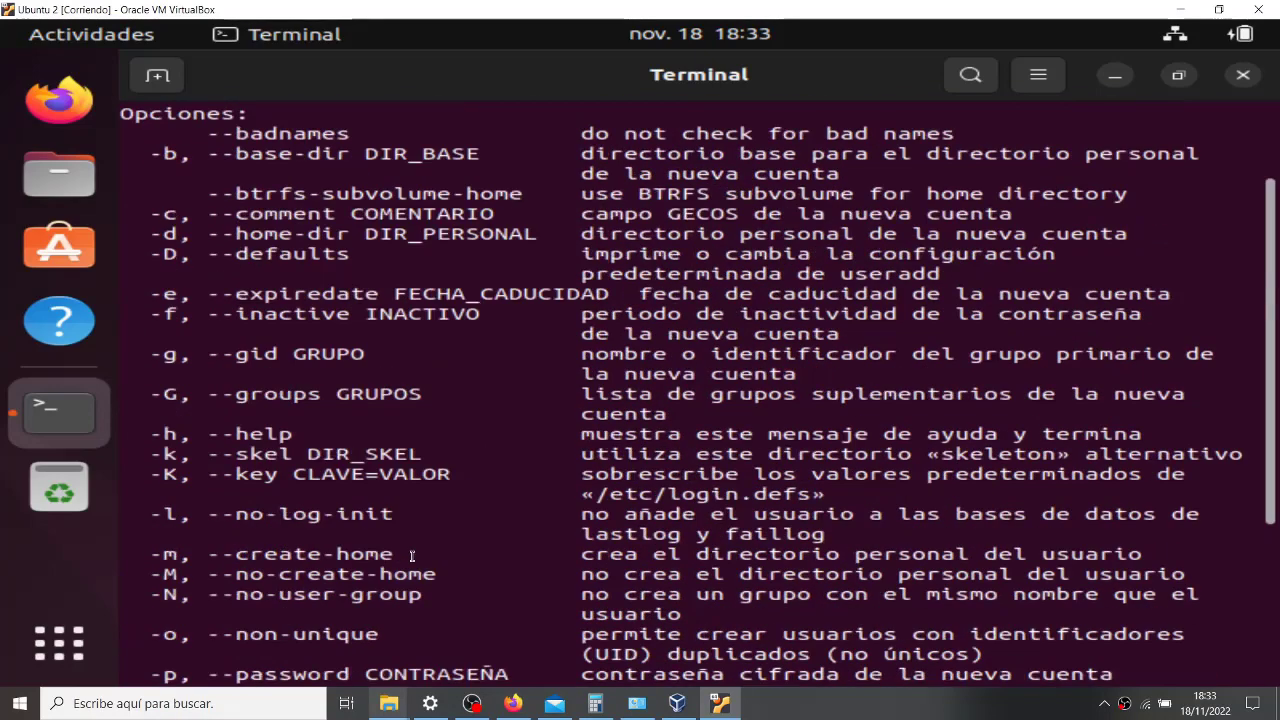
{"action": "left_click_drag", "start_coordinate": [150, 434], "coordinate": [1150, 436]}
{"action": "scroll", "coordinate": [869, 467], "scroll_direction": "up", "scroll_amount": 2}
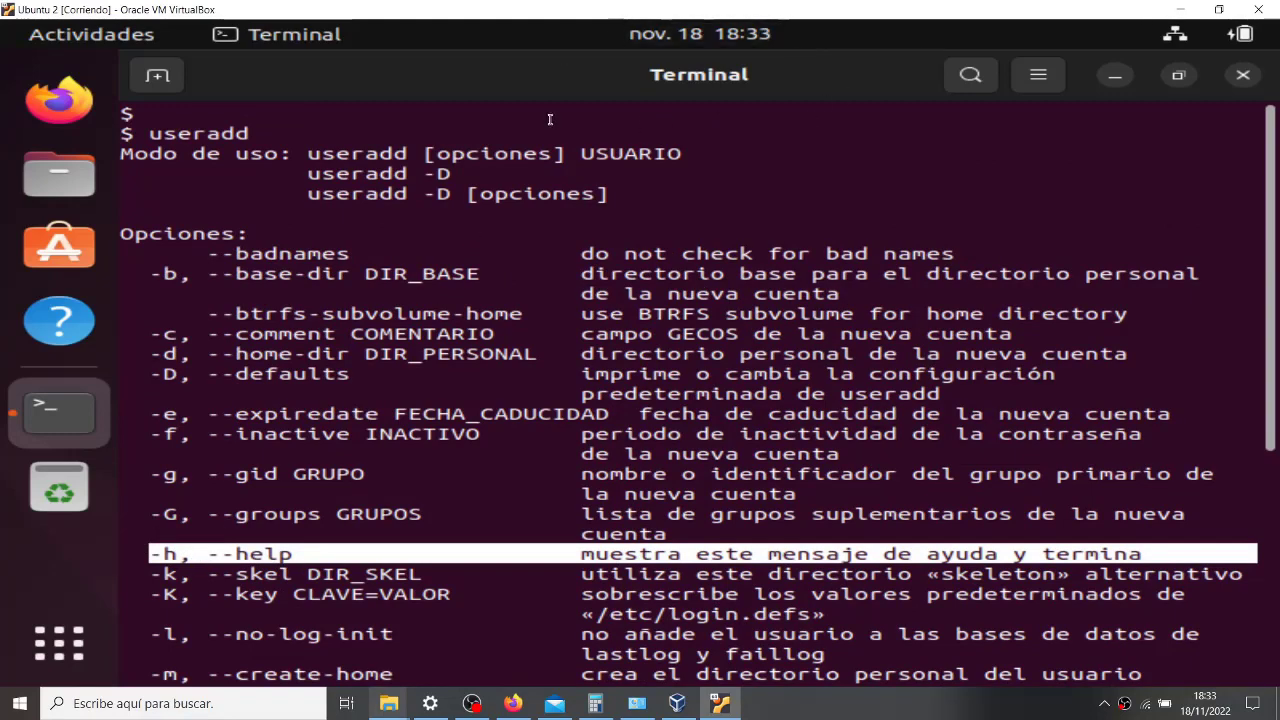
{"action": "double_click", "coordinate": [271, 232]}
{"action": "triple_click", "coordinate": [178, 228]}
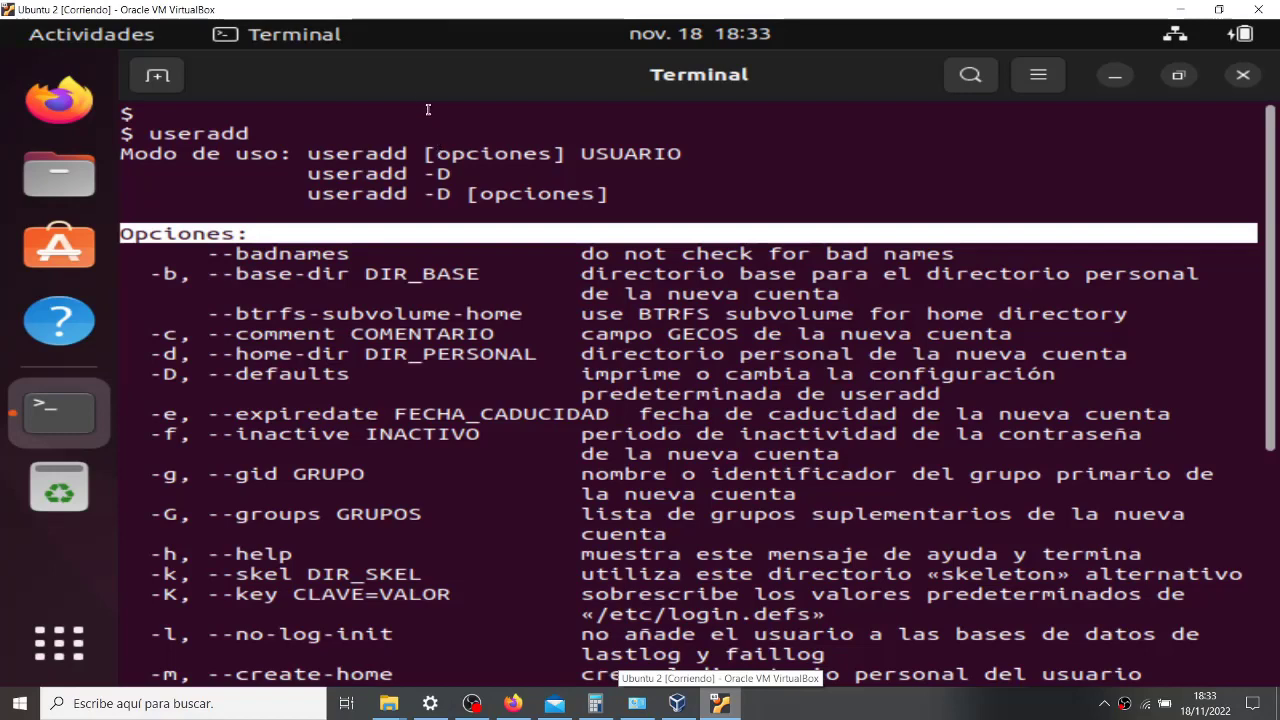
{"action": "left_click", "coordinate": [416, 160]}
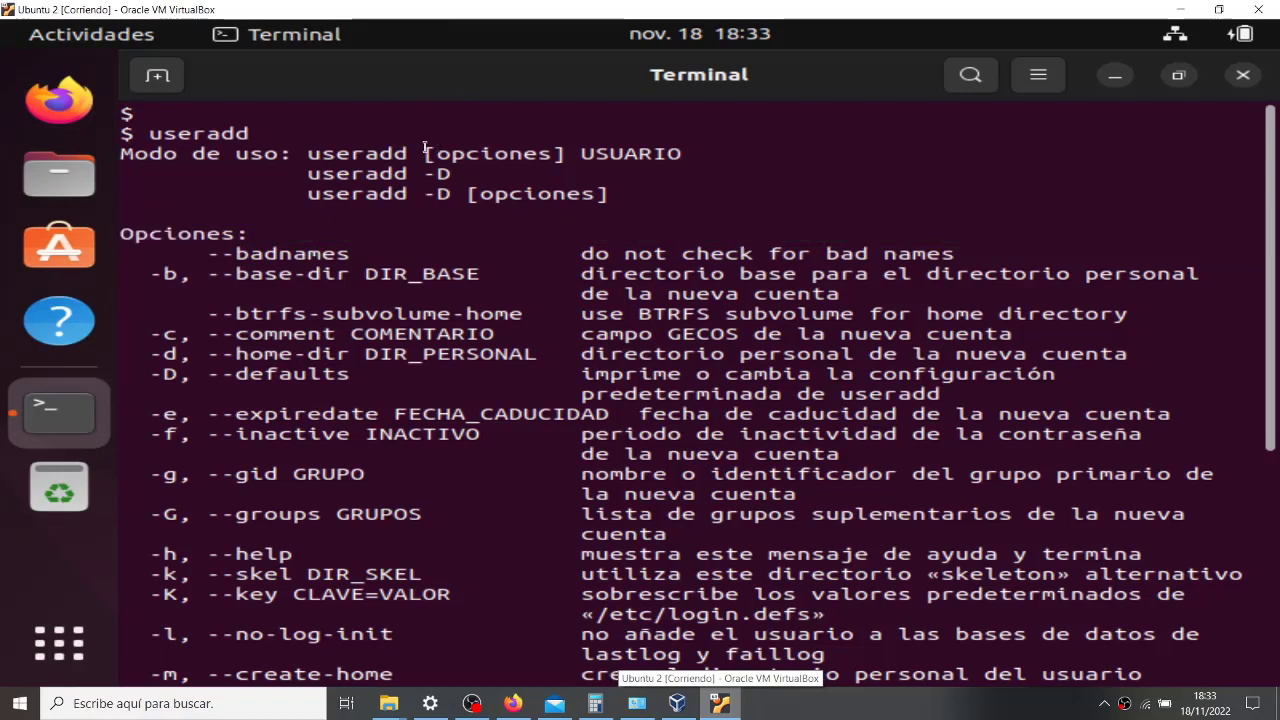
{"action": "left_click_drag", "start_coordinate": [425, 155], "coordinate": [567, 156]}
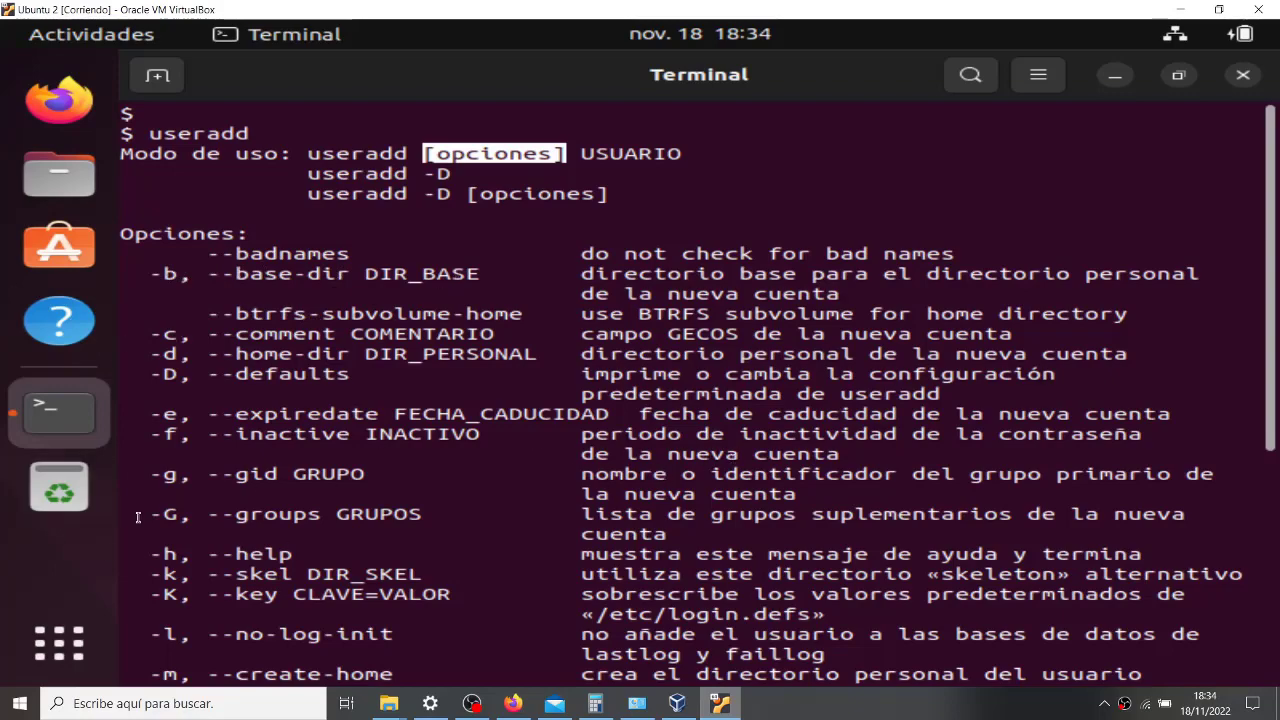
{"action": "scroll", "coordinate": [138, 517], "scroll_direction": "down", "scroll_amount": 6}
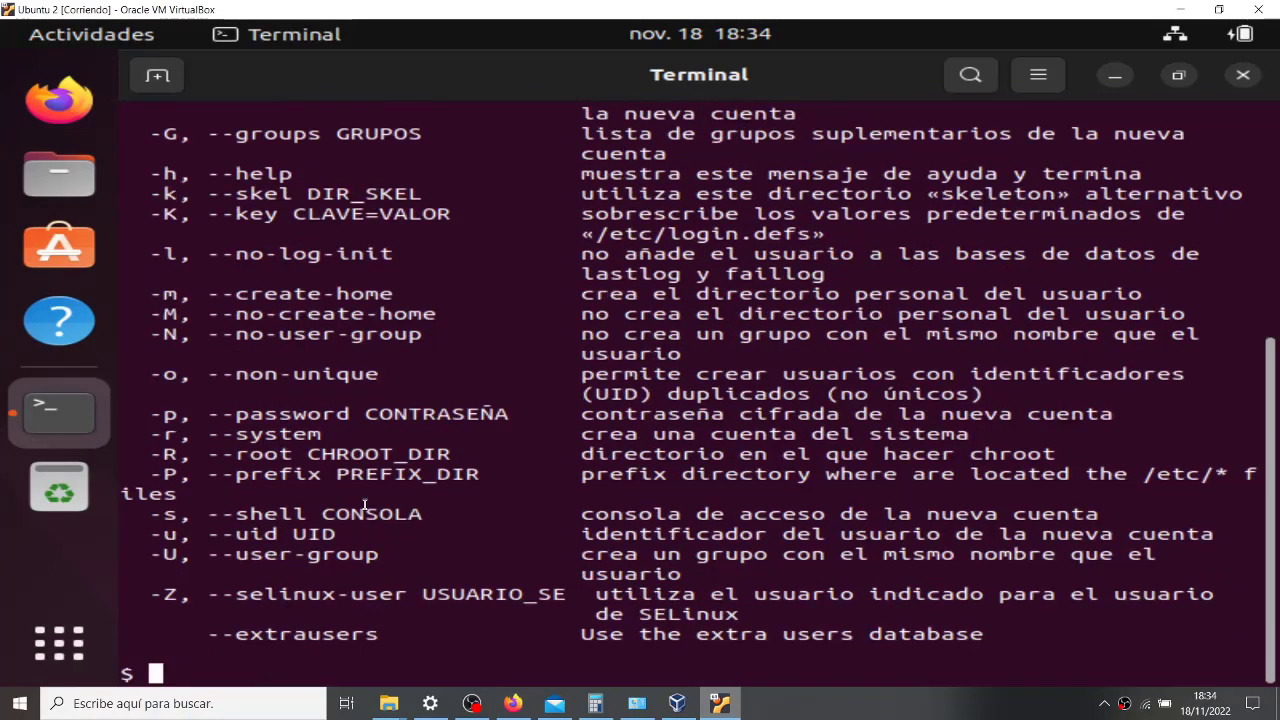
{"action": "scroll", "coordinate": [365, 505], "scroll_direction": "up", "scroll_amount": 6}
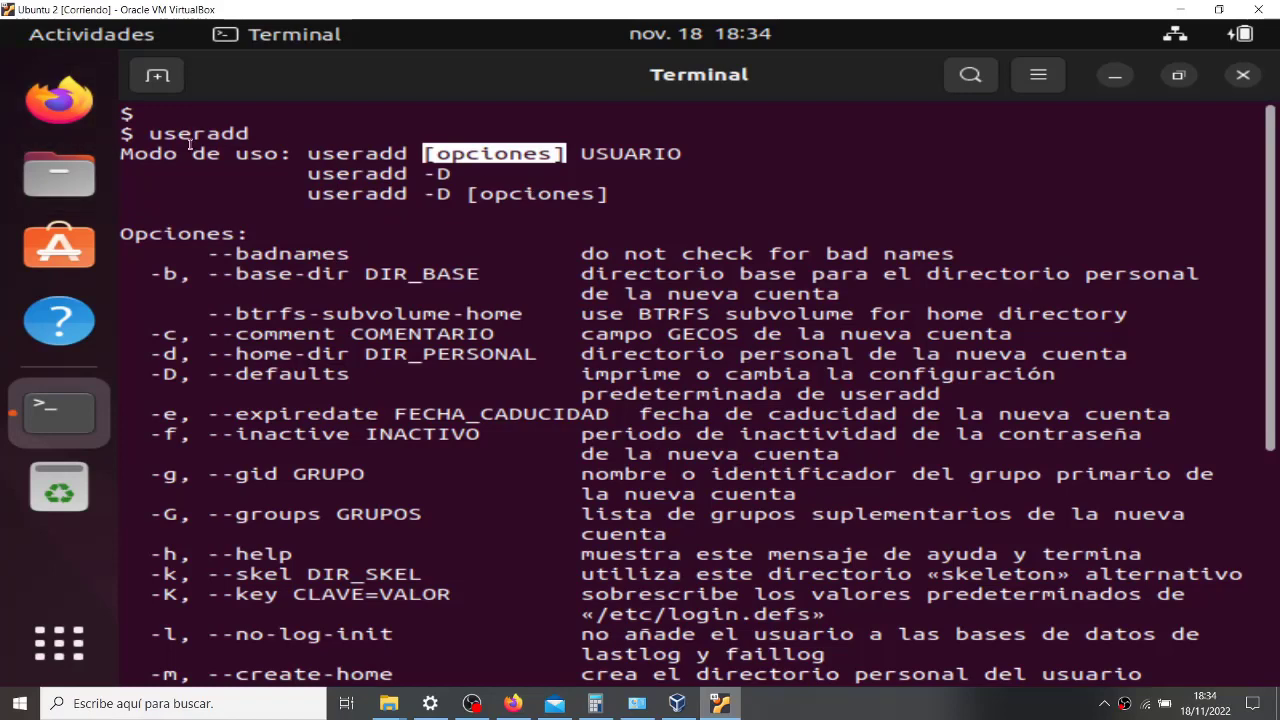
{"action": "left_click", "coordinate": [490, 140]}
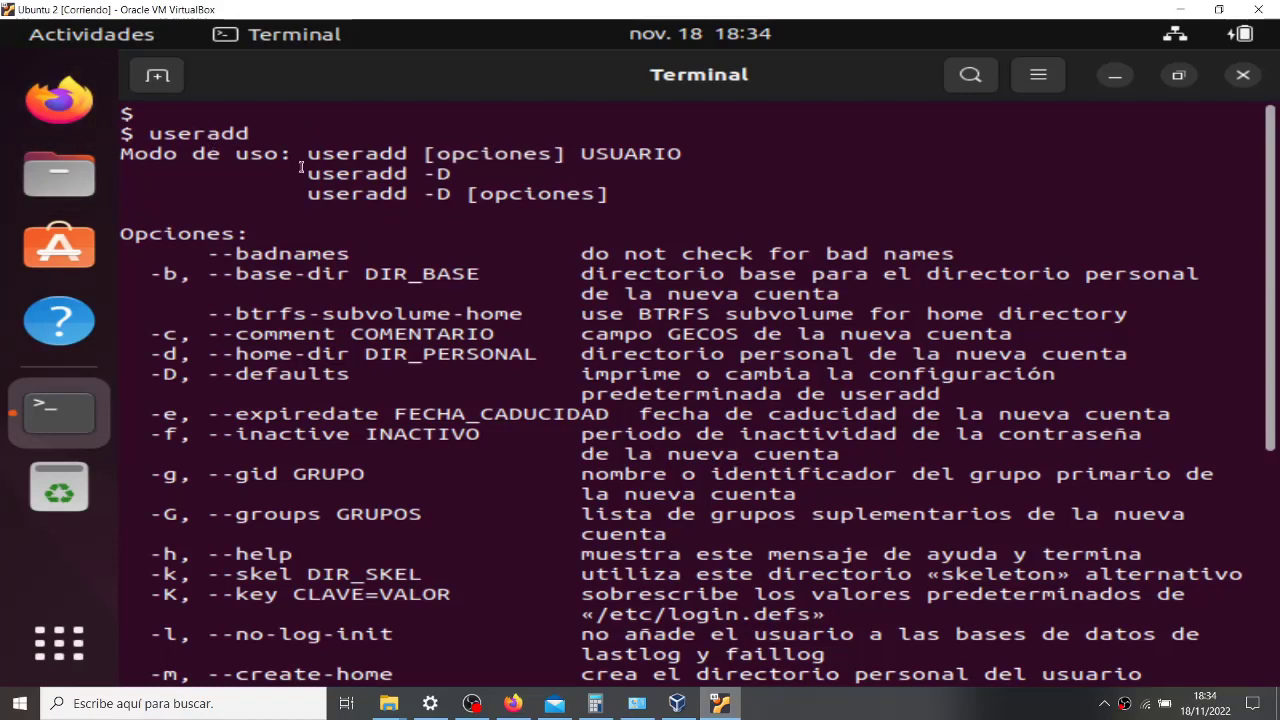
{"action": "left_click_drag", "start_coordinate": [307, 158], "coordinate": [569, 155]}
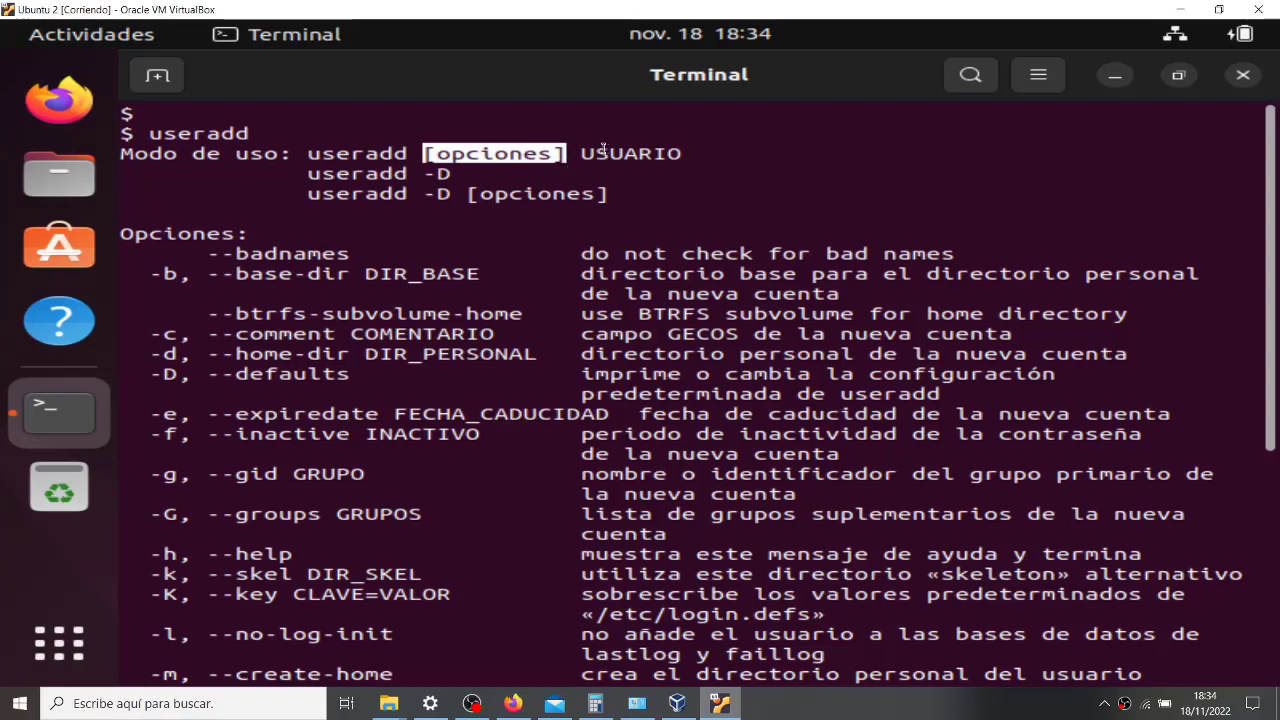
{"action": "left_click_drag", "start_coordinate": [586, 155], "coordinate": [680, 155]}
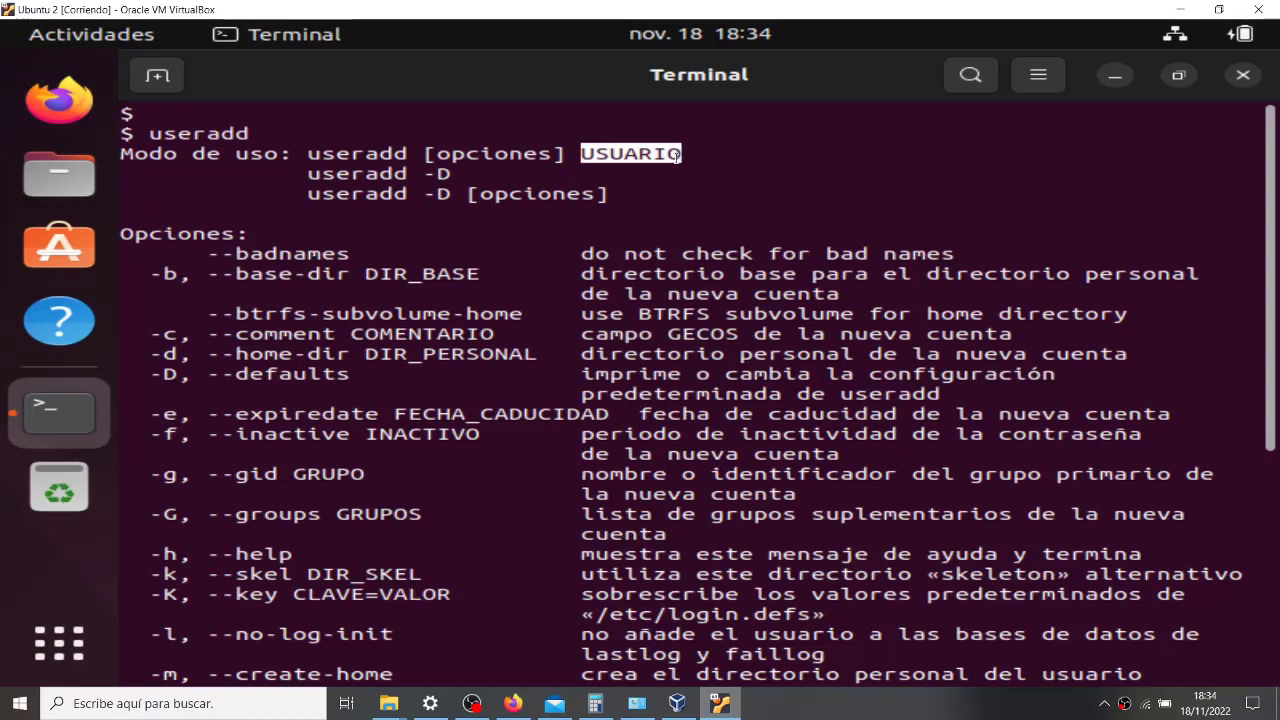
{"action": "left_click_drag", "start_coordinate": [296, 154], "coordinate": [753, 160]}
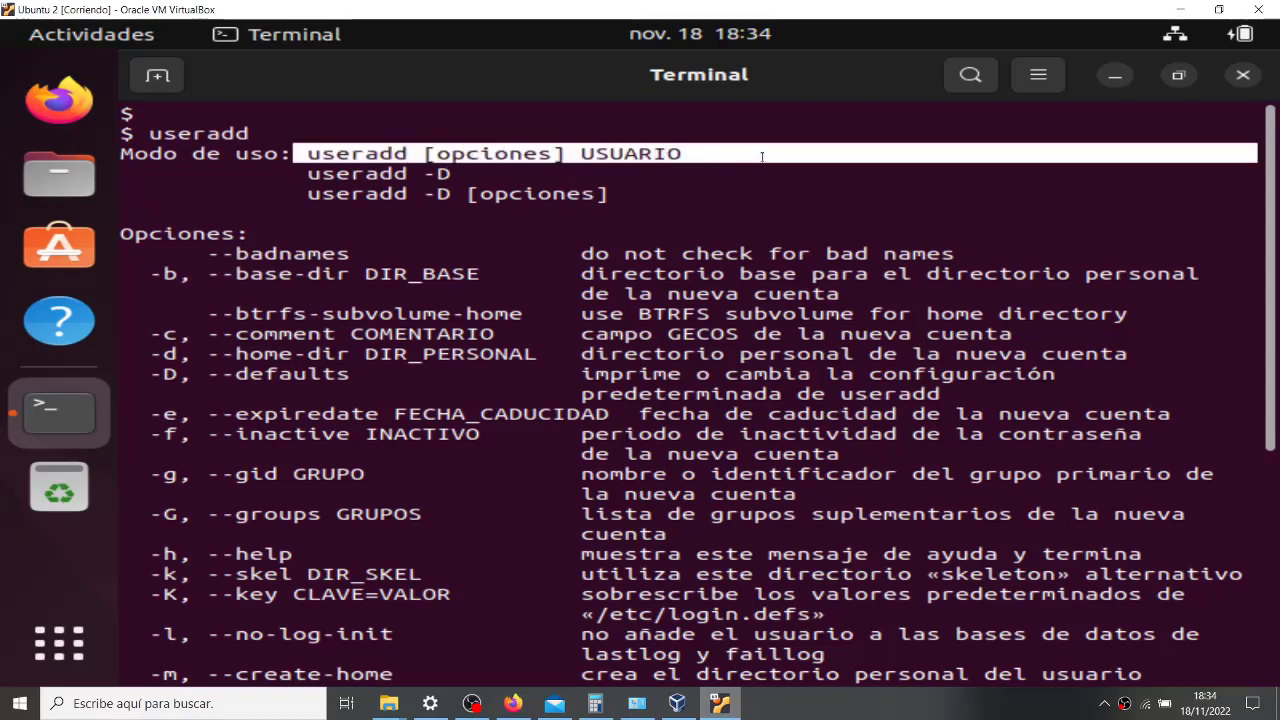
{"action": "left_click", "coordinate": [276, 163]}
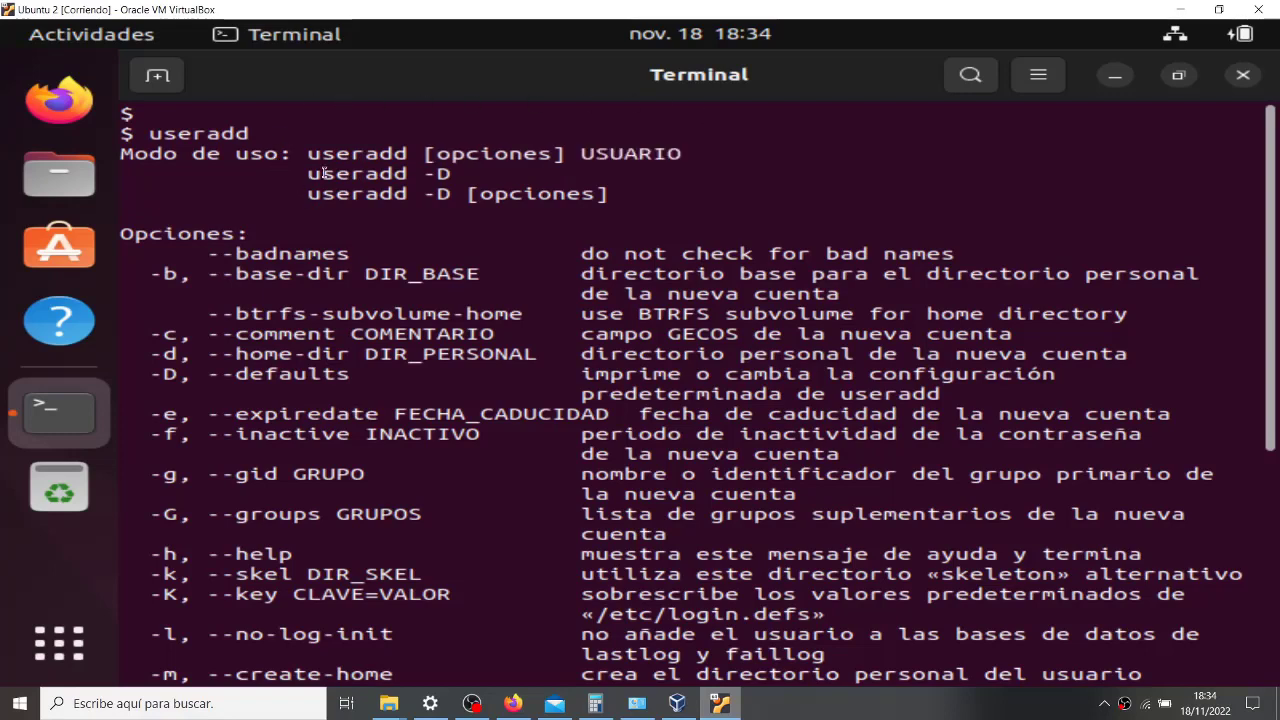
{"action": "left_click_drag", "start_coordinate": [307, 174], "coordinate": [452, 174]}
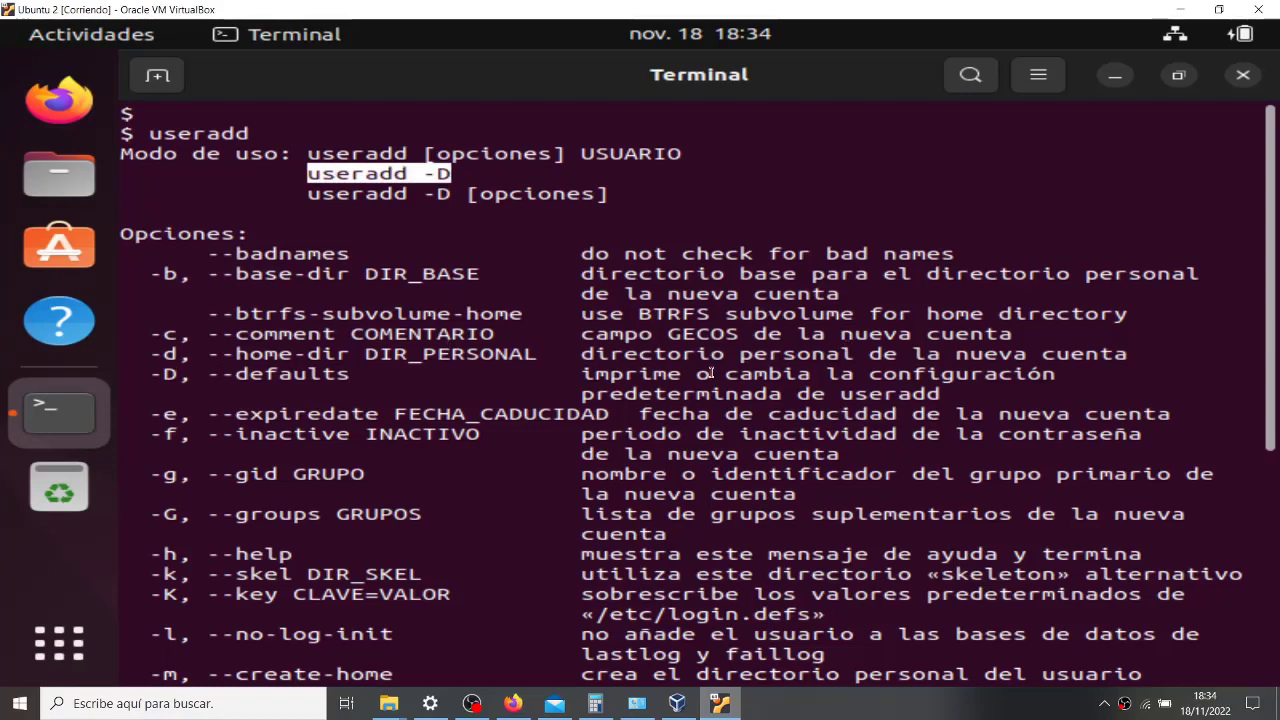
{"action": "left_click_drag", "start_coordinate": [586, 372], "coordinate": [952, 396]}
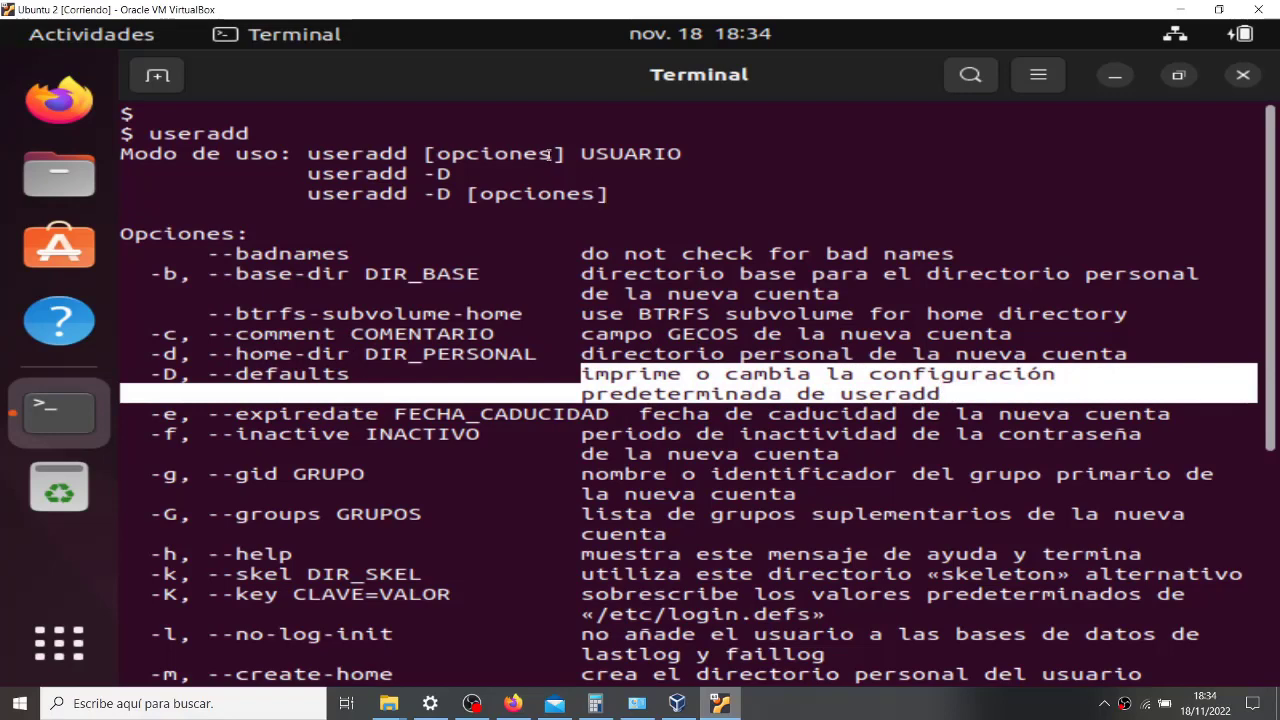
{"action": "left_click_drag", "start_coordinate": [293, 175], "coordinate": [521, 176]}
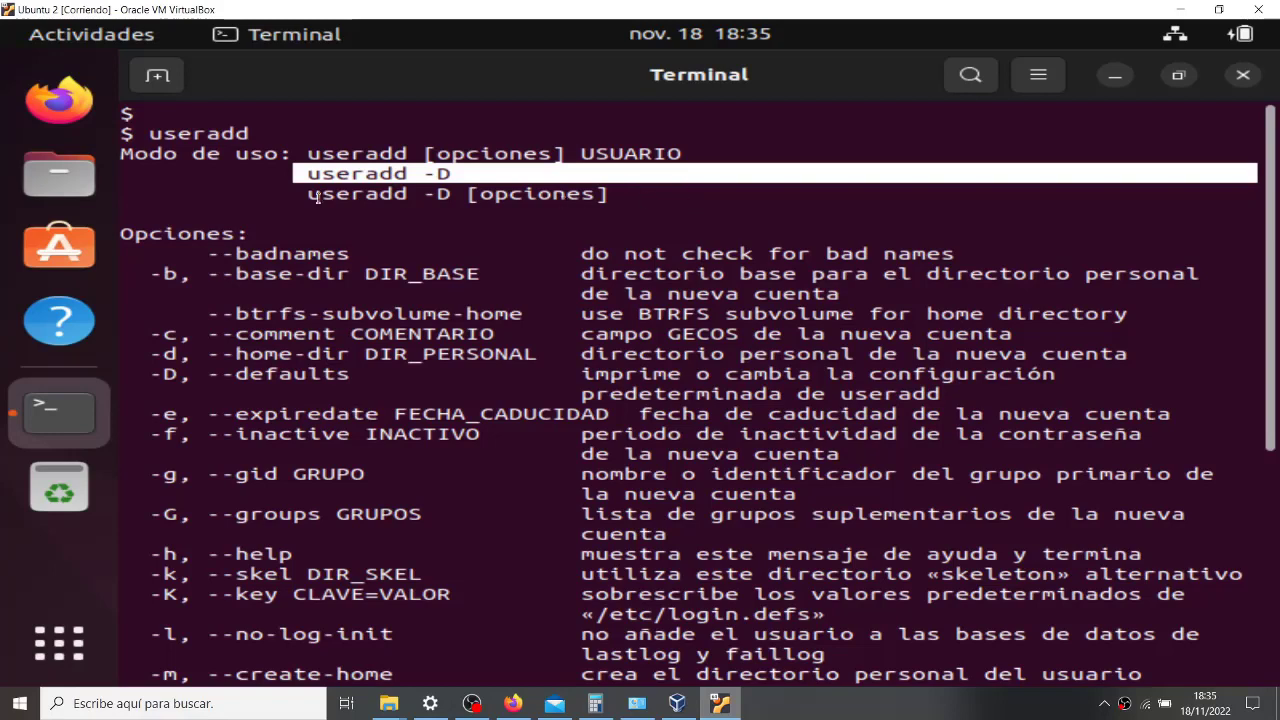
{"action": "left_click", "coordinate": [227, 203]}
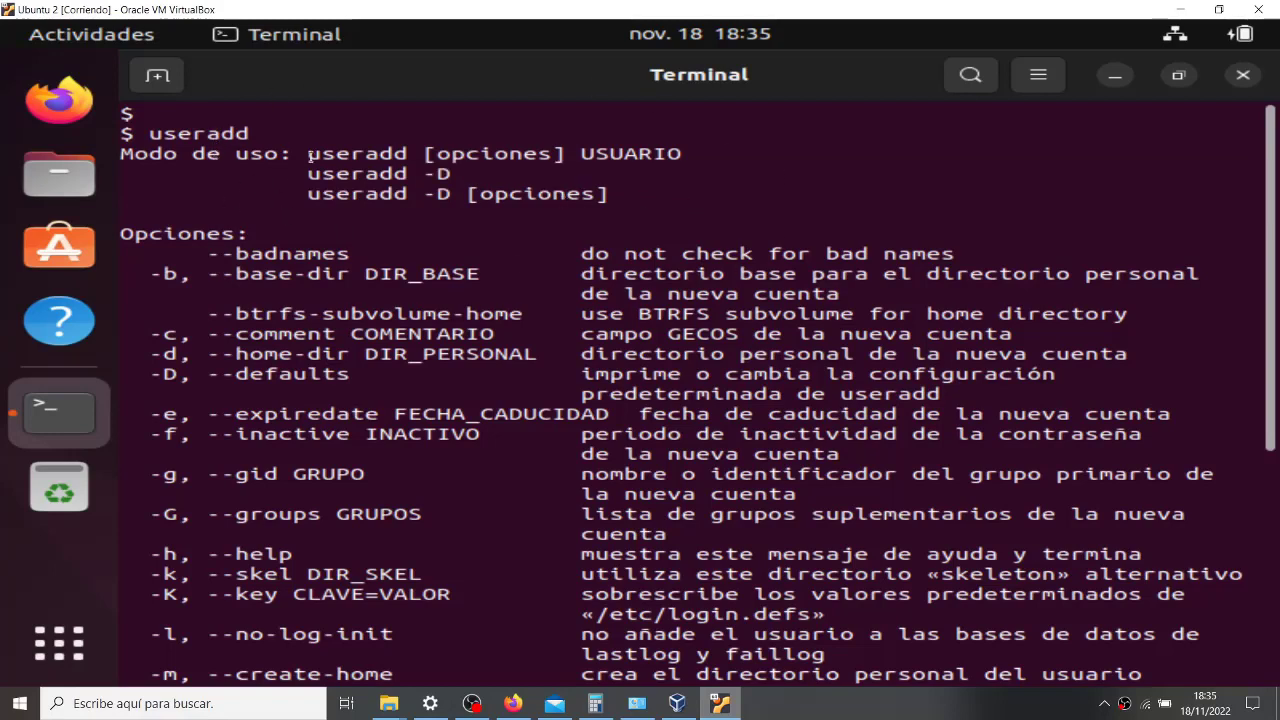
{"action": "left_click_drag", "start_coordinate": [302, 153], "coordinate": [786, 148]}
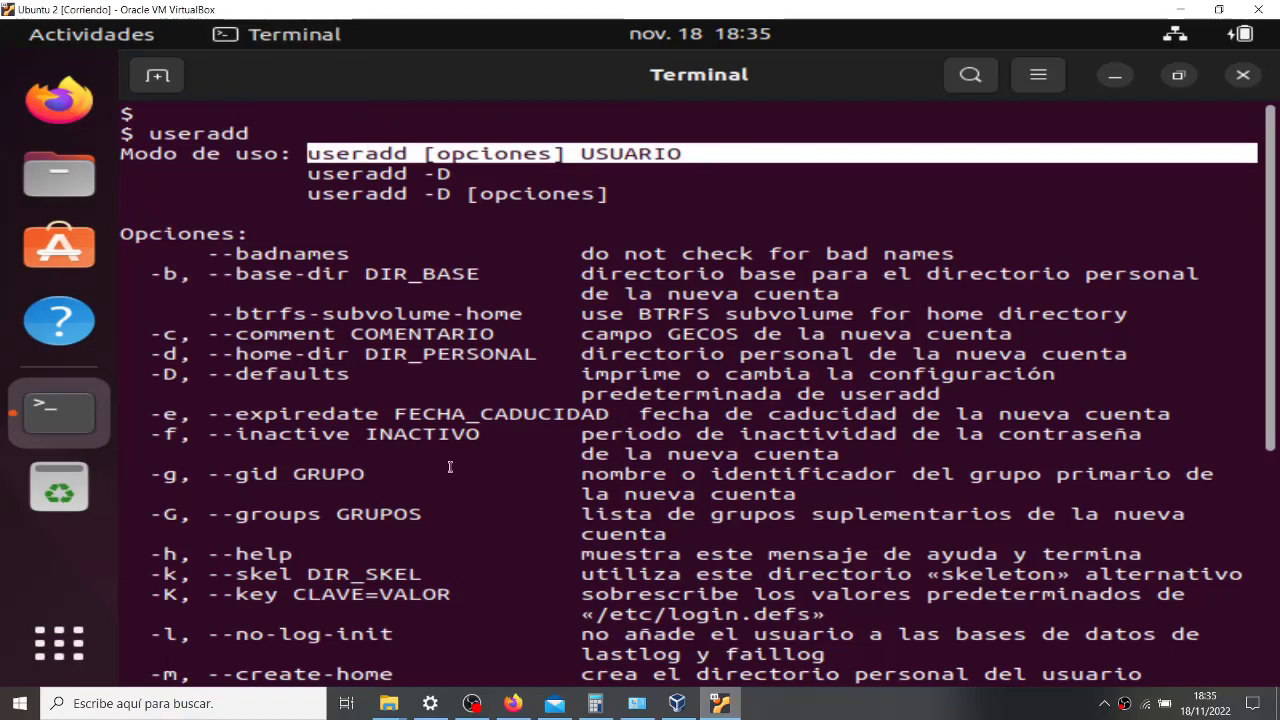
{"action": "scroll", "coordinate": [423, 558], "scroll_direction": "down", "scroll_amount": 5}
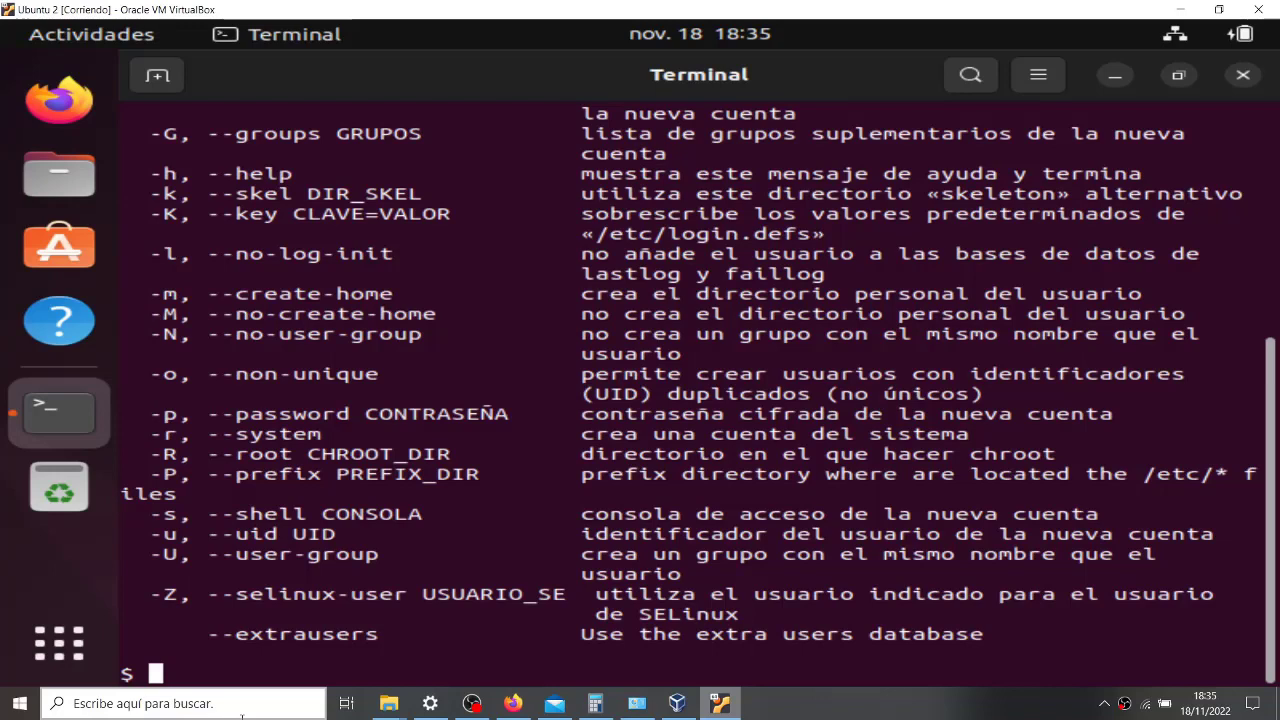
- Open man useradd, read down to the create-home options, then quit the manual
{"action": "type", "text": "man"}
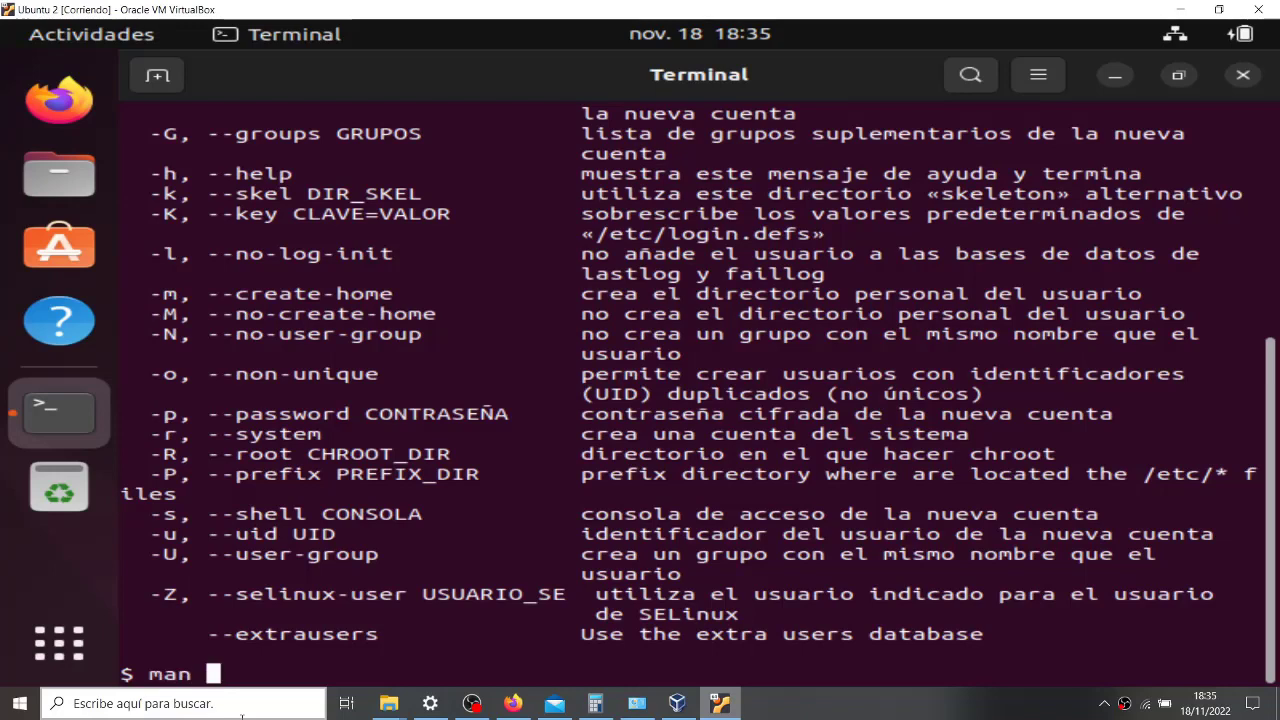
{"action": "type", "text": "user"}
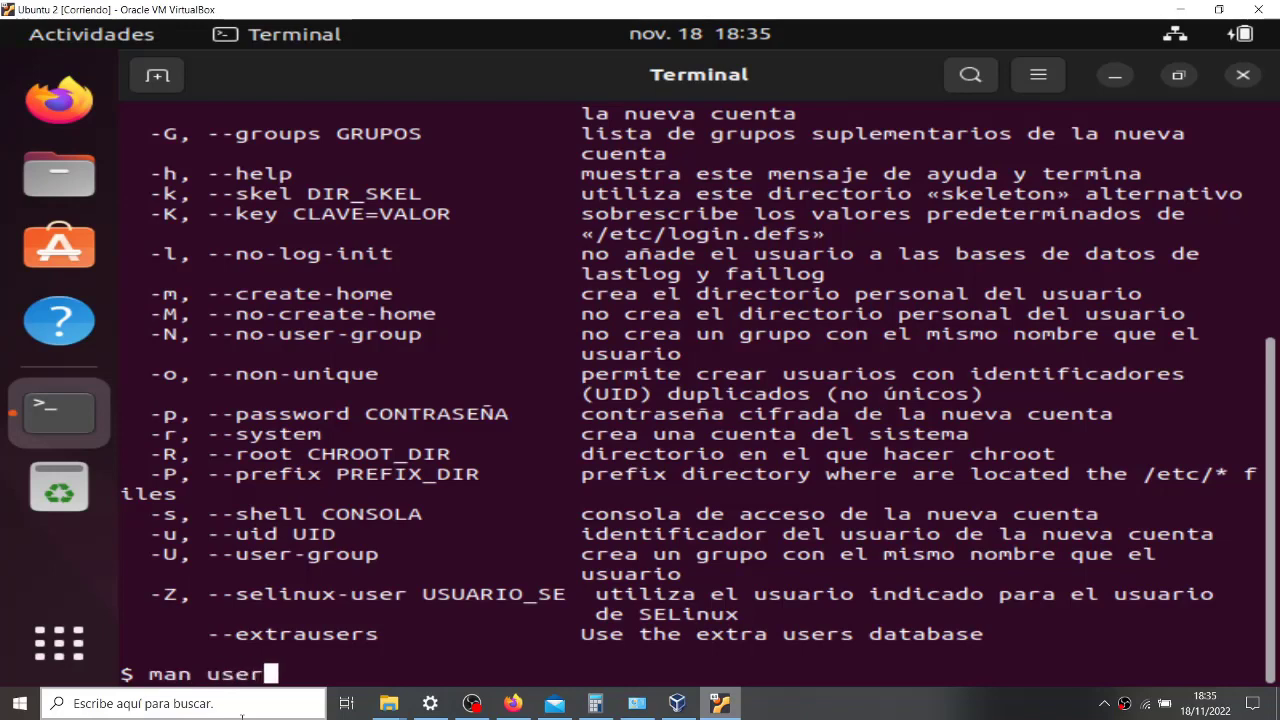
{"action": "type", "text": "add"}
{"action": "key", "text": "Return"}
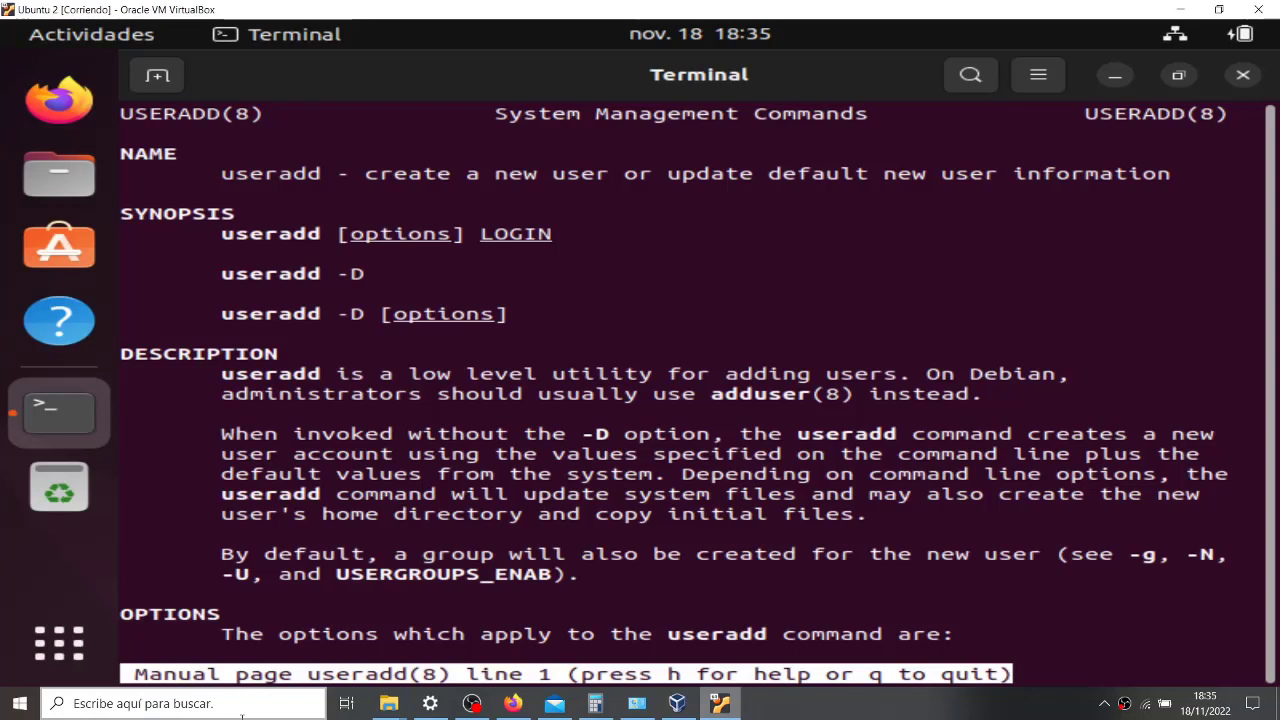
{"action": "key", "text": "Down"}
{"action": "key", "text": "Down"}
{"action": "key", "text": "Down"}
{"action": "key", "text": "Down"}
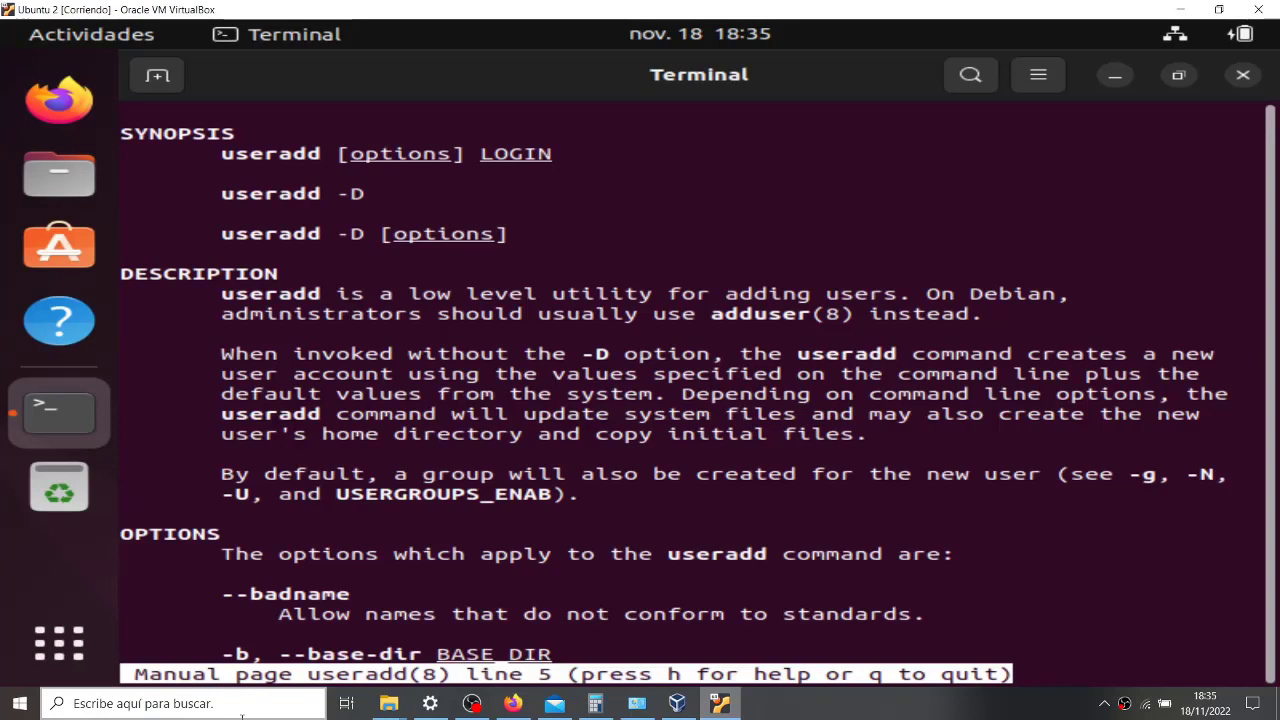
{"action": "key", "text": "Down"}
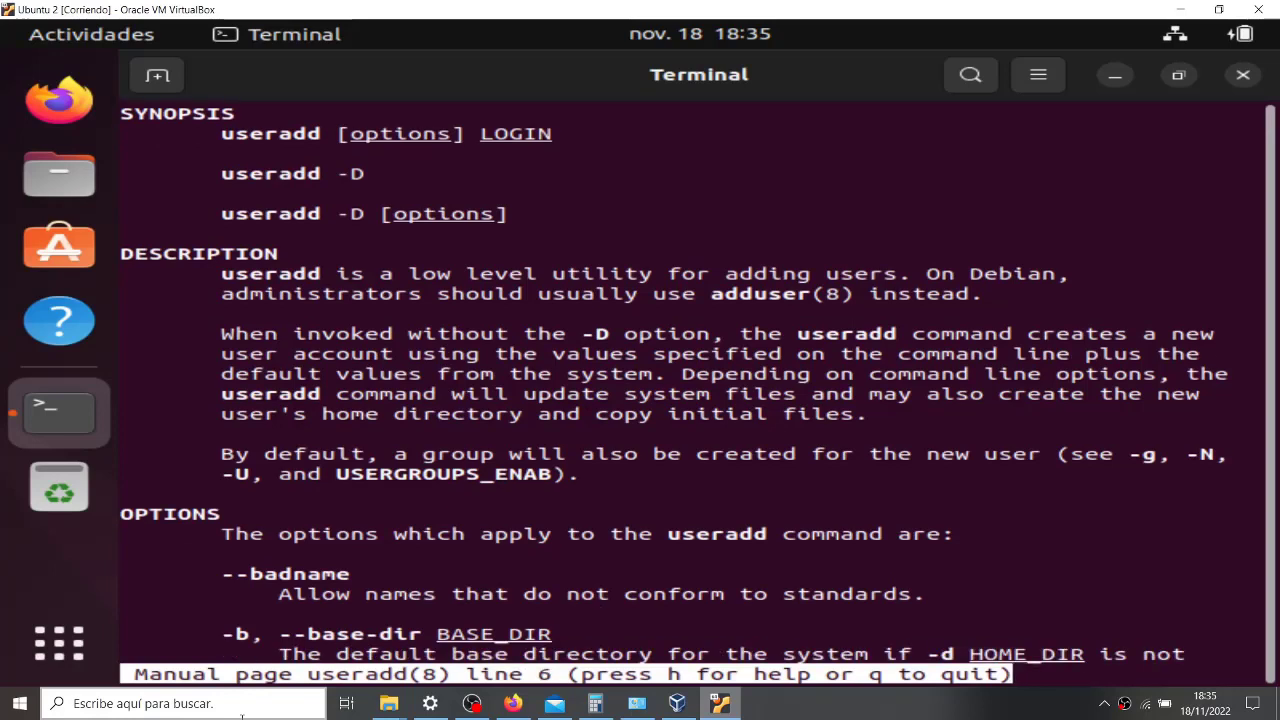
{"action": "key", "text": "Down"}
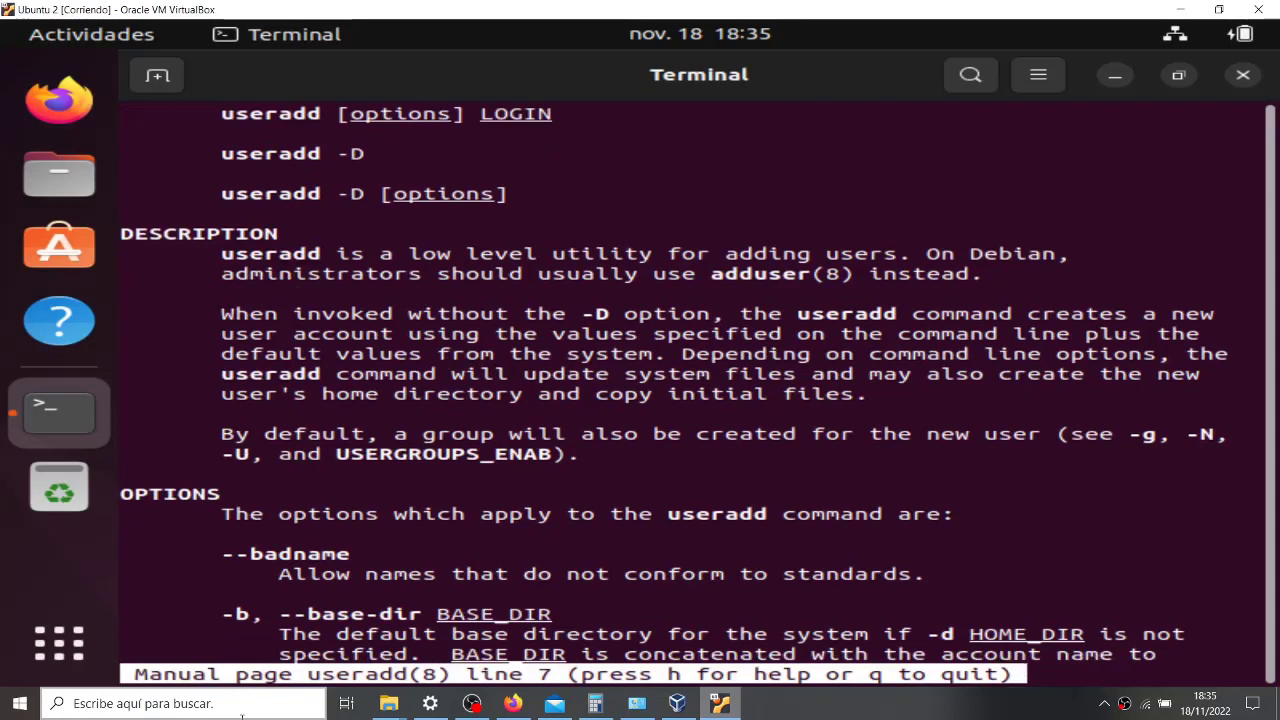
{"action": "key", "text": "Down"}
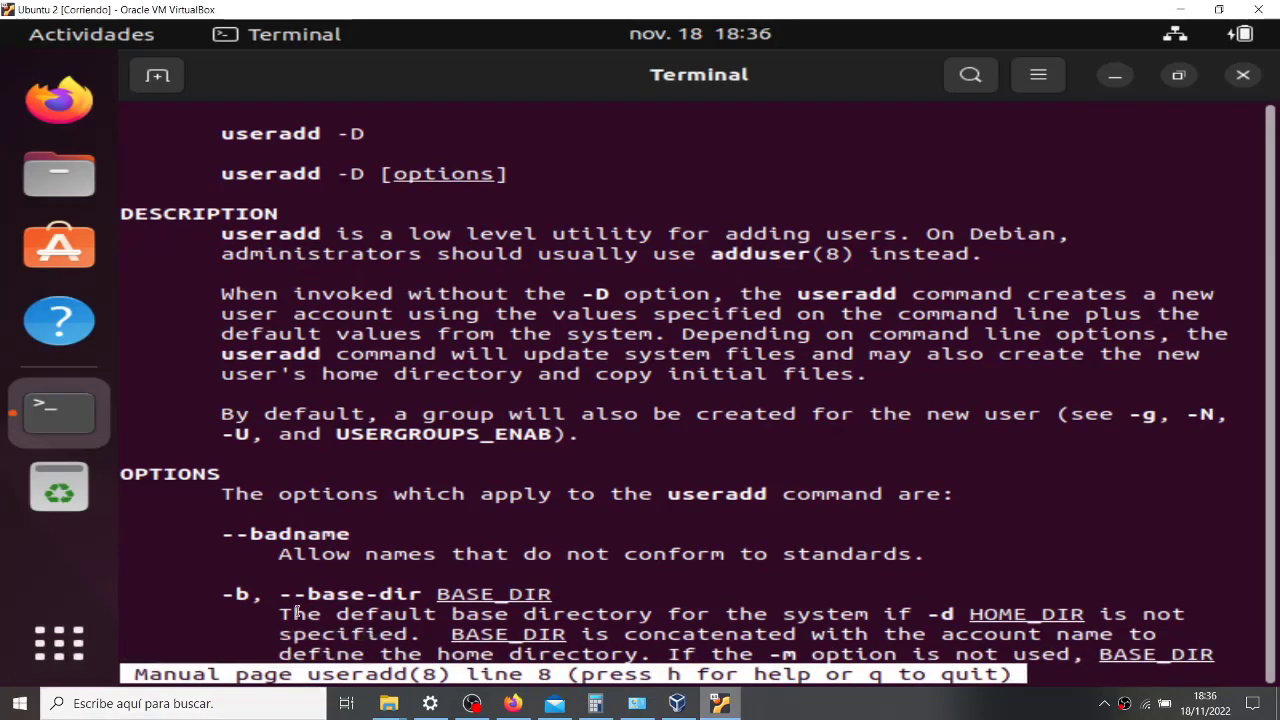
{"action": "key", "text": "Down"}
{"action": "key", "text": "Down"}
{"action": "key", "text": "Down"}
{"action": "key", "text": "Down"}
{"action": "key", "text": "Down"}
{"action": "key", "text": "Down"}
{"action": "key", "text": "Down"}
{"action": "key", "text": "Down"}
{"action": "key", "text": "Down"}
{"action": "key", "text": "Down"}
{"action": "key", "text": "Down"}
{"action": "key", "text": "Down"}
{"action": "key", "text": "Down"}
{"action": "key", "text": "Down"}
{"action": "key", "text": "Down"}
{"action": "key", "text": "Down"}
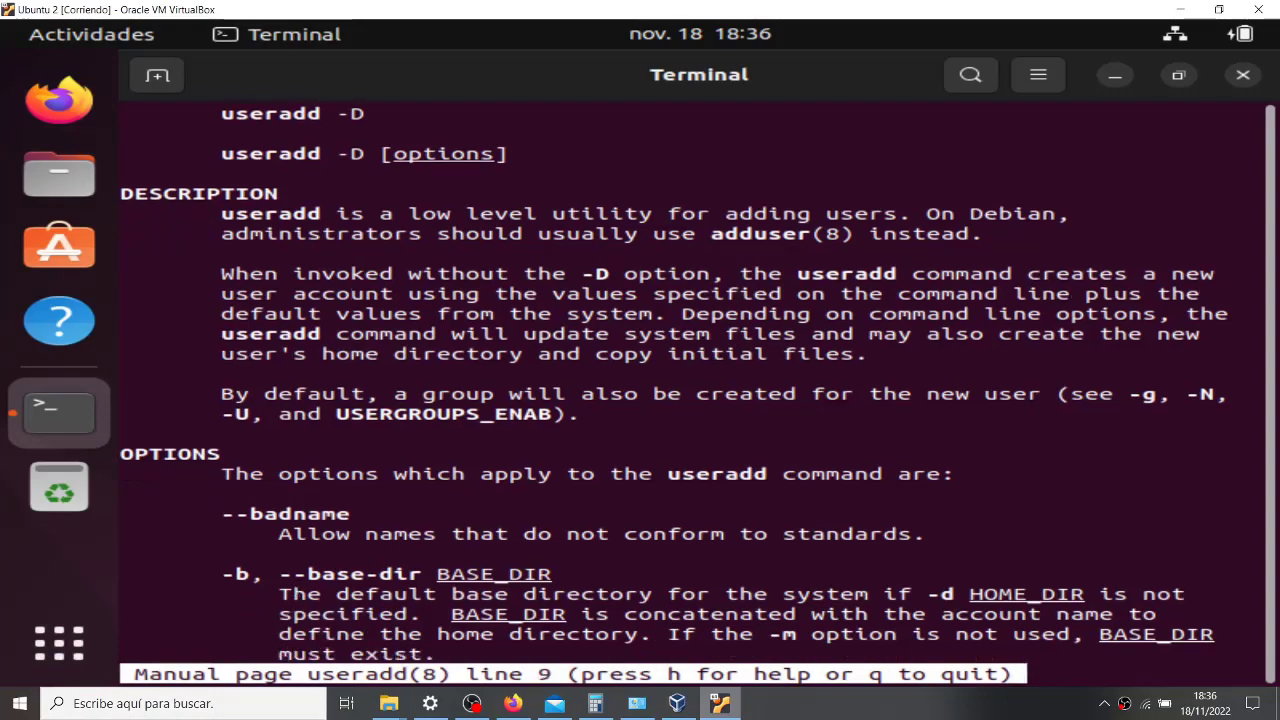
{"action": "key", "text": "Down"}
{"action": "key", "text": "Down"}
{"action": "key", "text": "Down"}
{"action": "key", "text": "Down"}
{"action": "key", "text": "Down"}
{"action": "key", "text": "Down"}
{"action": "key", "text": "Down"}
{"action": "key", "text": "Down"}
{"action": "key", "text": "Down"}
{"action": "key", "text": "Down"}
{"action": "key", "text": "Down"}
{"action": "key", "text": "Down"}
{"action": "key", "text": "Down"}
{"action": "key", "text": "Down"}
{"action": "key", "text": "Down"}
{"action": "key", "text": "Down"}
{"action": "key", "text": "Down"}
{"action": "key", "text": "Down"}
{"action": "key", "text": "Down"}
{"action": "key", "text": "Down"}
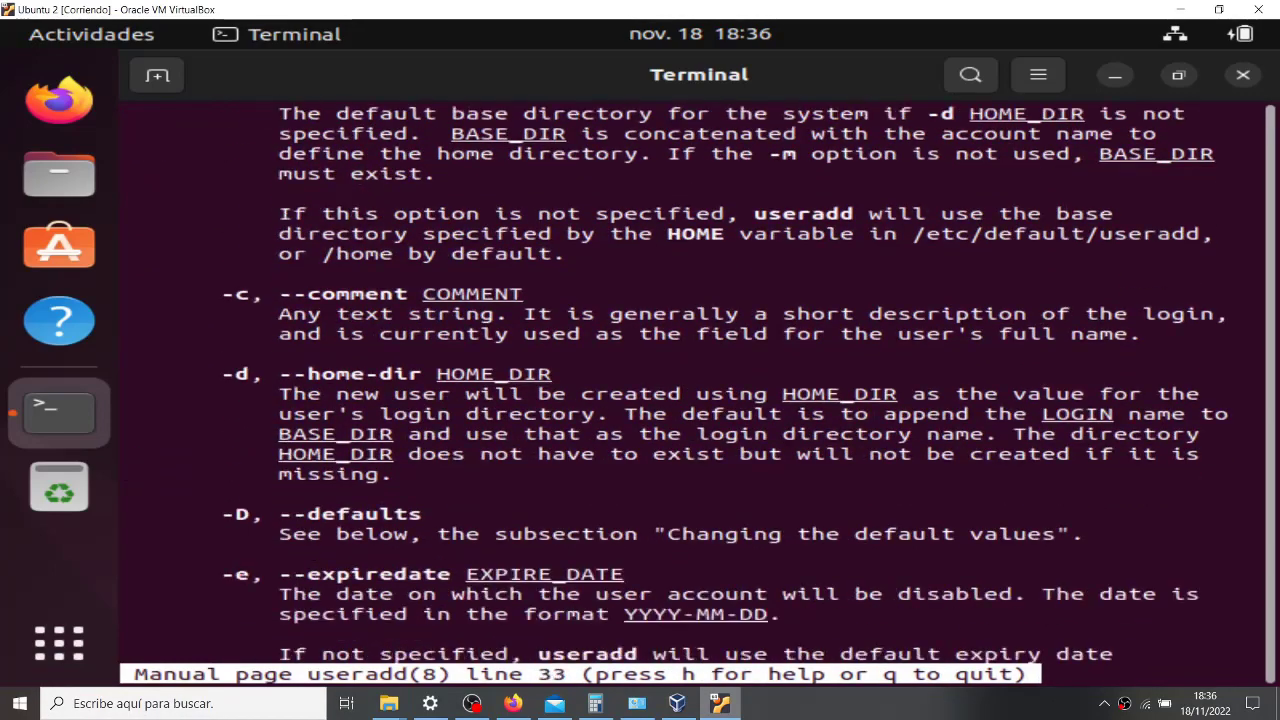
{"action": "key", "text": "Down"}
{"action": "key", "text": "Down"}
{"action": "key", "text": "Down"}
{"action": "key", "text": "Down"}
{"action": "key", "text": "Down"}
{"action": "key", "text": "Down"}
{"action": "key", "text": "Down"}
{"action": "key", "text": "Down"}
{"action": "key", "text": "Down"}
{"action": "key", "text": "Down"}
{"action": "key", "text": "Down"}
{"action": "key", "text": "Down"}
{"action": "key", "text": "Down"}
{"action": "key", "text": "Down"}
{"action": "key", "text": "Down"}
{"action": "key", "text": "Down"}
{"action": "key", "text": "Down"}
{"action": "key", "text": "Down"}
{"action": "key", "text": "Down"}
{"action": "key", "text": "Down"}
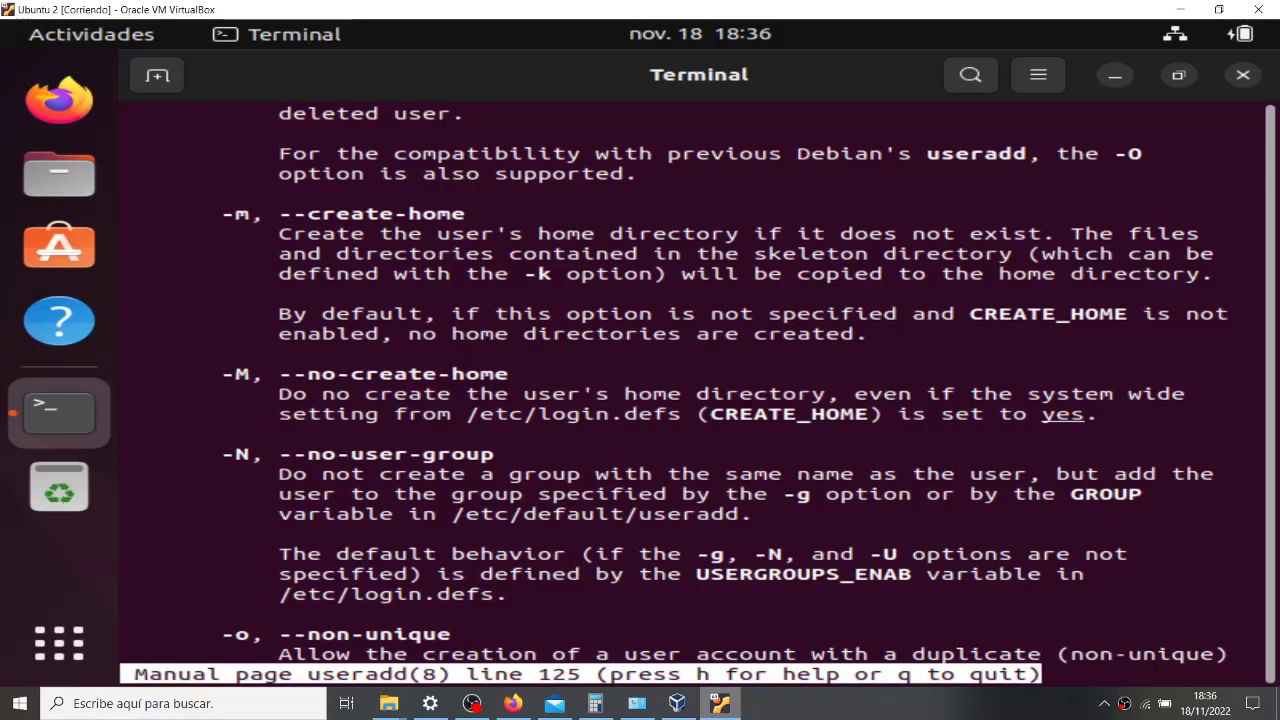
{"action": "key", "text": "q"}
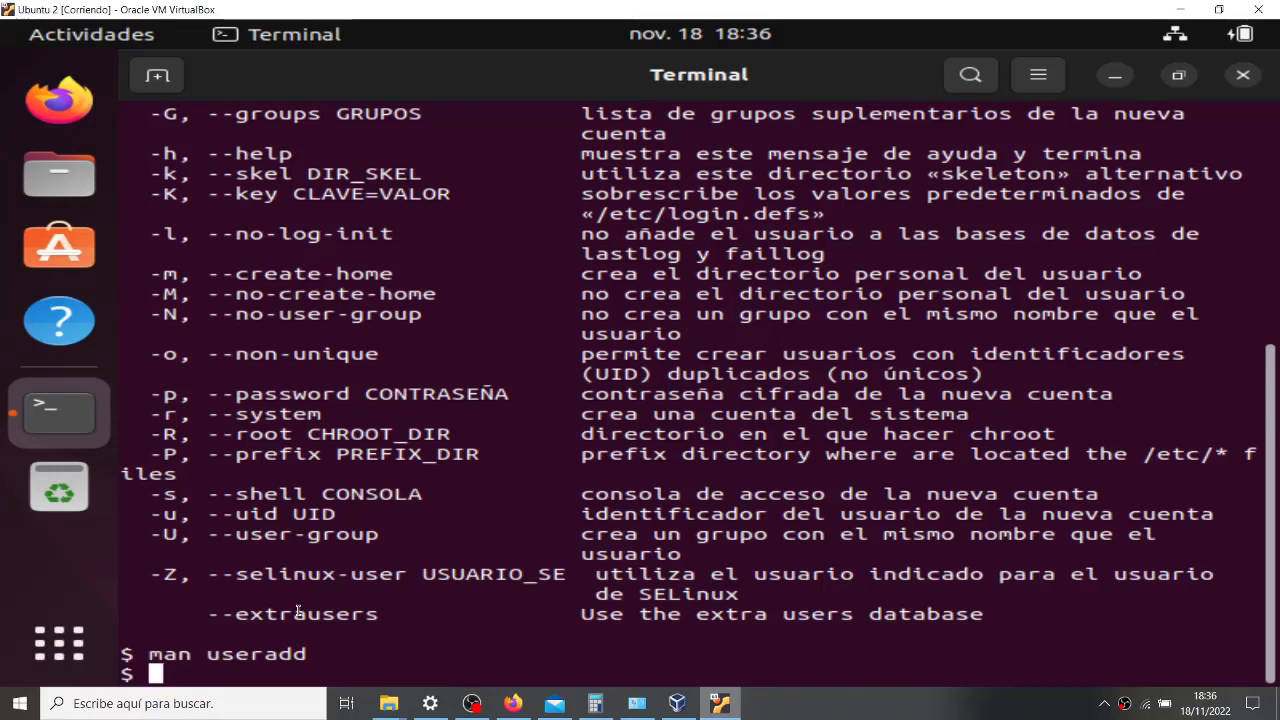
- Back in the VM, list the root directory with ls, then a mistyped ls /la
{"action": "left_click", "coordinate": [471, 703]}
{"action": "left_click", "coordinate": [471, 703]}
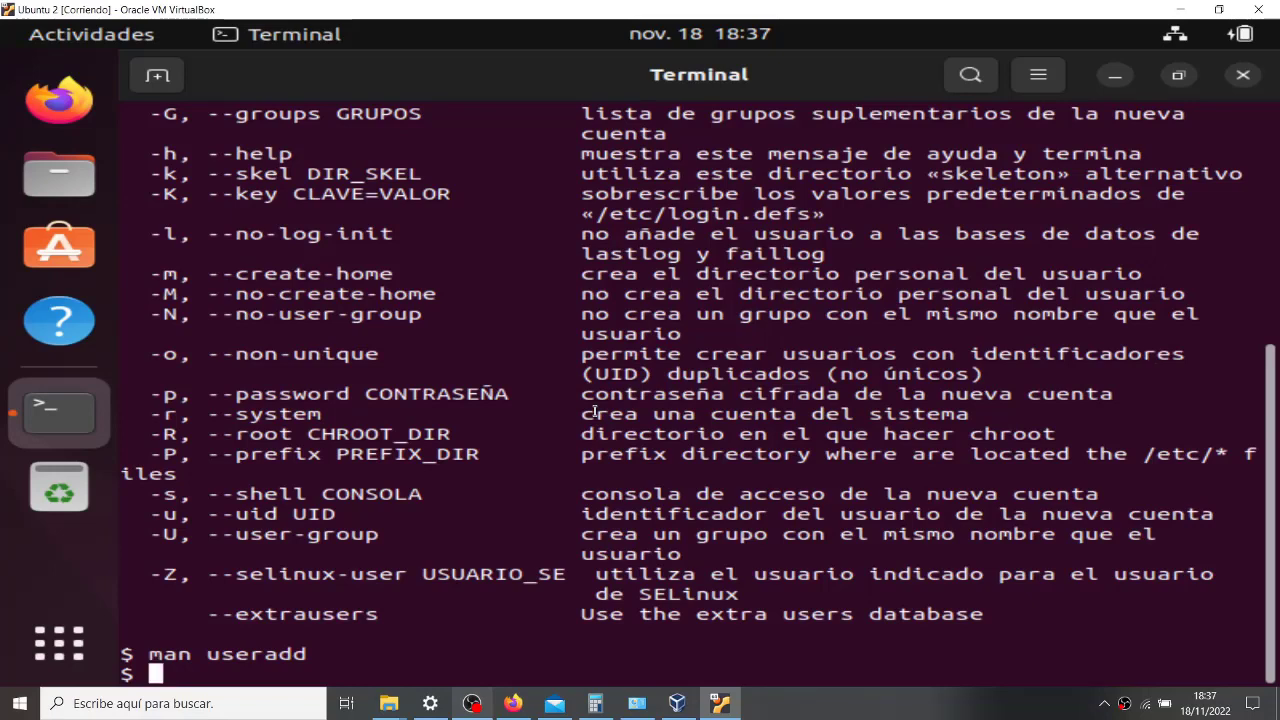
{"action": "type", "text": "ls"}
{"action": "key", "text": "Return"}
{"action": "type", "text": "ls /la"}
{"action": "key", "text": "Return"}
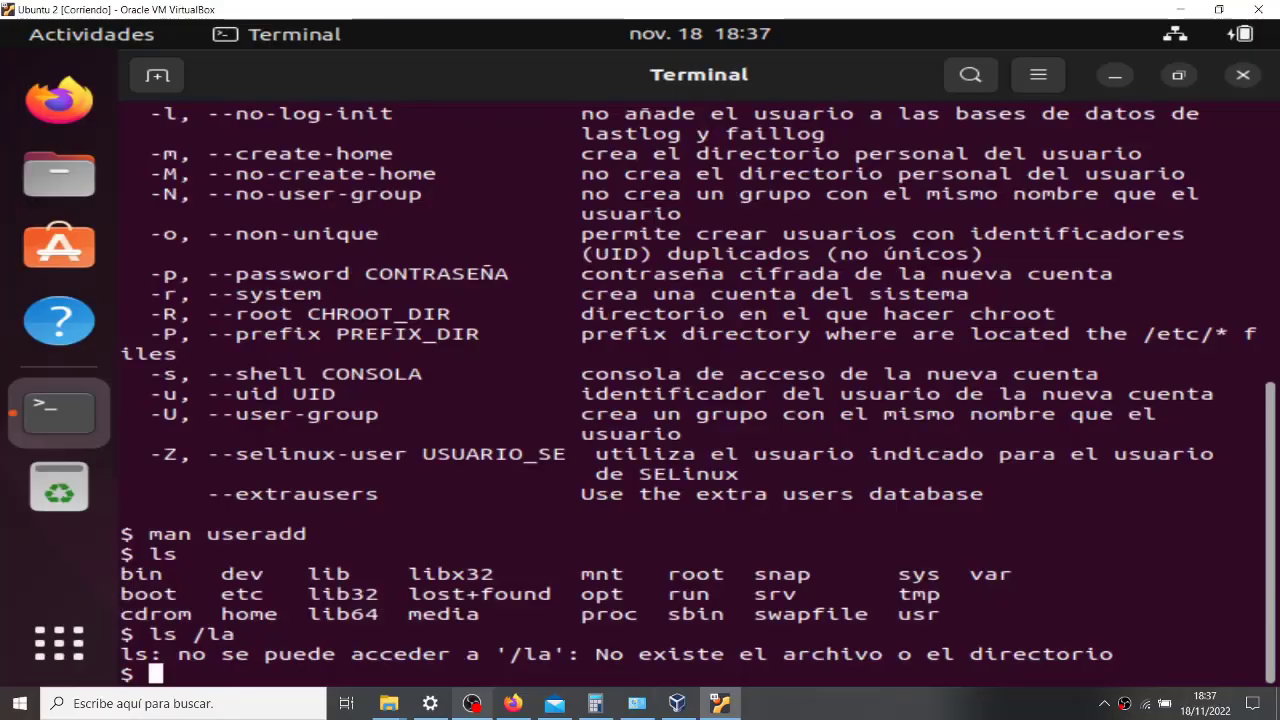
- Run ls -la and scroll through the detailed root-directory listing
{"action": "type", "text": "ls "}
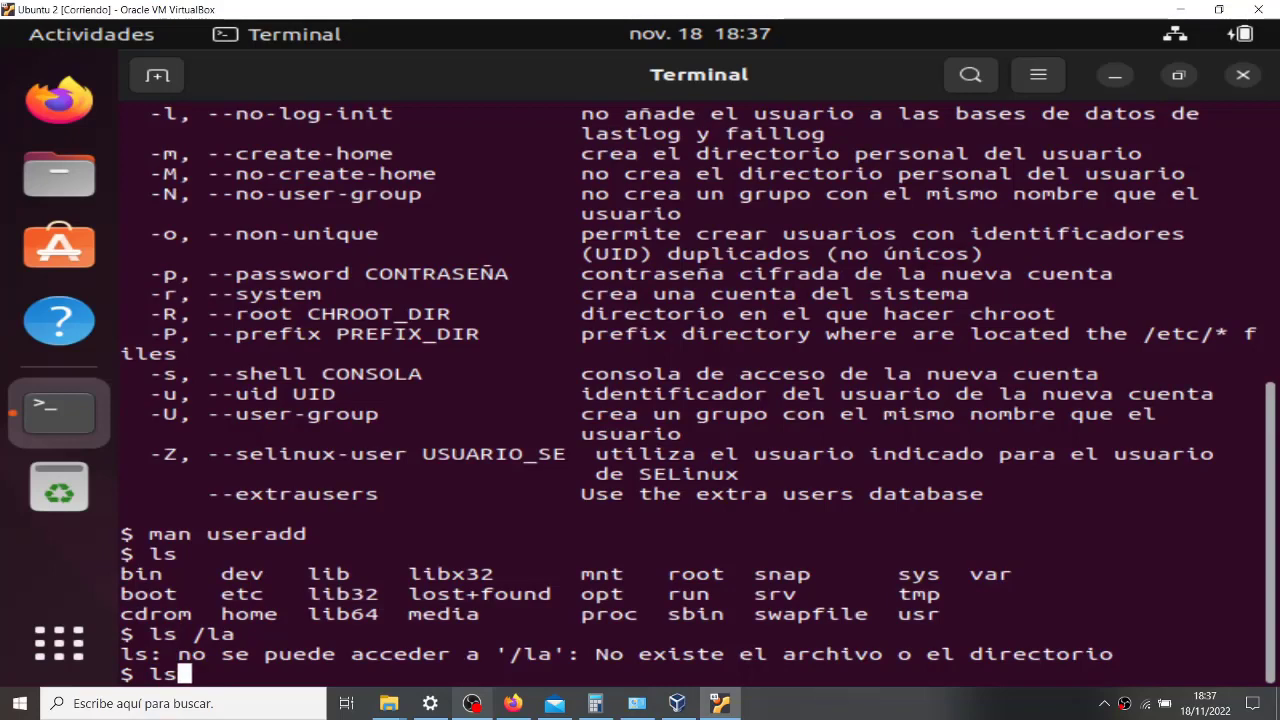
{"action": "type", "text": "-la"}
{"action": "key", "text": "Return"}
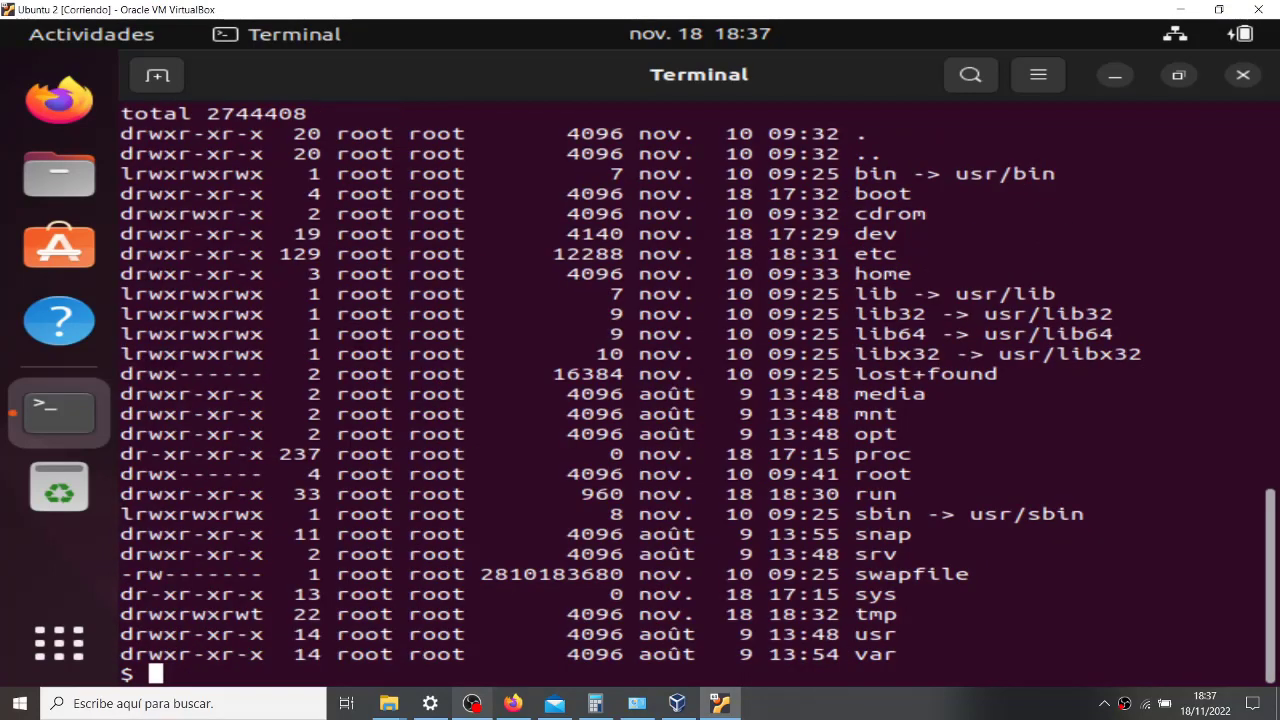
{"action": "scroll", "coordinate": [641, 398], "scroll_direction": "up", "scroll_amount": 4}
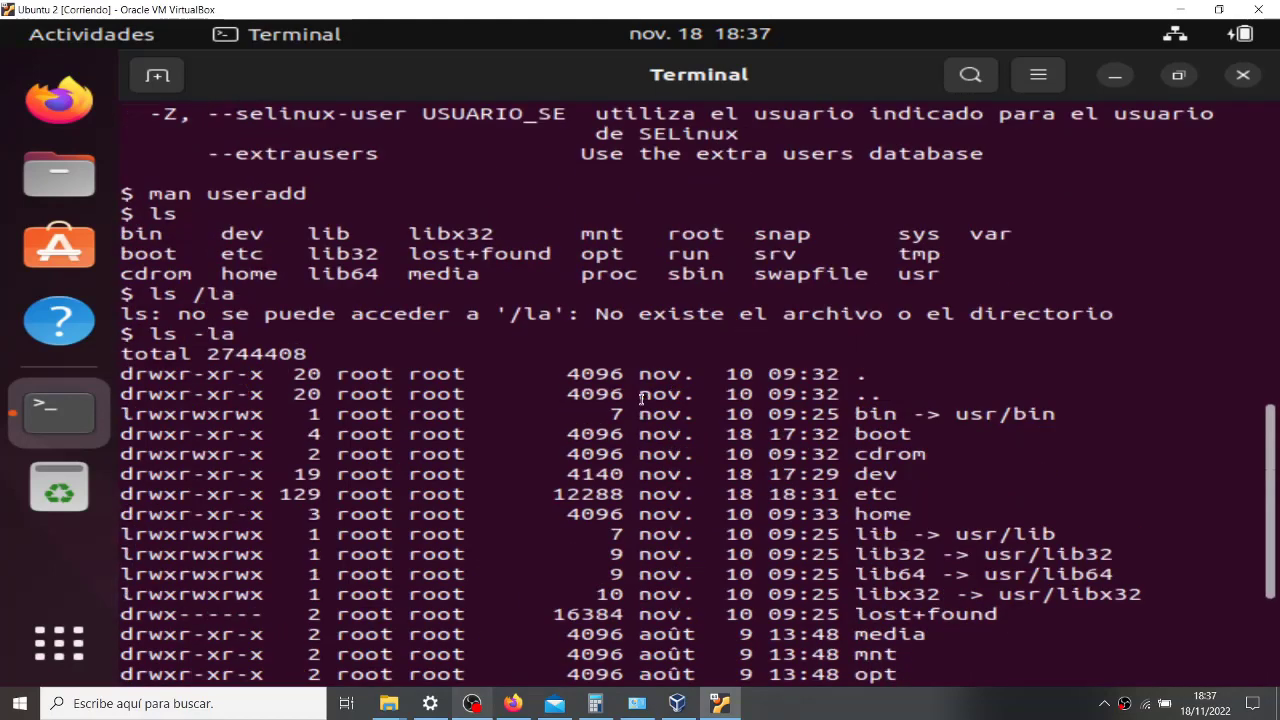
{"action": "scroll", "coordinate": [641, 398], "scroll_direction": "down", "scroll_amount": 3}
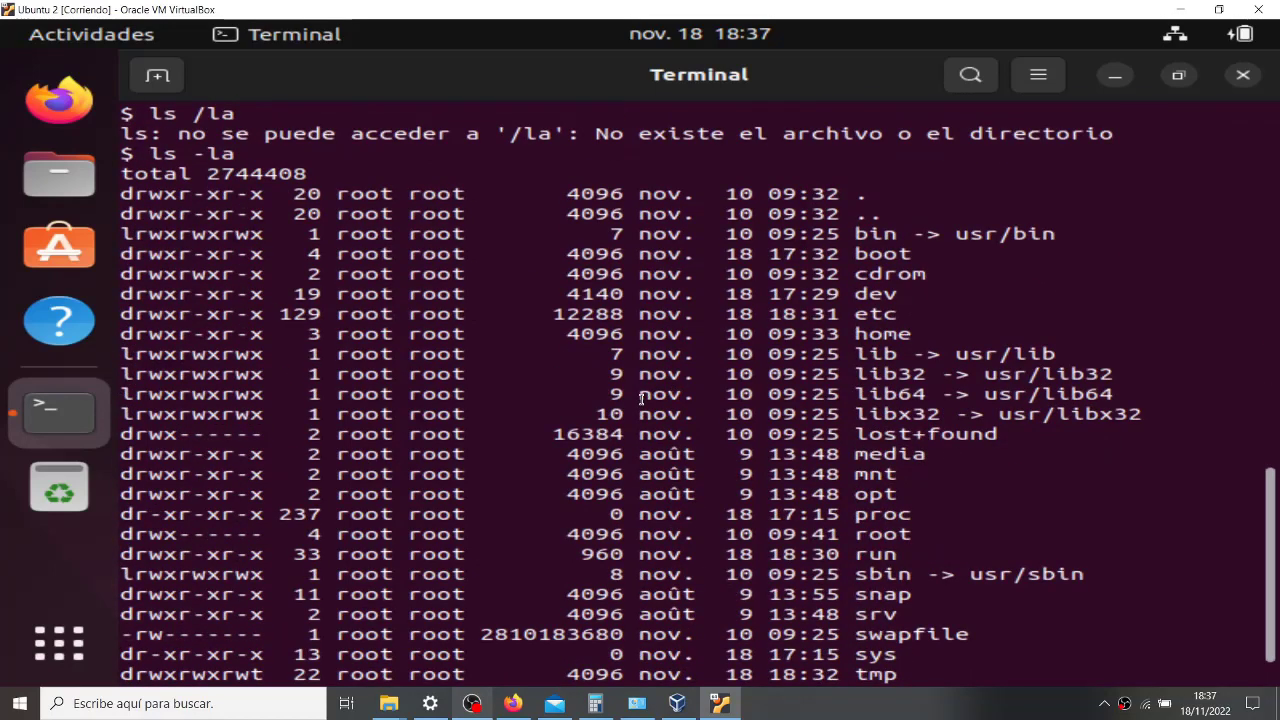
{"action": "scroll", "coordinate": [641, 398], "scroll_direction": "down", "scroll_amount": 1}
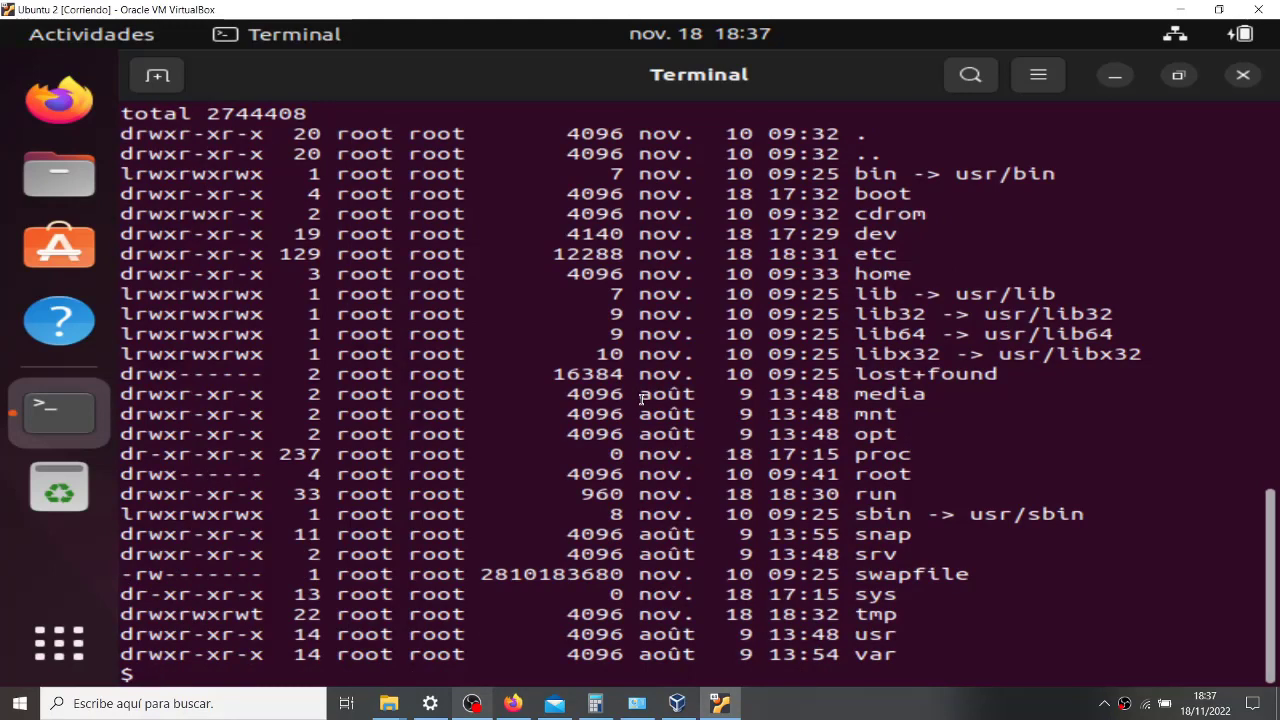
{"action": "scroll", "coordinate": [695, 291], "scroll_direction": "up", "scroll_amount": 2}
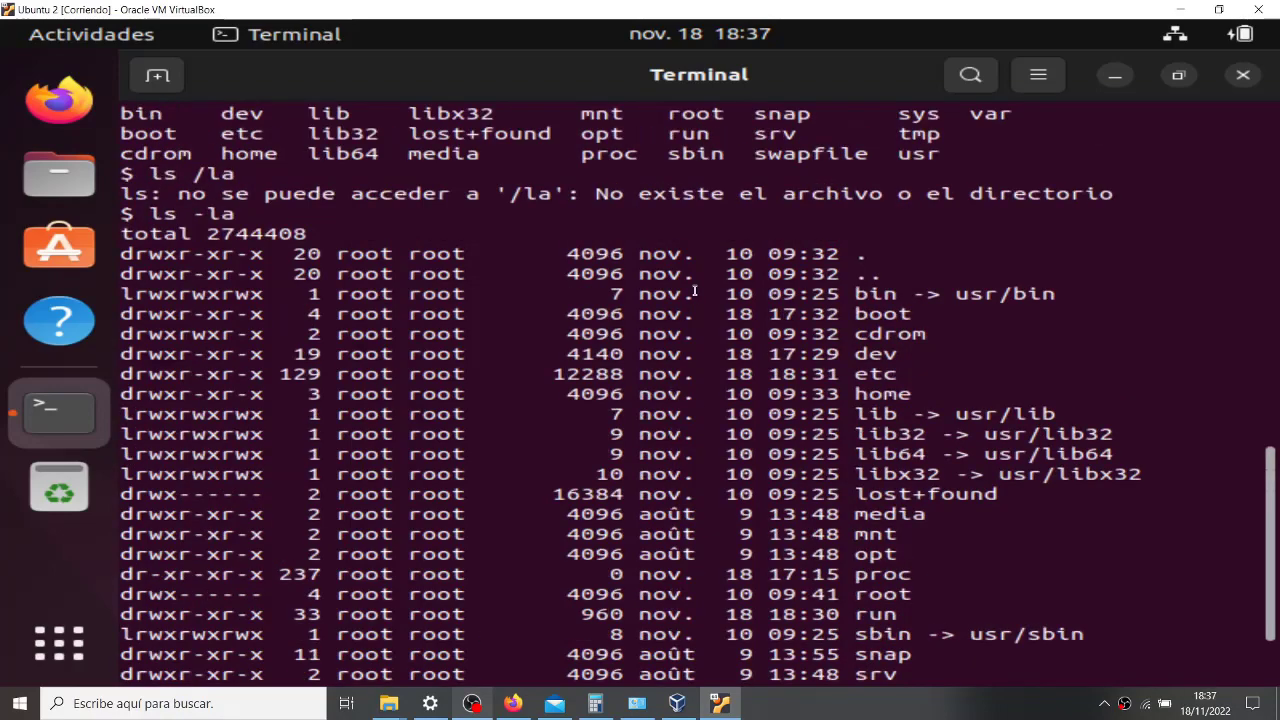
{"action": "scroll", "coordinate": [695, 291], "scroll_direction": "up", "scroll_amount": 1}
{"action": "scroll", "coordinate": [695, 291], "scroll_direction": "down", "scroll_amount": 3}
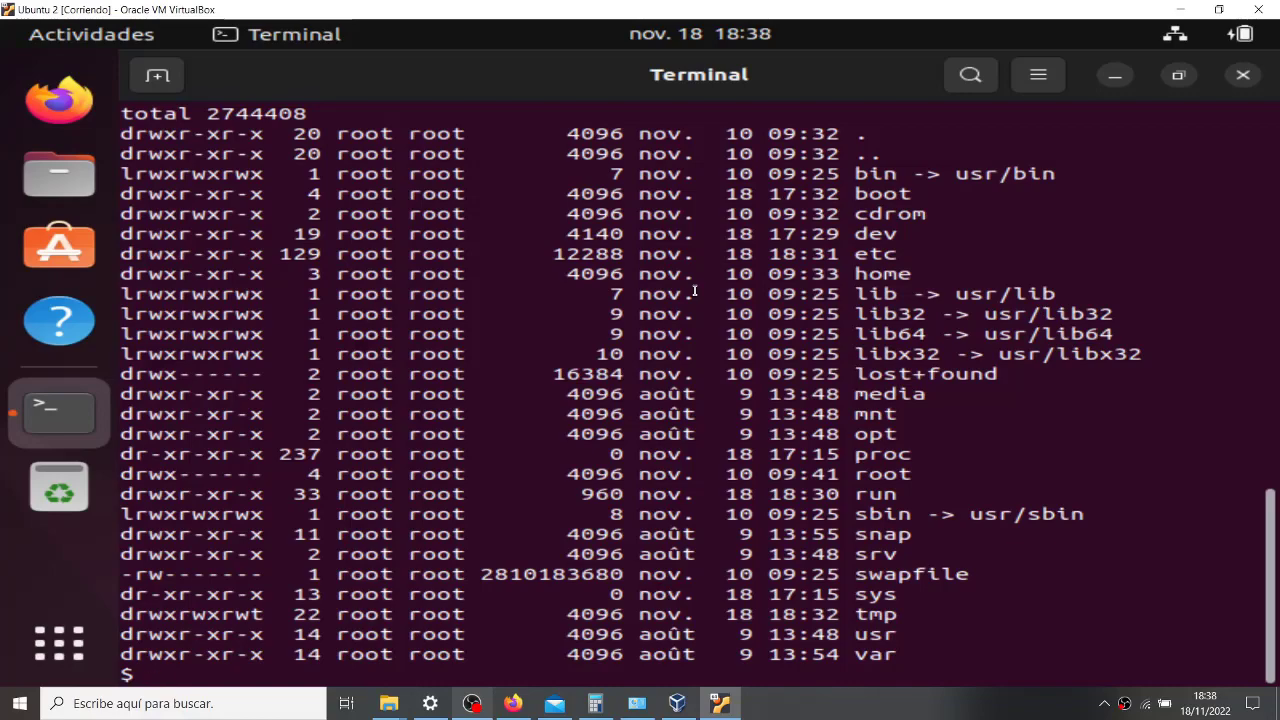
{"action": "scroll", "coordinate": [694, 291], "scroll_direction": "up", "scroll_amount": 8}
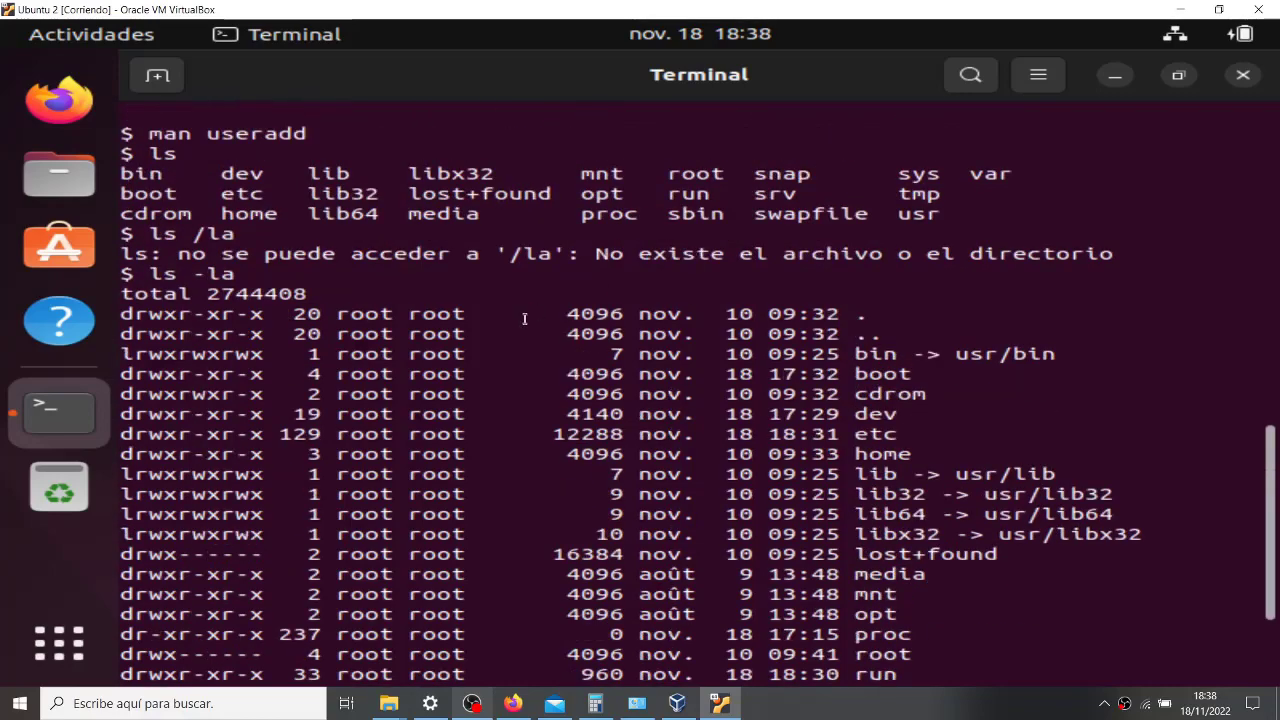
{"action": "scroll", "coordinate": [524, 318], "scroll_direction": "down", "scroll_amount": 5}
{"action": "scroll", "coordinate": [524, 318], "scroll_direction": "down", "scroll_amount": 3}
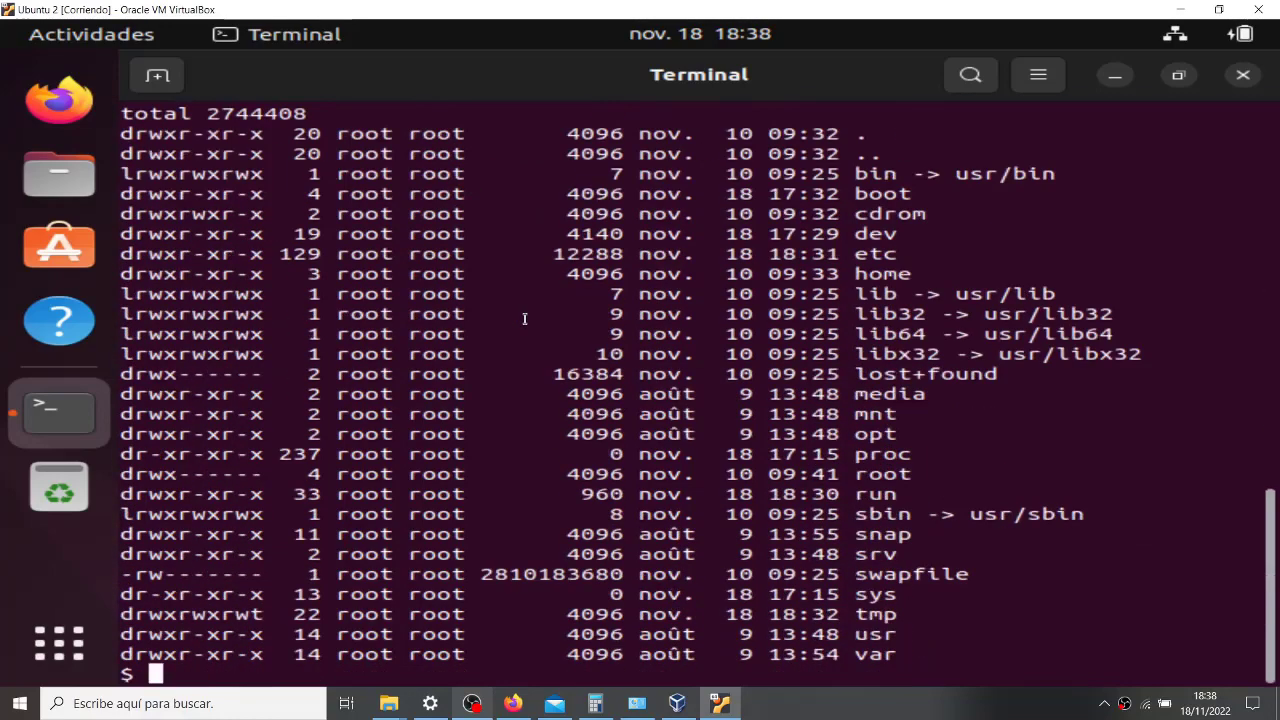
- Enter /home, list it, and try mkdir jmcastellano, which is denied
{"action": "type", "text": "cd home"}
{"action": "key", "text": "Return"}
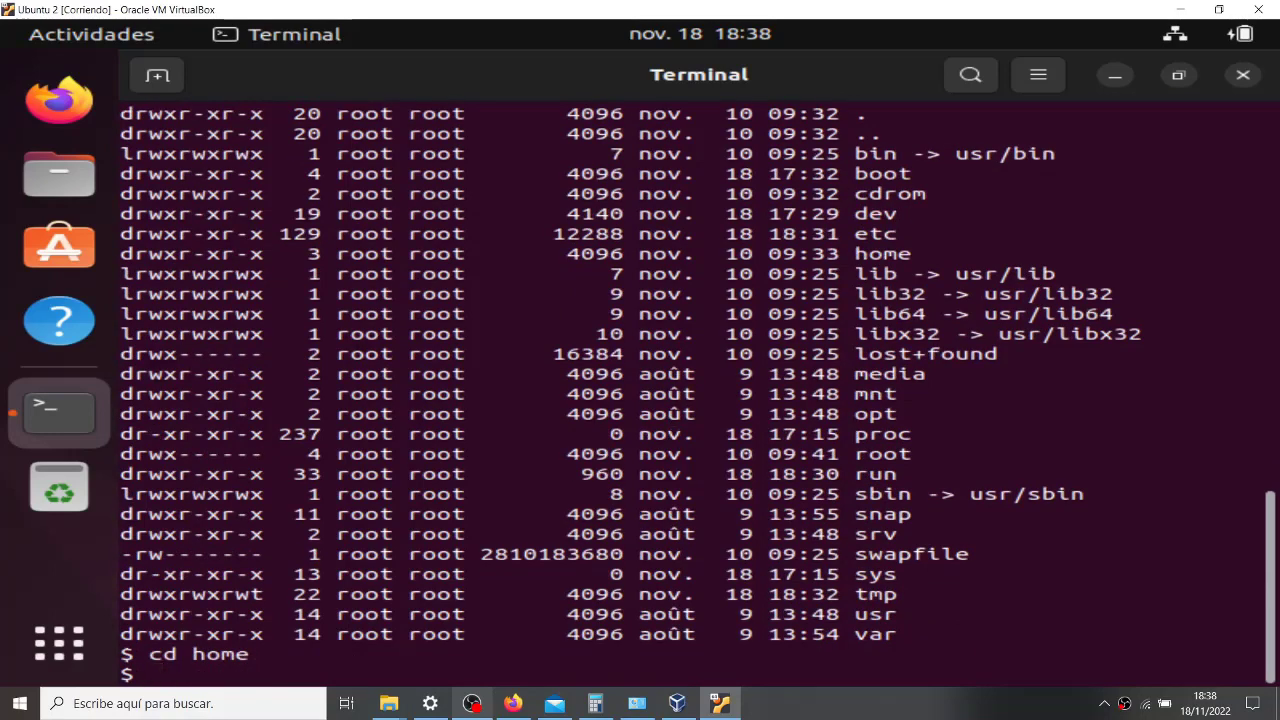
{"action": "type", "text": "ls"}
{"action": "key", "text": "Return"}
{"action": "key", "text": "Up"}
{"action": "key", "text": "BackSpace"}
{"action": "key", "text": "BackSpace"}
{"action": "type", "text": "cd prog"}
{"action": "key", "text": "BackSpace"}
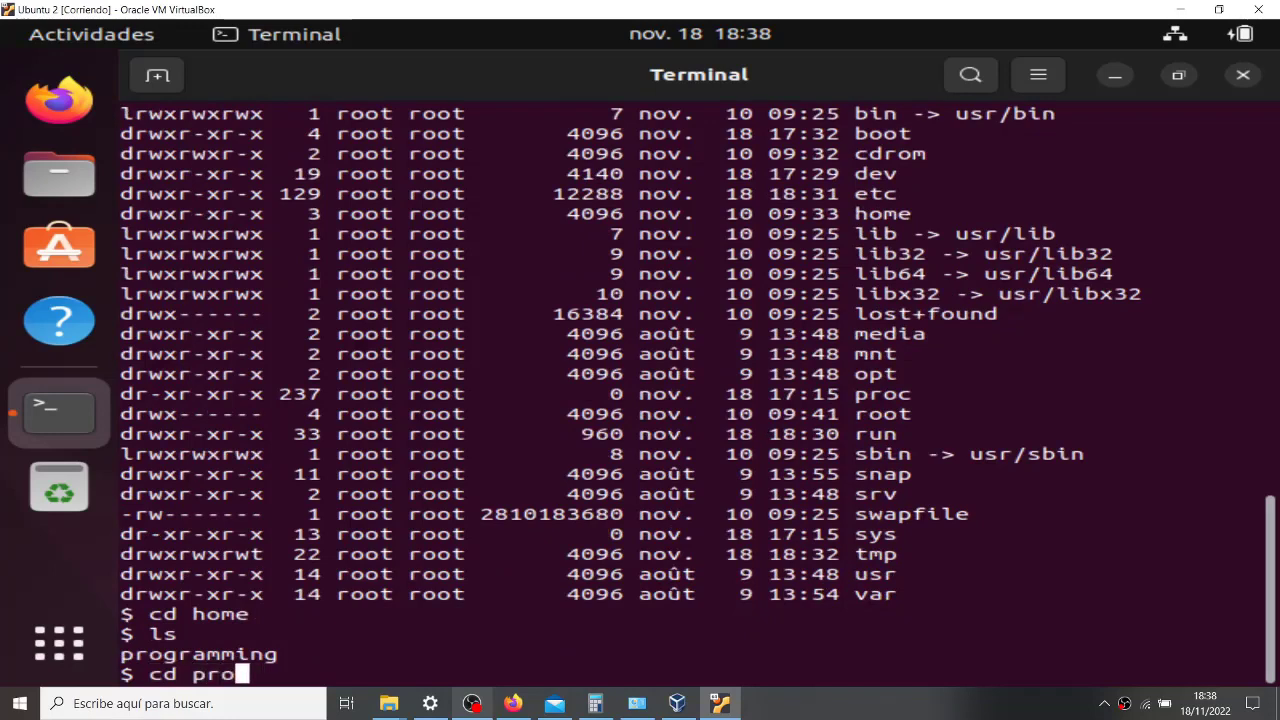
{"action": "key", "text": "BackSpace"}
{"action": "key", "text": "BackSpace"}
{"action": "key", "text": "BackSpace"}
{"action": "key", "text": "BackSpace"}
{"action": "key", "text": "BackSpace"}
{"action": "key", "text": "BackSpace"}
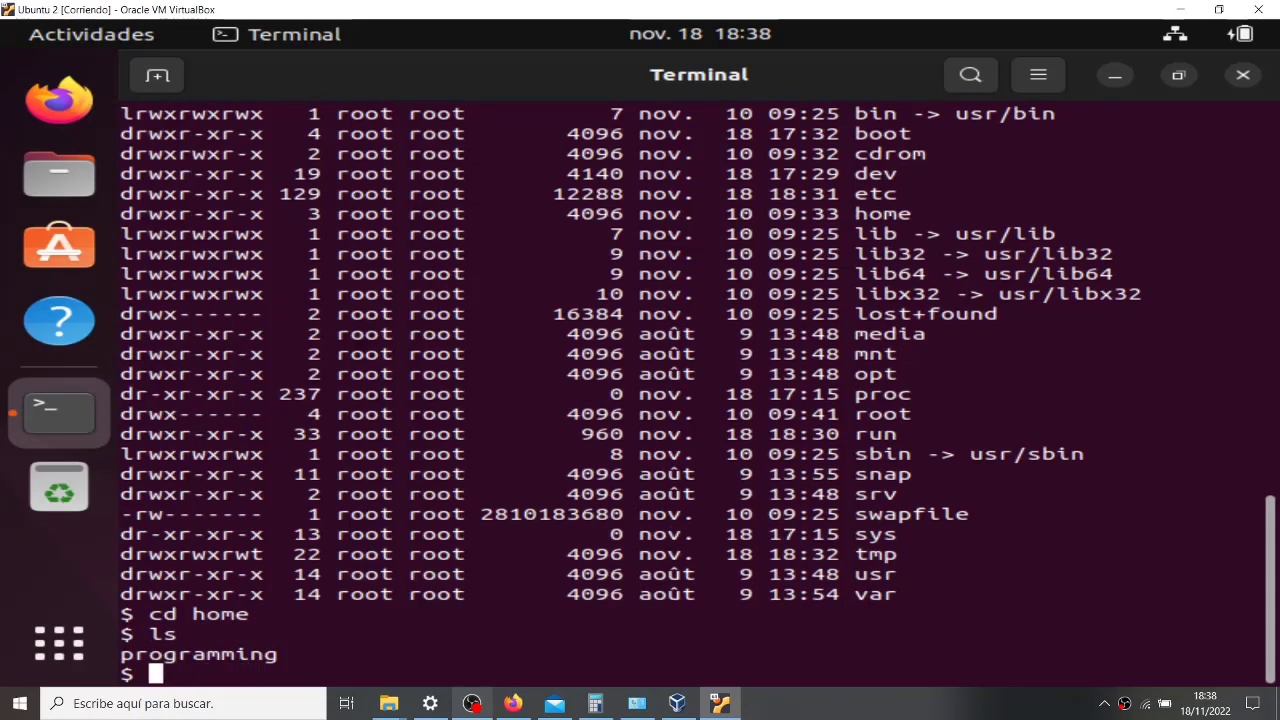
{"action": "type", "text": "mkdir "}
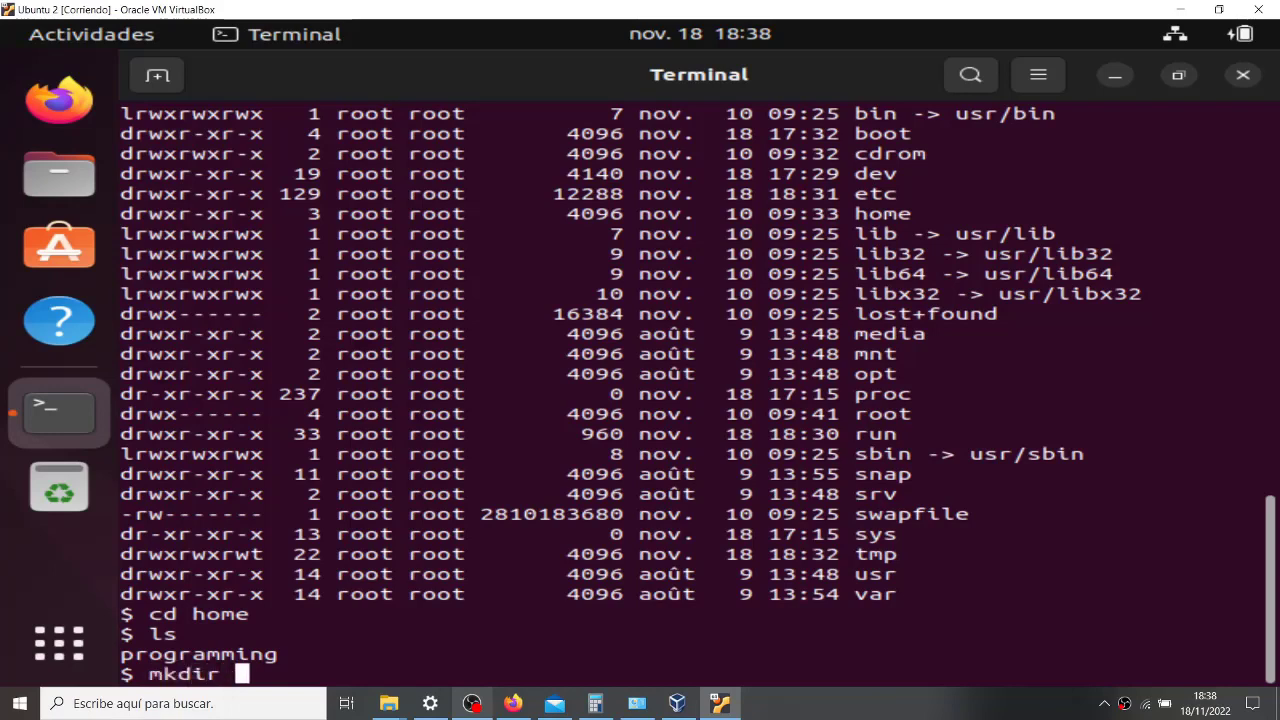
{"action": "type", "text": "jmcastellano"}
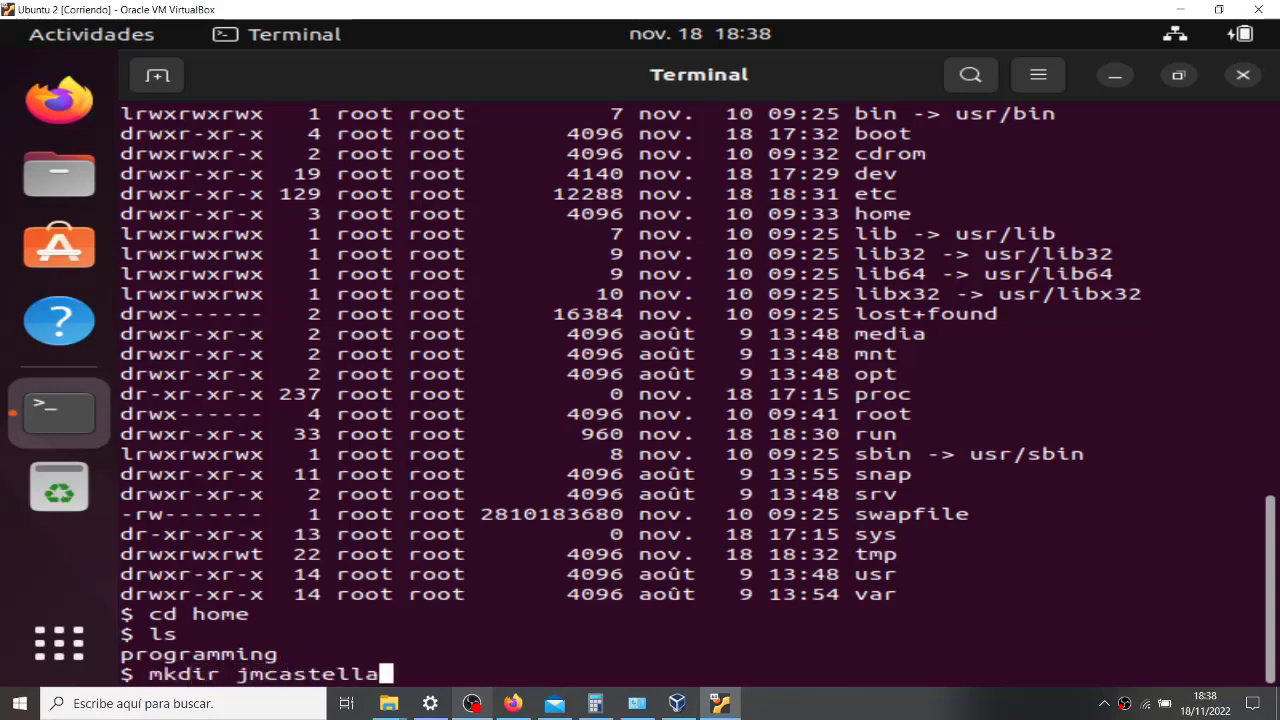
{"action": "key", "text": "Return"}
- Retry as sudo mkdir jmcastellano and enter the account password at the sudo prompt
{"action": "type", "text": "sudo m"}
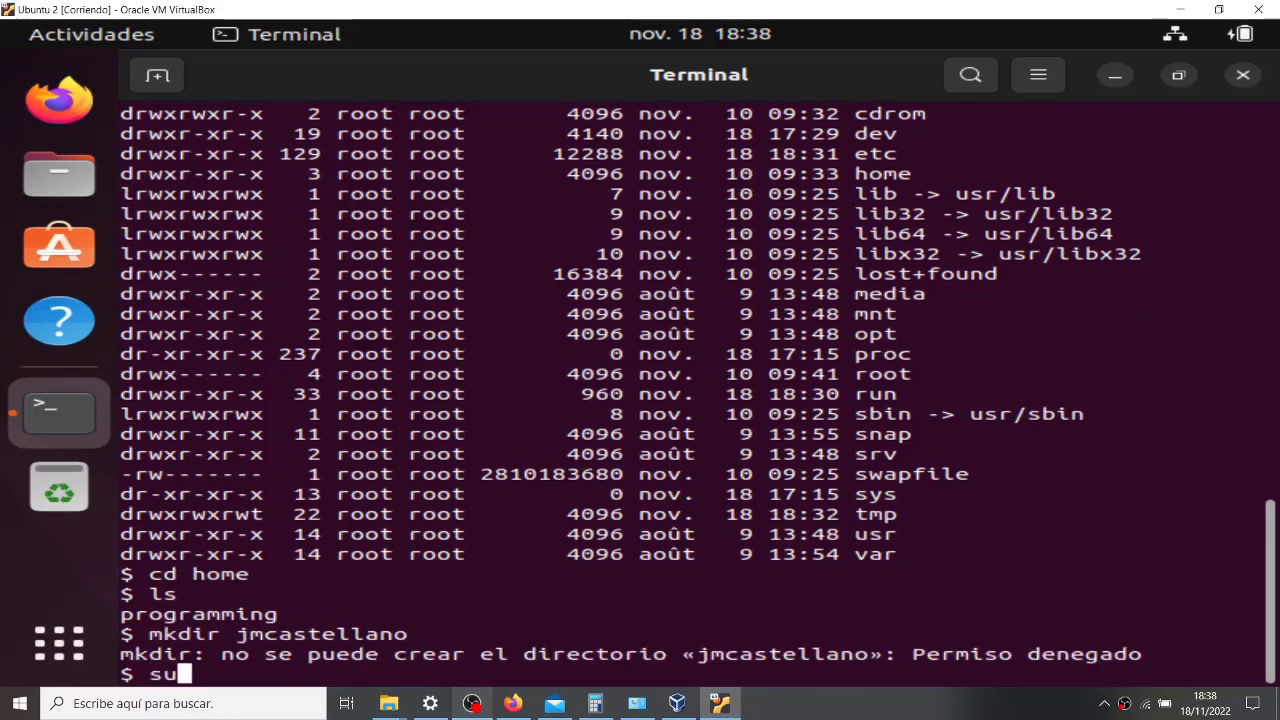
{"action": "key", "text": "BackSpace"}
{"action": "key", "text": "BackSpace"}
{"action": "key", "text": "BackSpace"}
{"action": "key", "text": "BackSpace"}
{"action": "key", "text": "BackSpace"}
{"action": "key", "text": "BackSpace"}
{"action": "key", "text": "Up"}
{"action": "key", "text": "Up"}
{"action": "key", "text": "Up"}
{"action": "key", "text": "Up"}
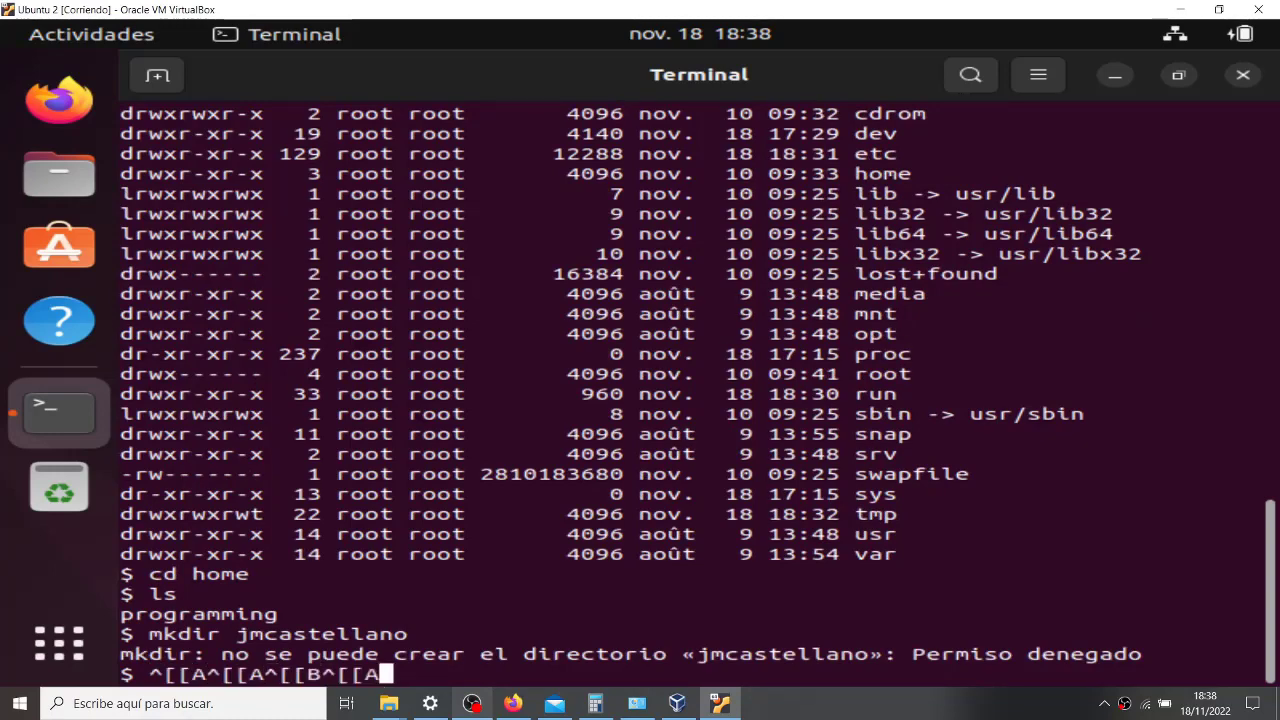
{"action": "key", "text": "BackSpace"}
{"action": "key", "text": "BackSpace"}
{"action": "key", "text": "BackSpace"}
{"action": "key", "text": "BackSpace"}
{"action": "key", "text": "BackSpace"}
{"action": "key", "text": "BackSpace"}
{"action": "key", "text": "BackSpace"}
{"action": "key", "text": "BackSpace"}
{"action": "key", "text": "BackSpace"}
{"action": "key", "text": "BackSpace"}
{"action": "key", "text": "BackSpace"}
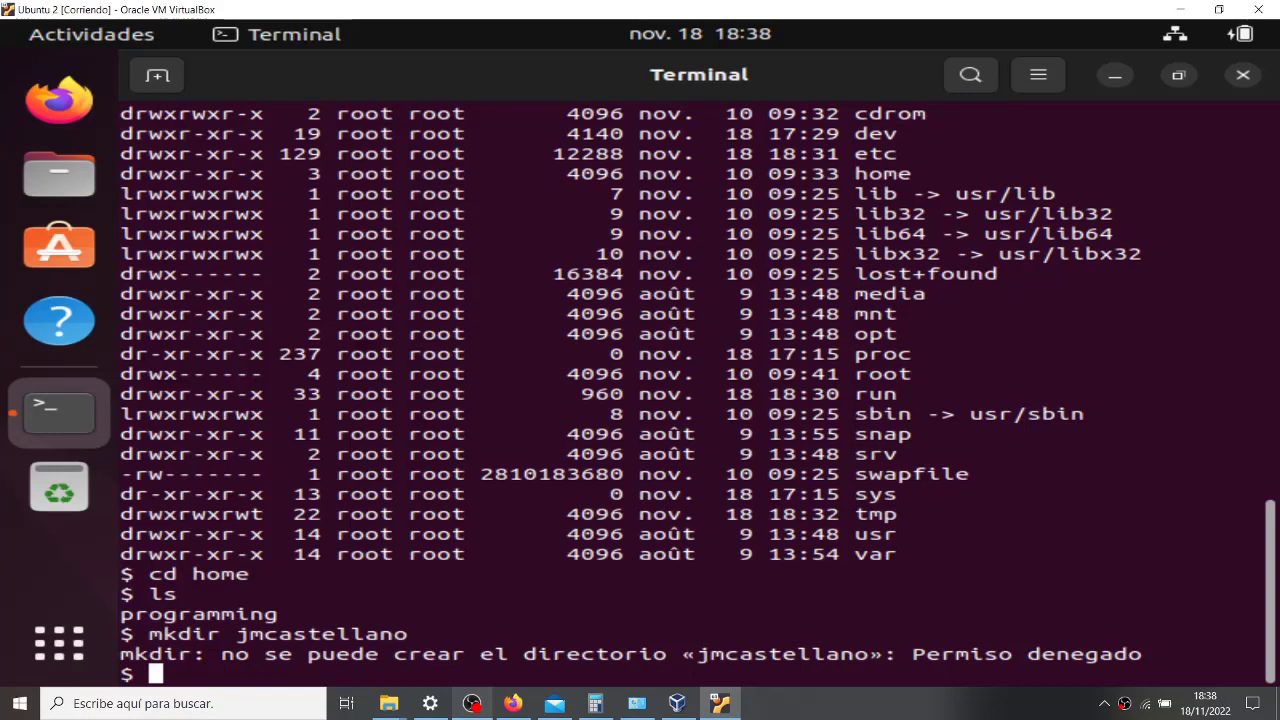
{"action": "key", "text": "Up"}
{"action": "key", "text": "Up"}
{"action": "key", "text": "BackSpace"}
{"action": "key", "text": "BackSpace"}
{"action": "key", "text": "BackSpace"}
{"action": "key", "text": "BackSpace"}
{"action": "key", "text": "BackSpace"}
{"action": "key", "text": "BackSpace"}
{"action": "key", "text": "BackSpace"}
{"action": "key", "text": "BackSpace"}
{"action": "type", "text": "mkdir"}
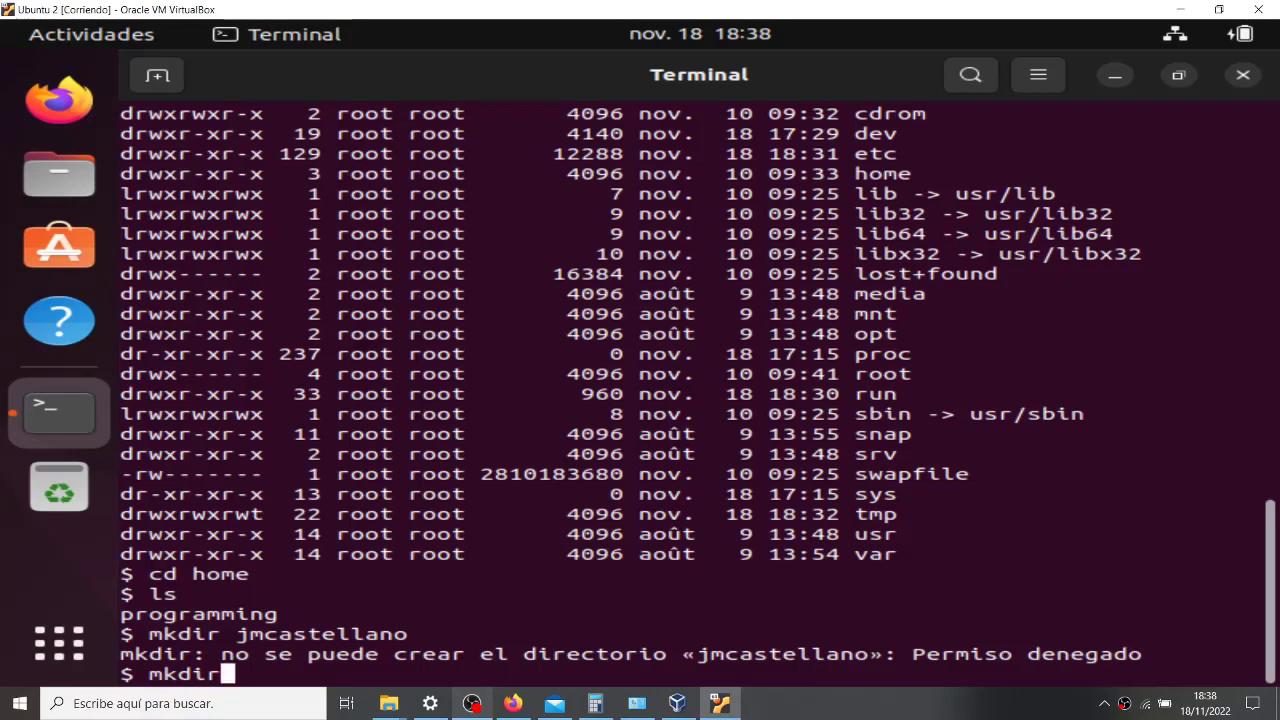
{"action": "key", "text": "BackSpace"}
{"action": "key", "text": "BackSpace"}
{"action": "key", "text": "BackSpace"}
{"action": "key", "text": "BackSpace"}
{"action": "key", "text": "BackSpace"}
{"action": "type", "text": "sudo mkdi"}
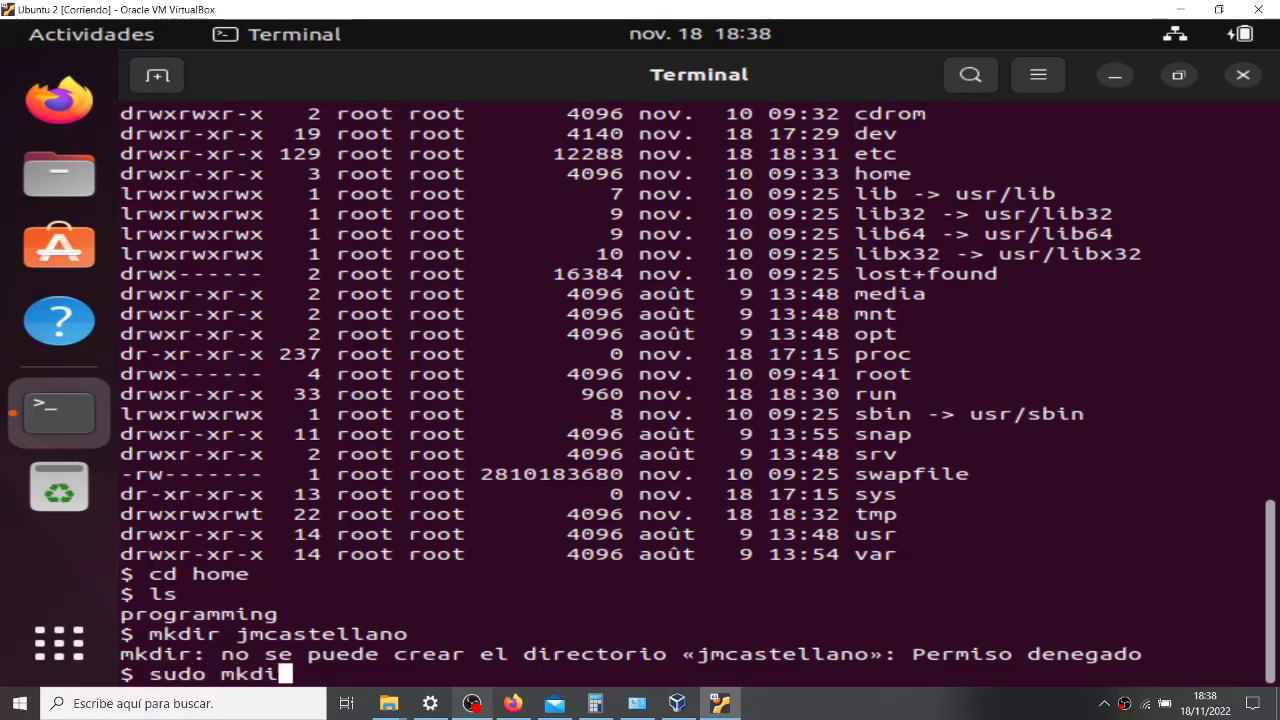
{"action": "type", "text": "r jmcastellano"}
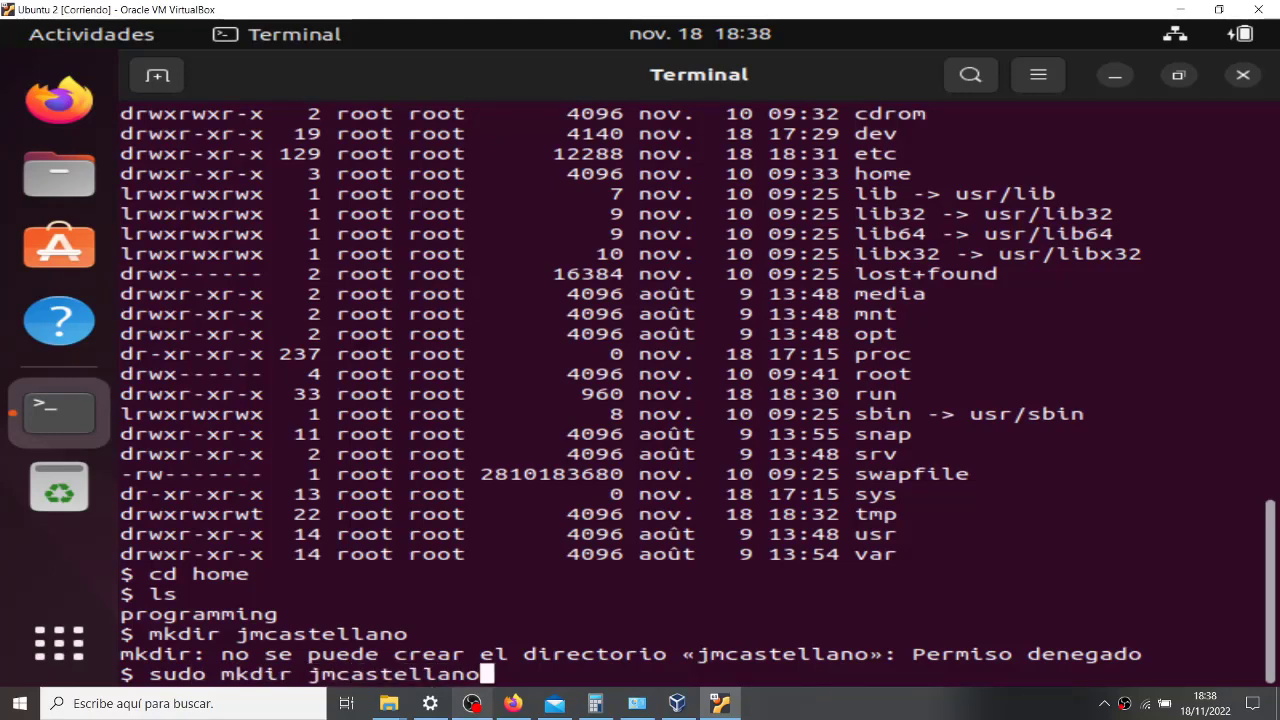
{"action": "key", "text": "Return"}
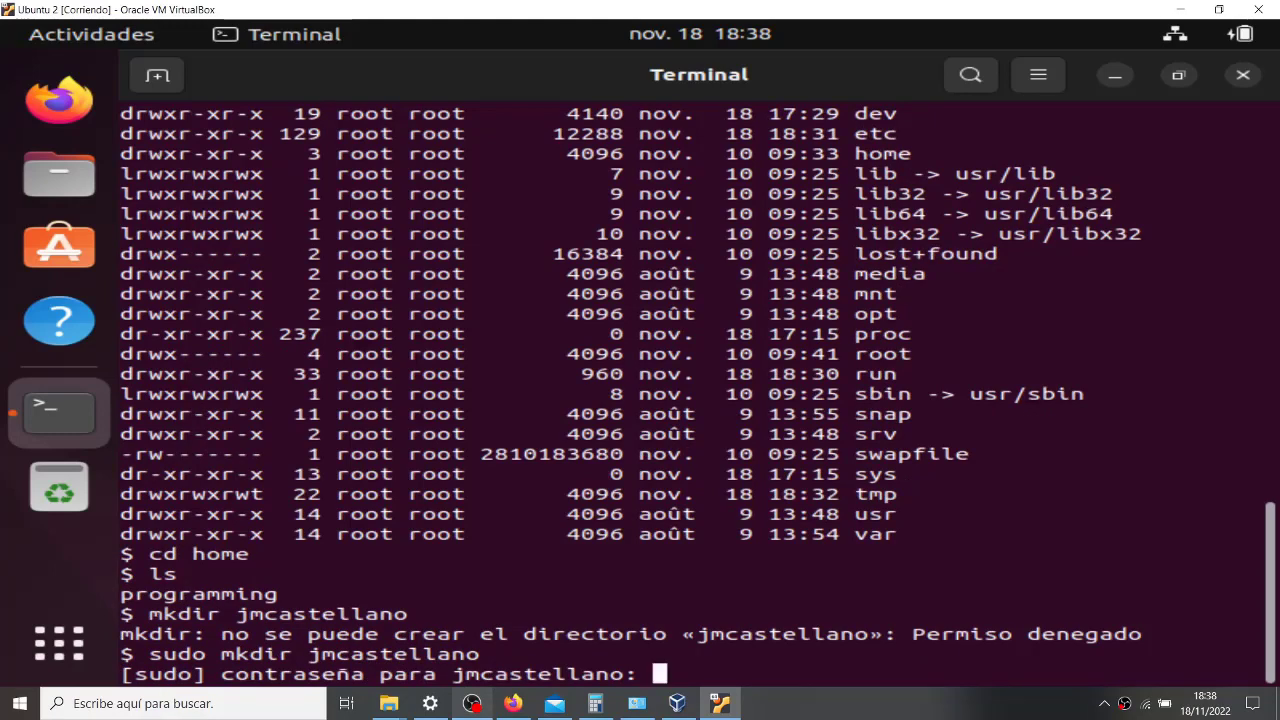
{"action": "key", "text": "Return"}
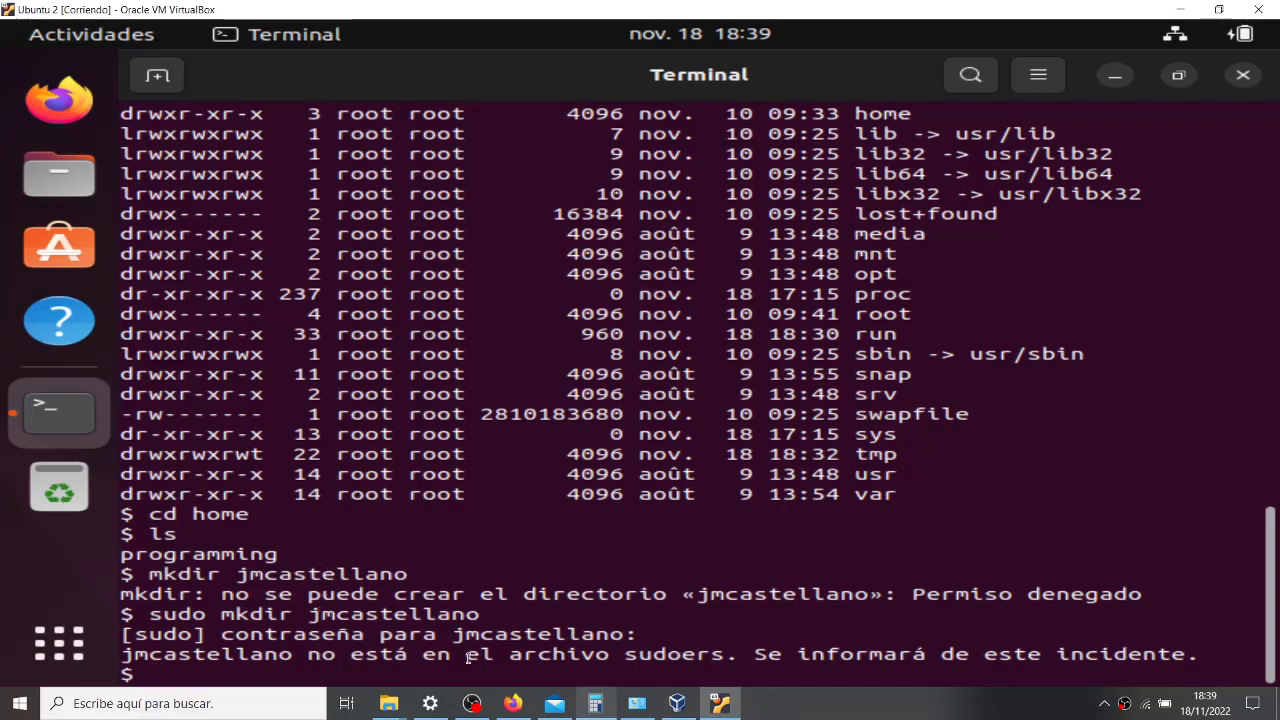
- Highlight the sudoers refusal, close the terminal, and log out via Apagar / cerrar sesión > Cerrar la sesión
{"action": "left_click_drag", "start_coordinate": [128, 645], "coordinate": [1244, 650]}
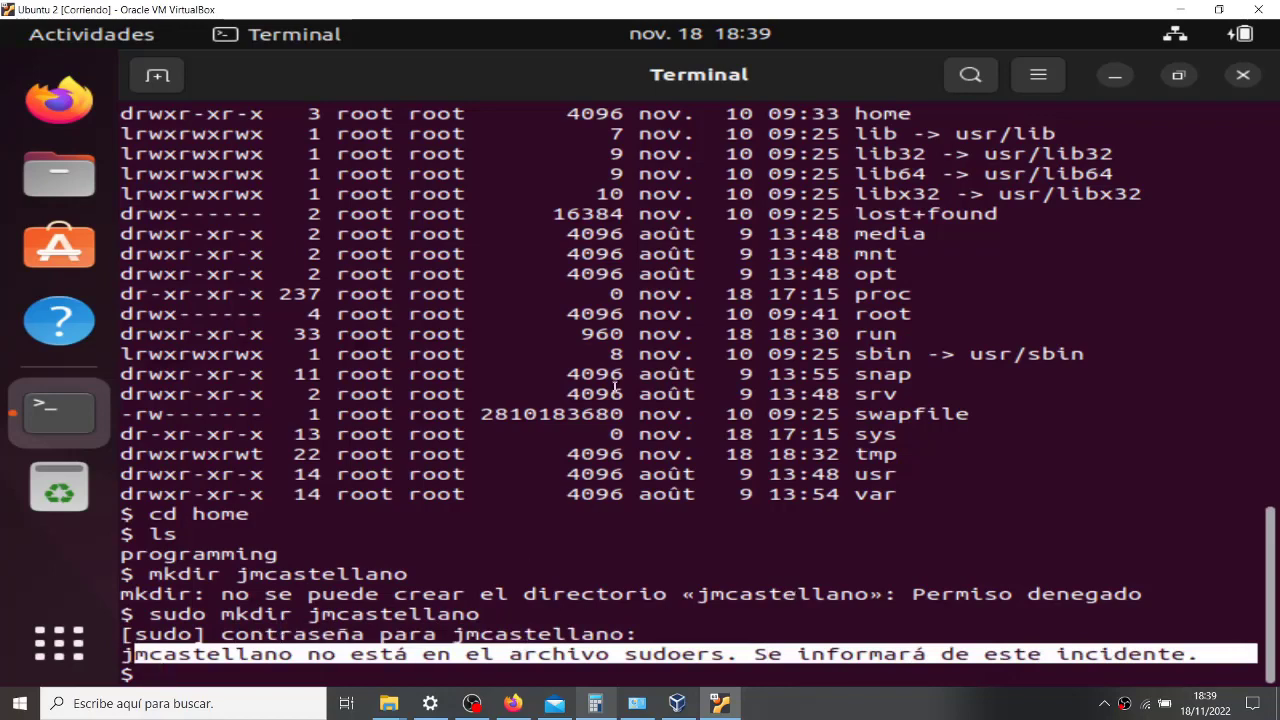
{"action": "left_click", "coordinate": [1246, 85]}
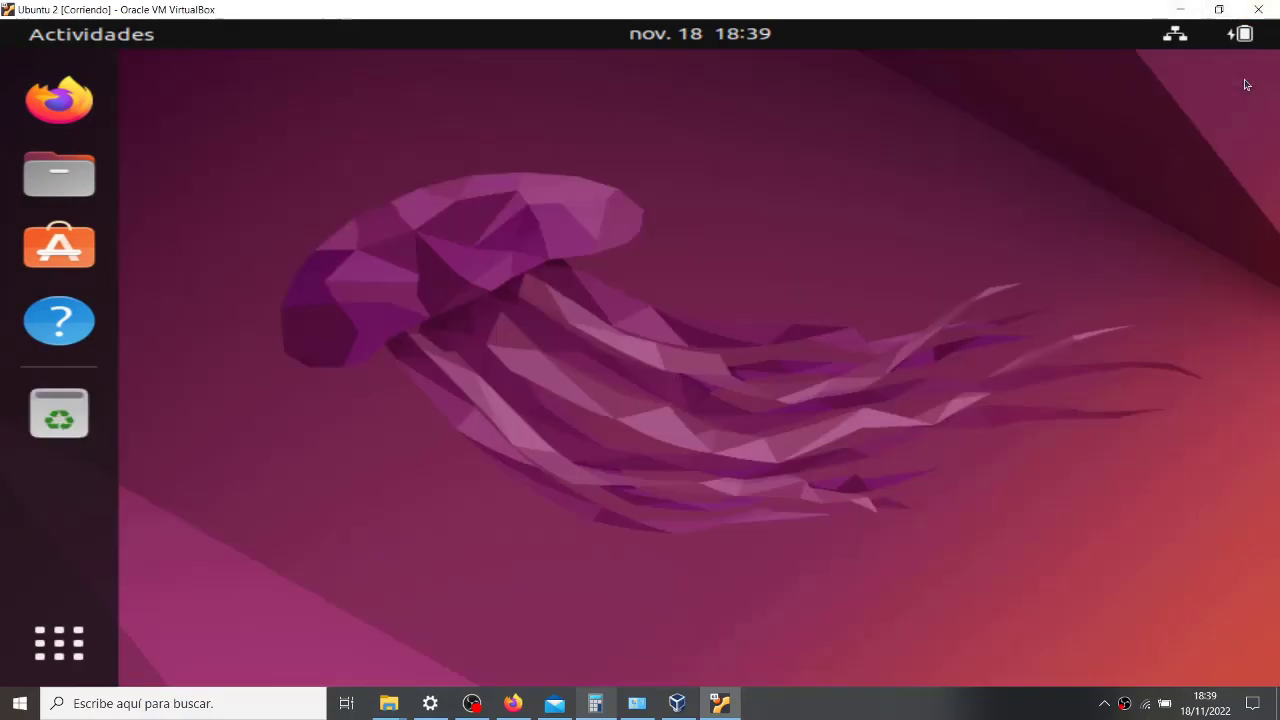
{"action": "left_click", "coordinate": [75, 40]}
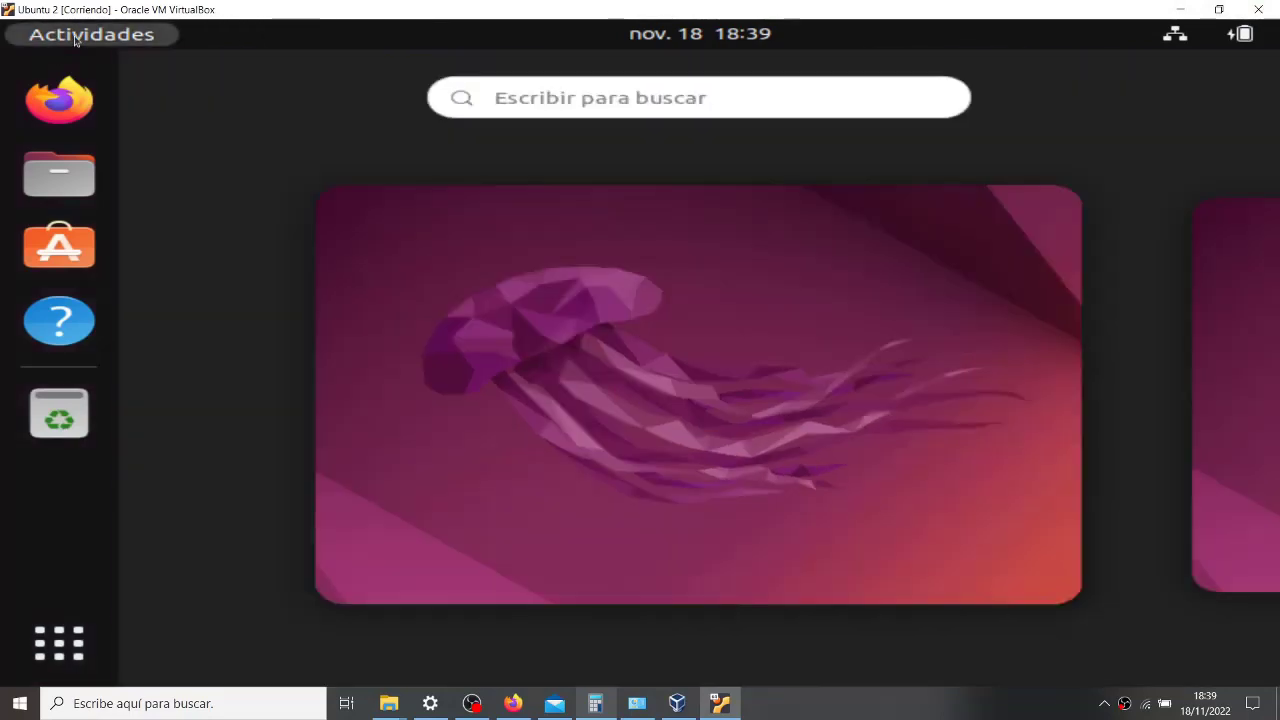
{"action": "left_click", "coordinate": [75, 40]}
{"action": "left_click", "coordinate": [1212, 38]}
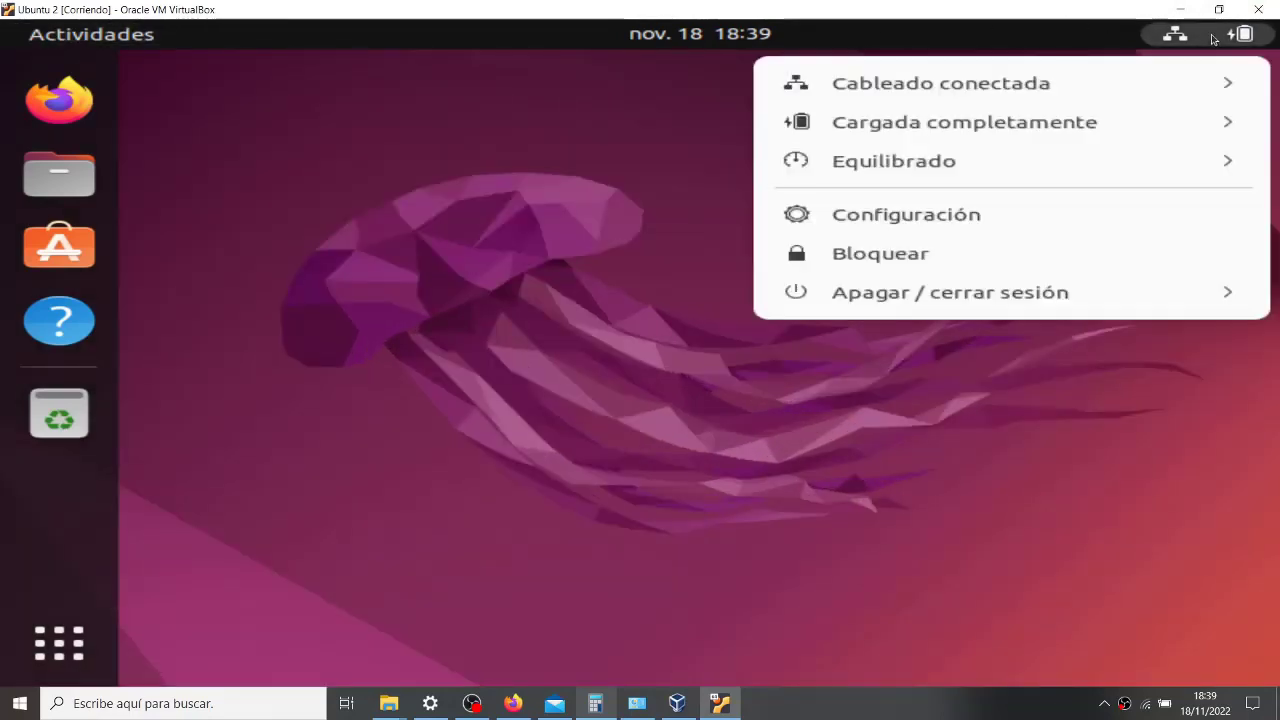
{"action": "left_click", "coordinate": [966, 304]}
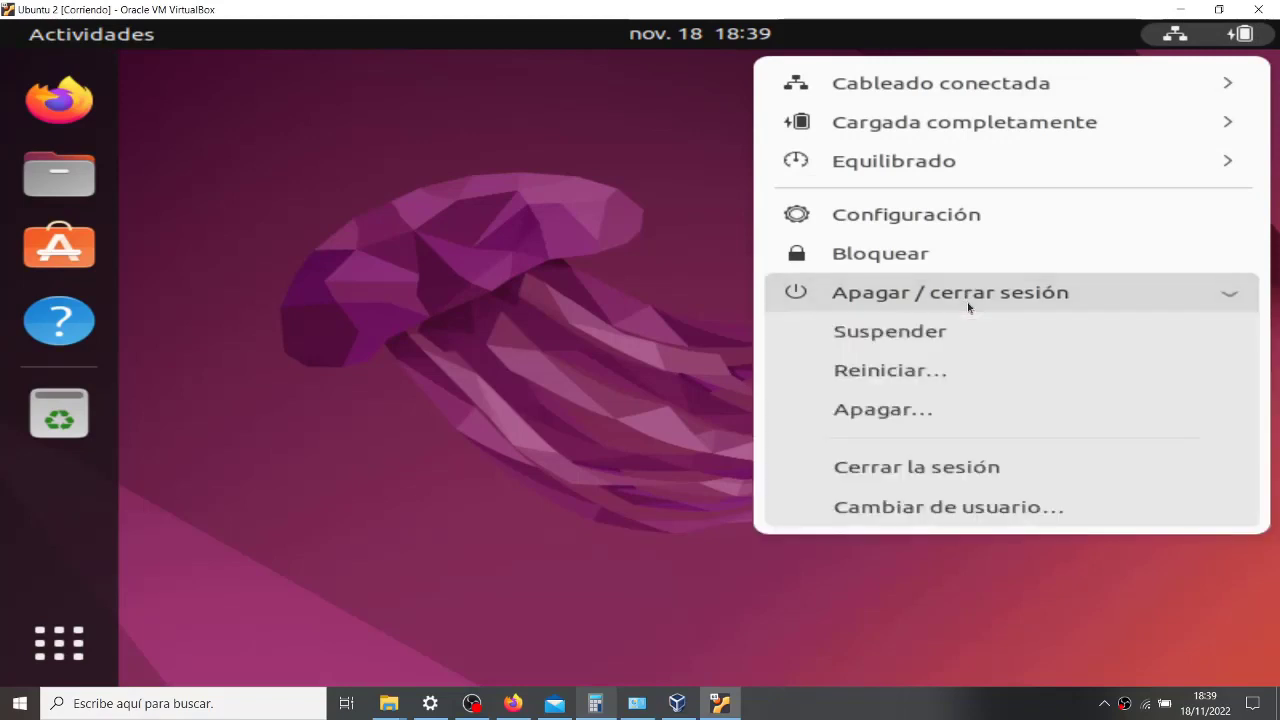
{"action": "left_click", "coordinate": [892, 467]}
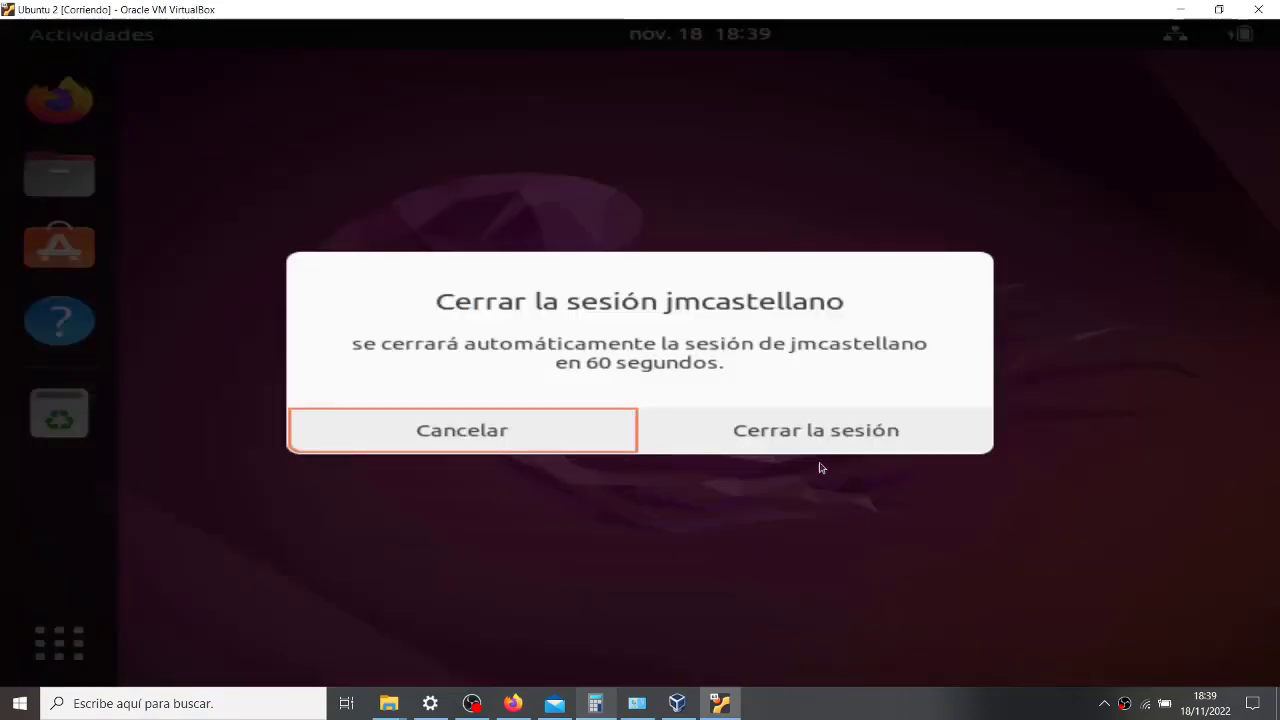
{"action": "left_click", "coordinate": [797, 432]}
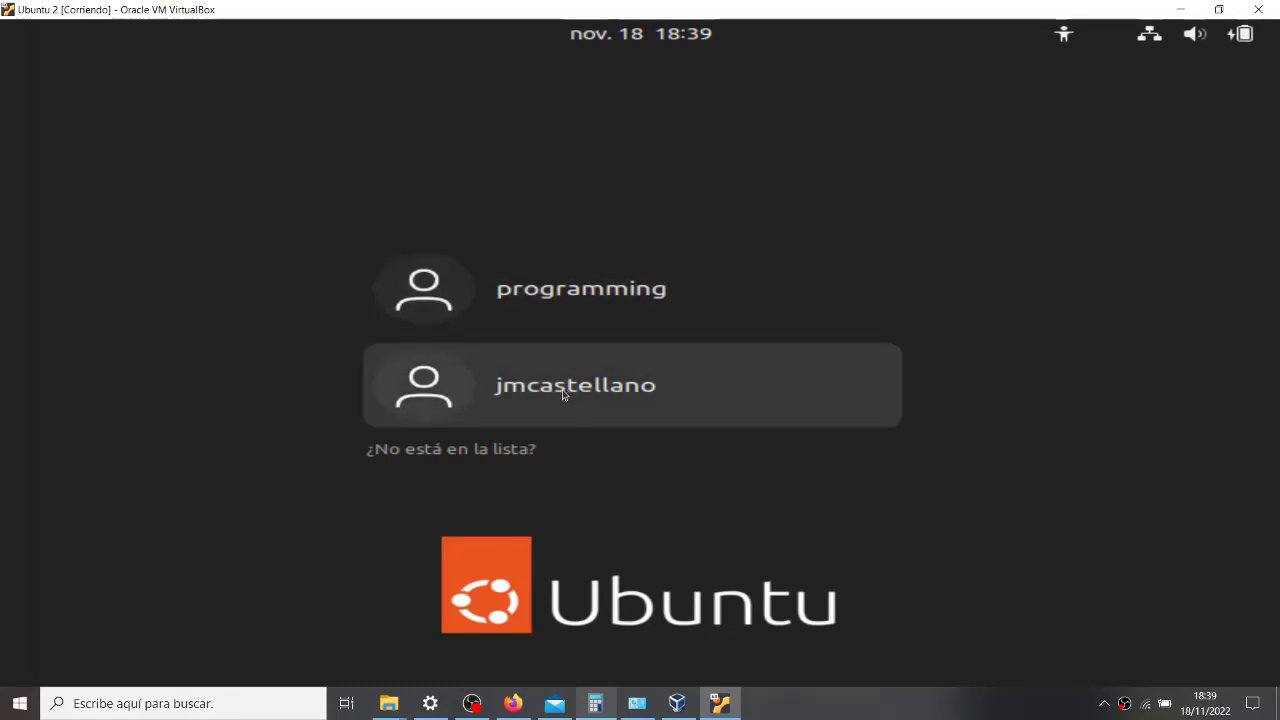
- Log in to the Ubuntu guest as the programming user with its password, then show the applications list
{"action": "left_click", "coordinate": [621, 289]}
{"action": "type", "text": "******************"}
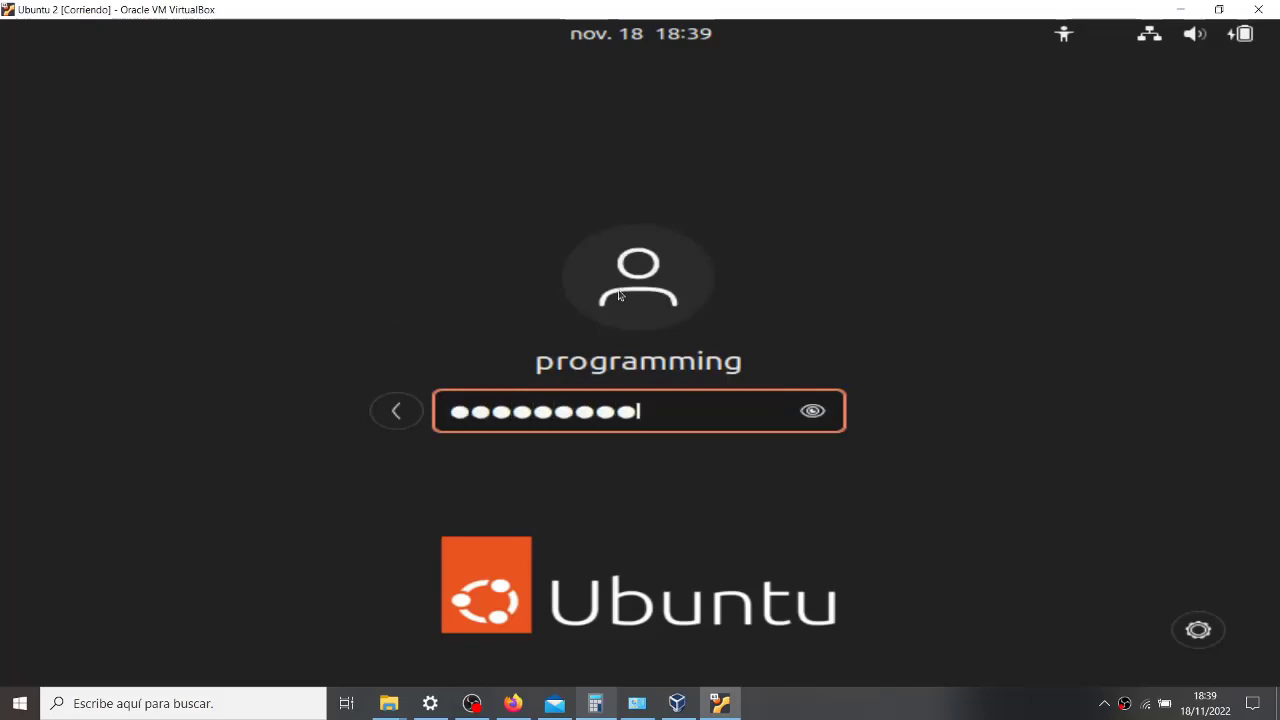
{"action": "key", "text": "Return"}
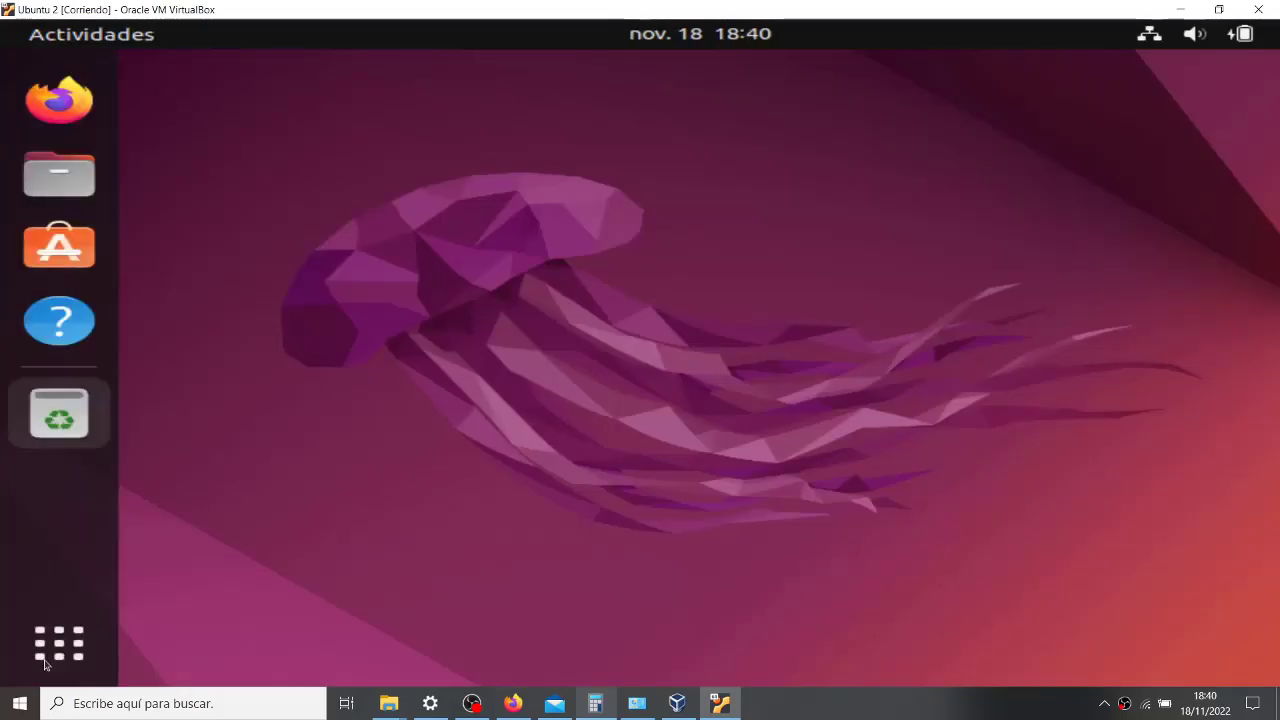
{"action": "left_click", "coordinate": [45, 665]}
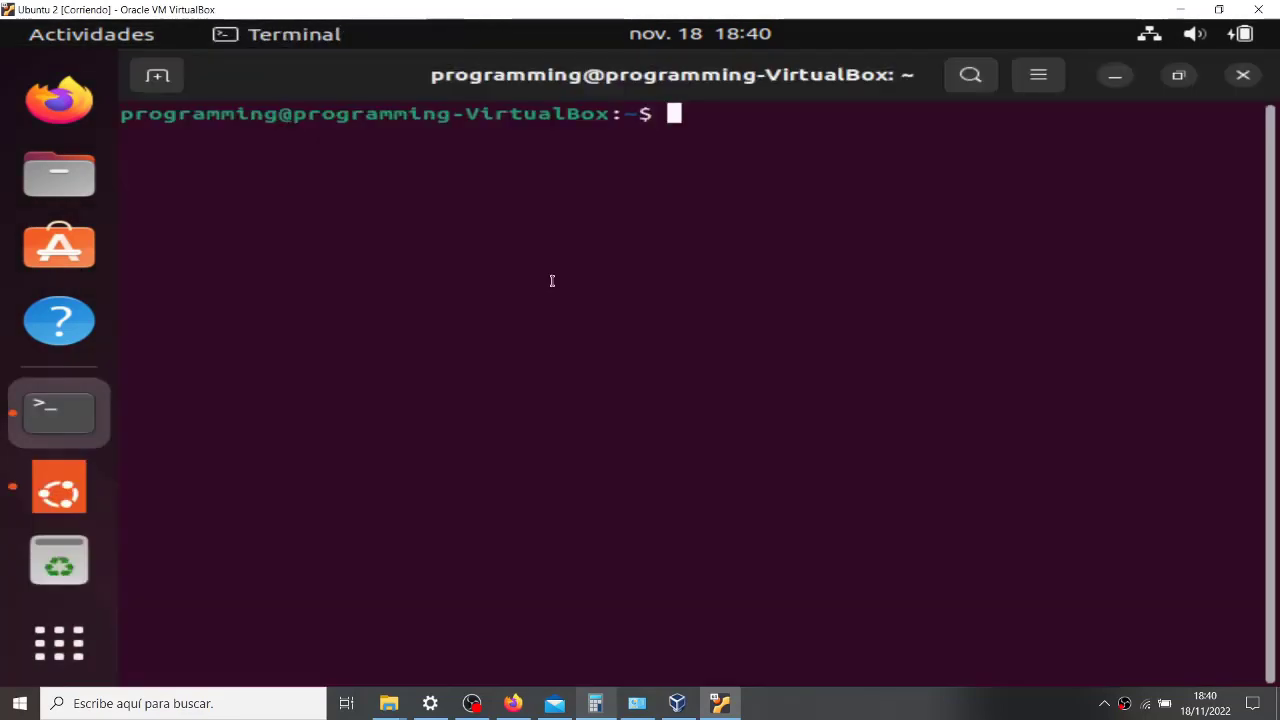
- List the home folder with ls, then with ls -la to show hidden files and permissions
{"action": "type", "text": "ls"}
{"action": "key", "text": "BackSpace"}
{"action": "key", "text": "BackSpace"}
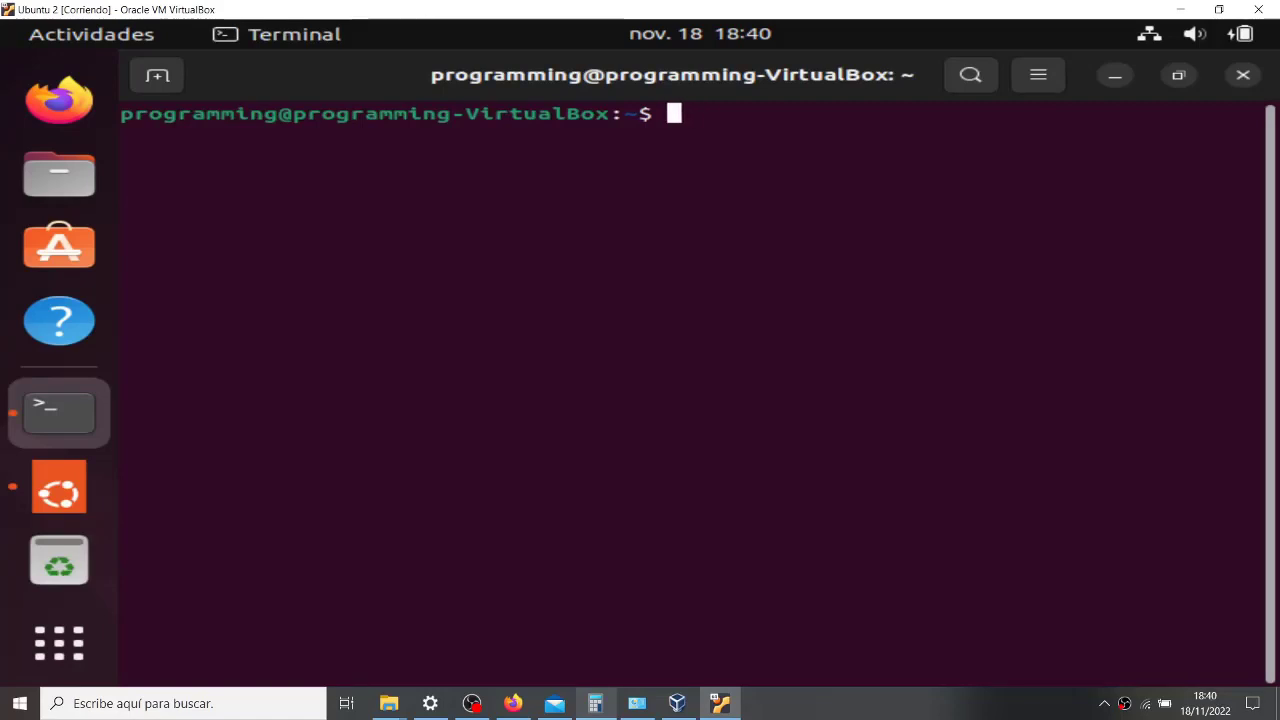
{"action": "type", "text": "ls"}
{"action": "key", "text": "Return"}
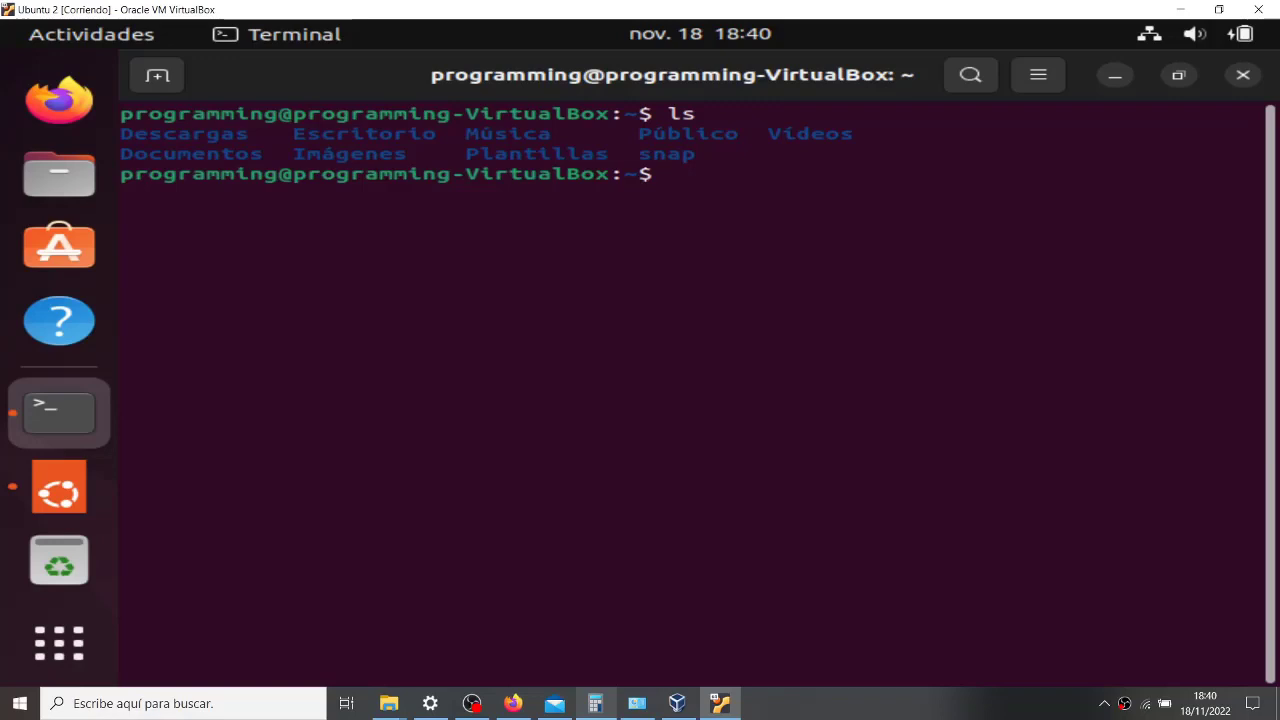
{"action": "type", "text": "ls -la"}
{"action": "key", "text": "Return"}
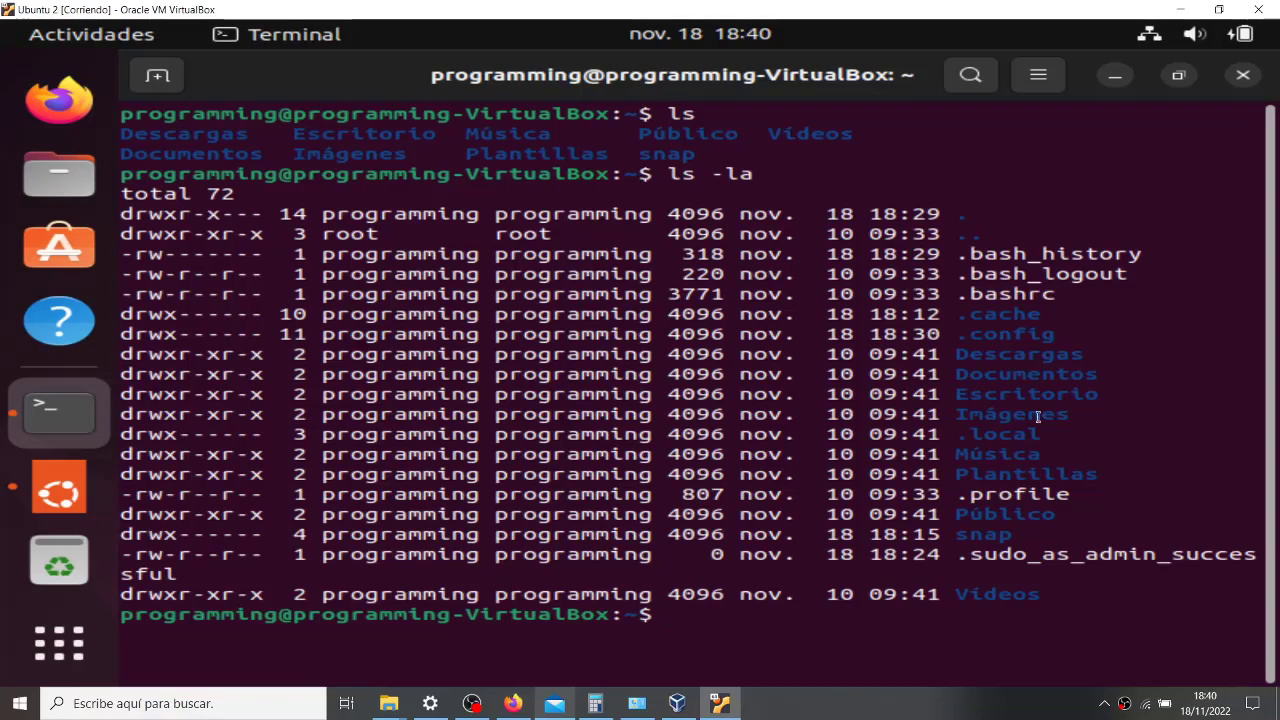
- Highlight the Descargas, Documentos and .local rows of the listing, then clear the selection
{"action": "left_click_drag", "start_coordinate": [777, 355], "coordinate": [1100, 355]}
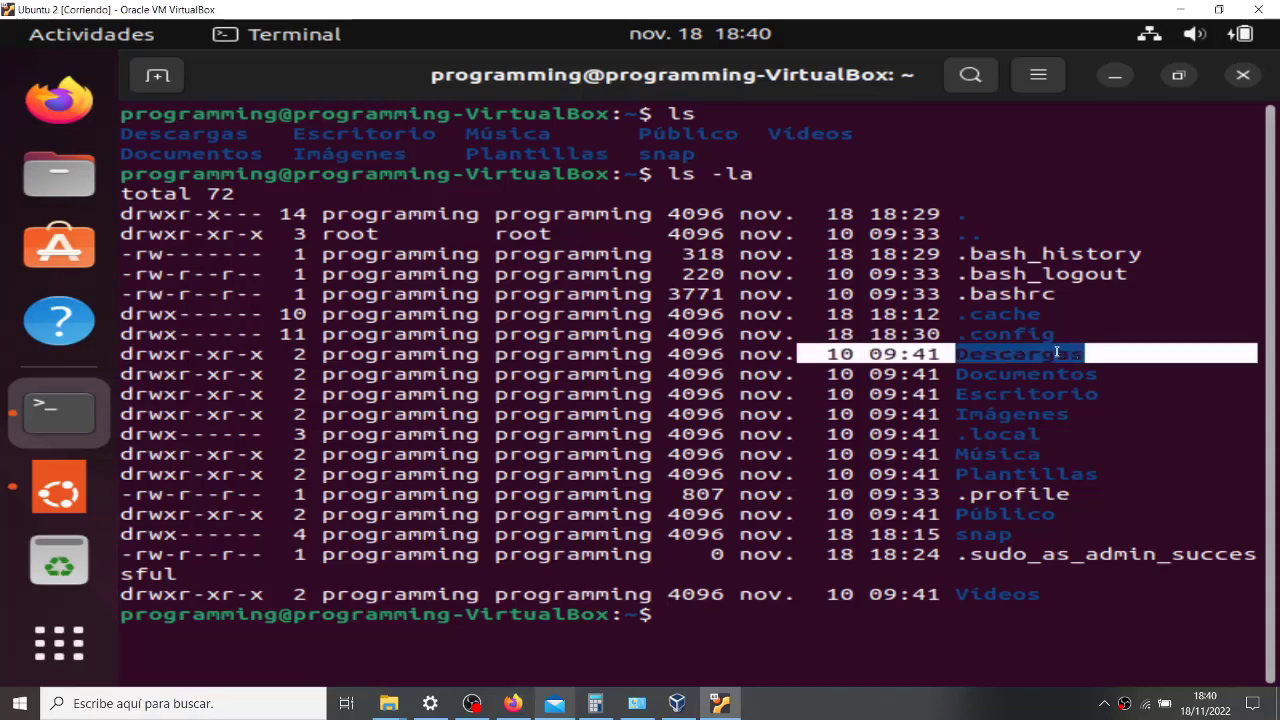
{"action": "left_click_drag", "start_coordinate": [652, 374], "coordinate": [1030, 394]}
{"action": "left_click_drag", "start_coordinate": [680, 425], "coordinate": [1062, 414]}
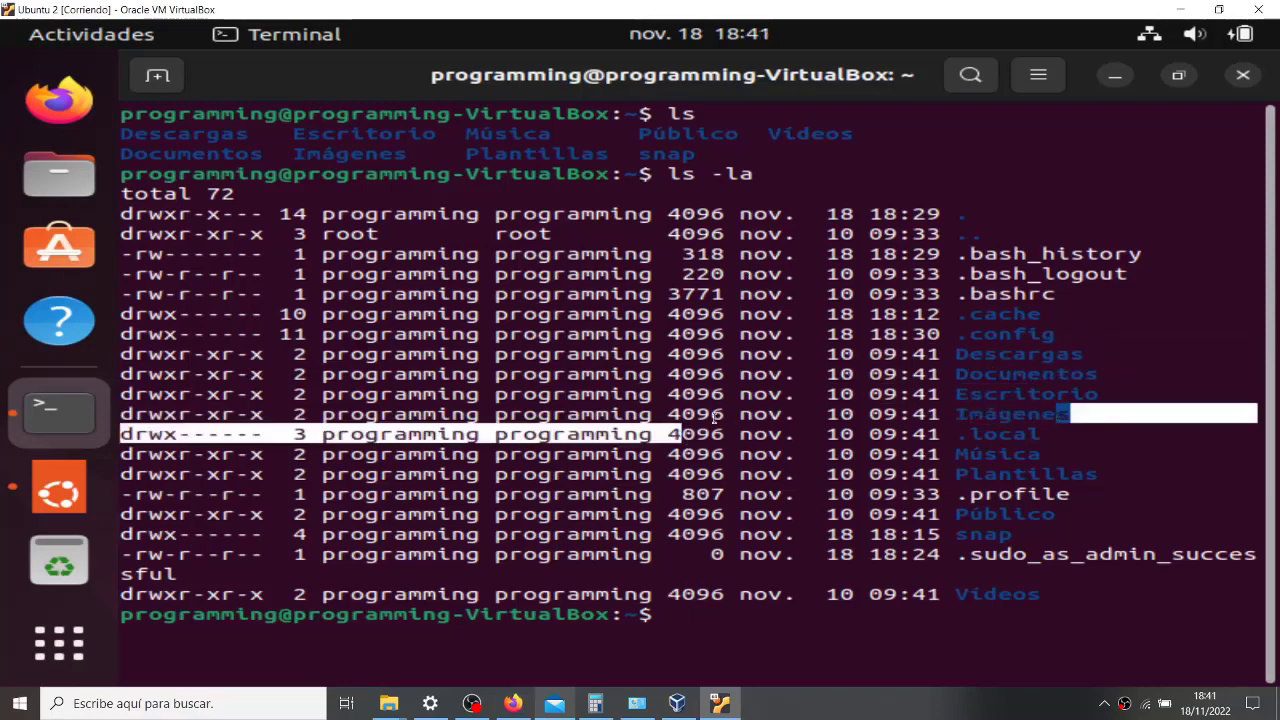
{"action": "left_click", "coordinate": [745, 412]}
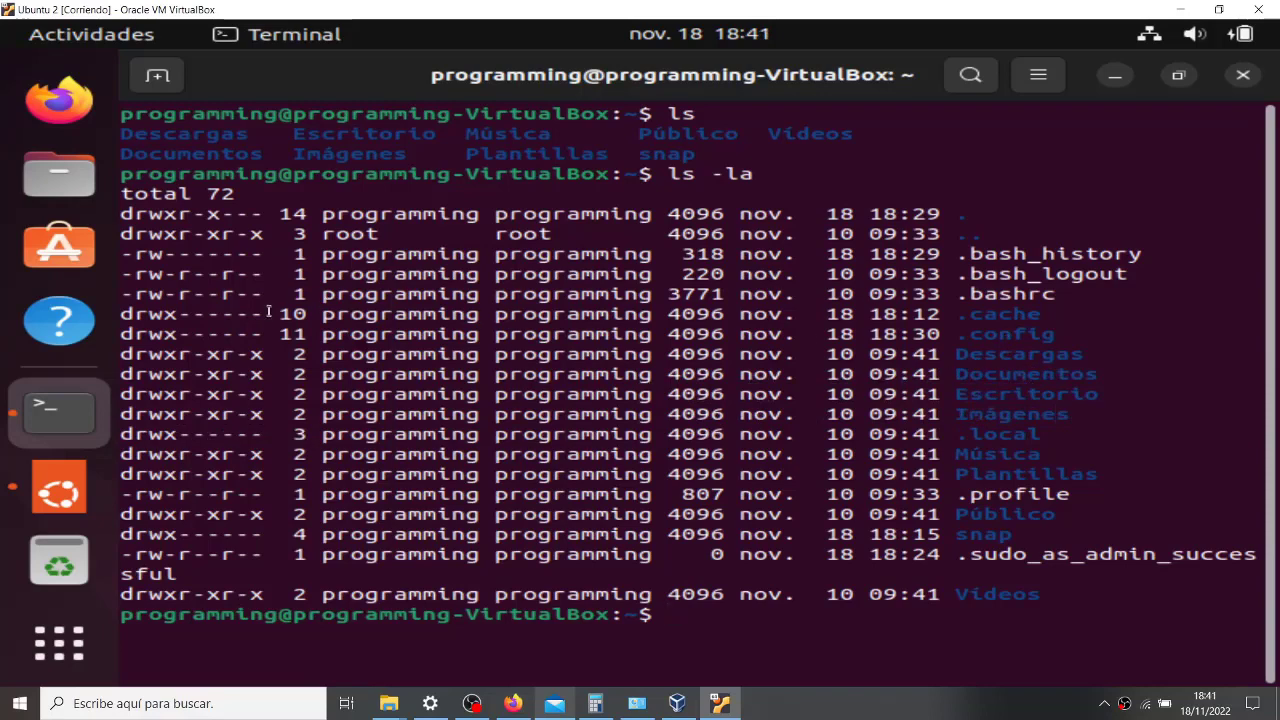